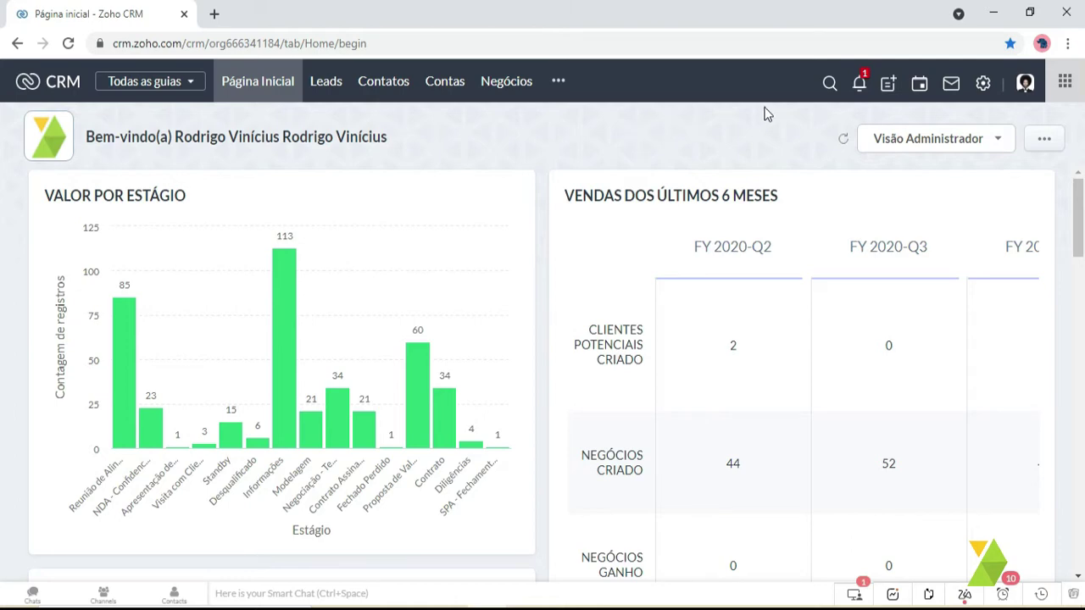
- Search the Zoho Marketplace for 'sign' and open the Zoho Sign for Zoho CRM extension
click(983, 84)
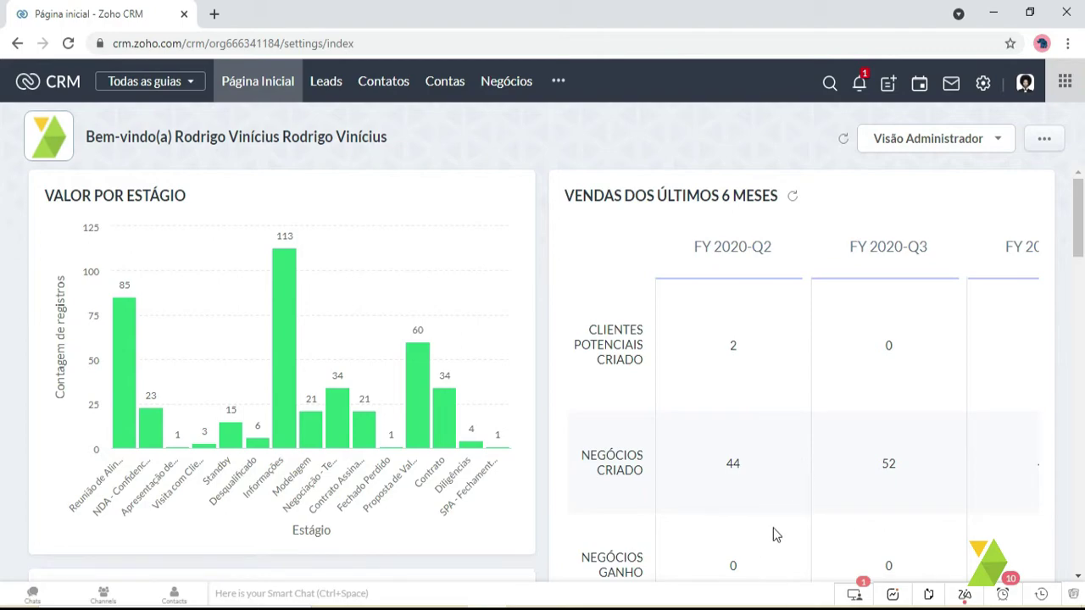
scroll(556, 533, down, 1)
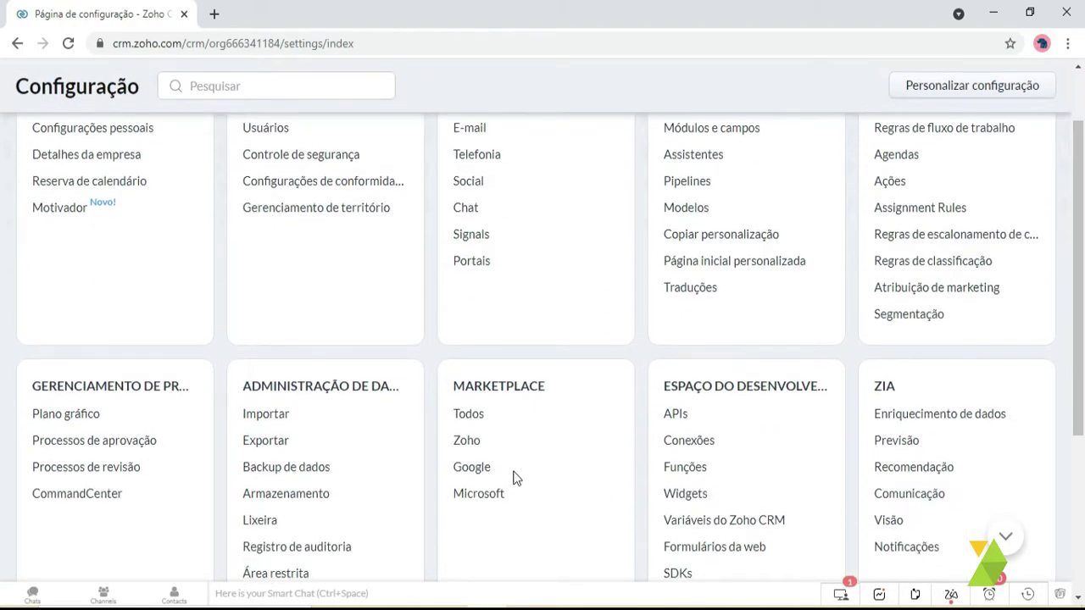
click(468, 449)
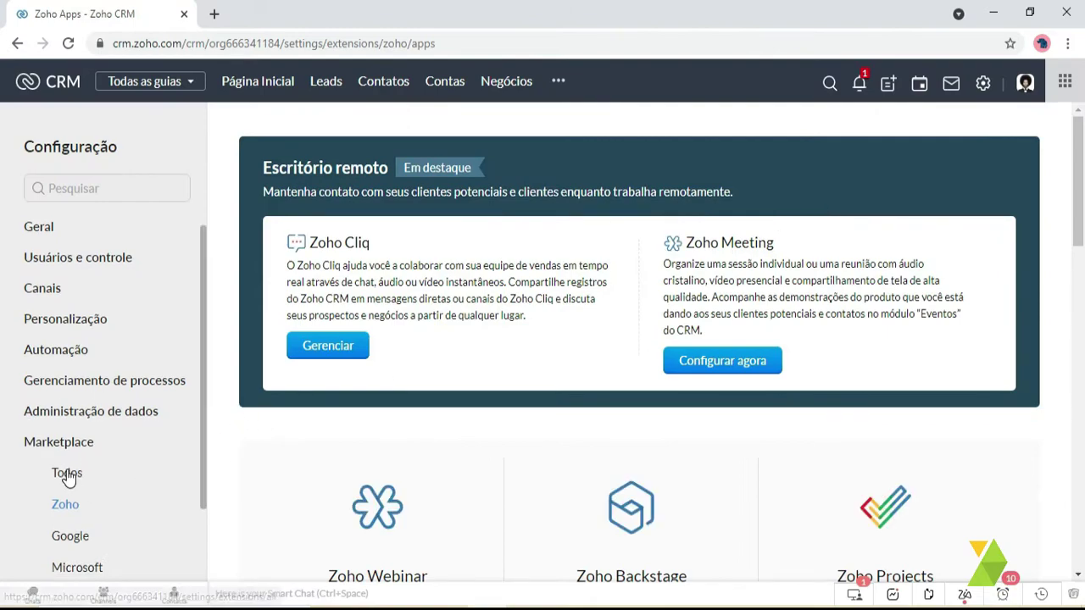
click(67, 476)
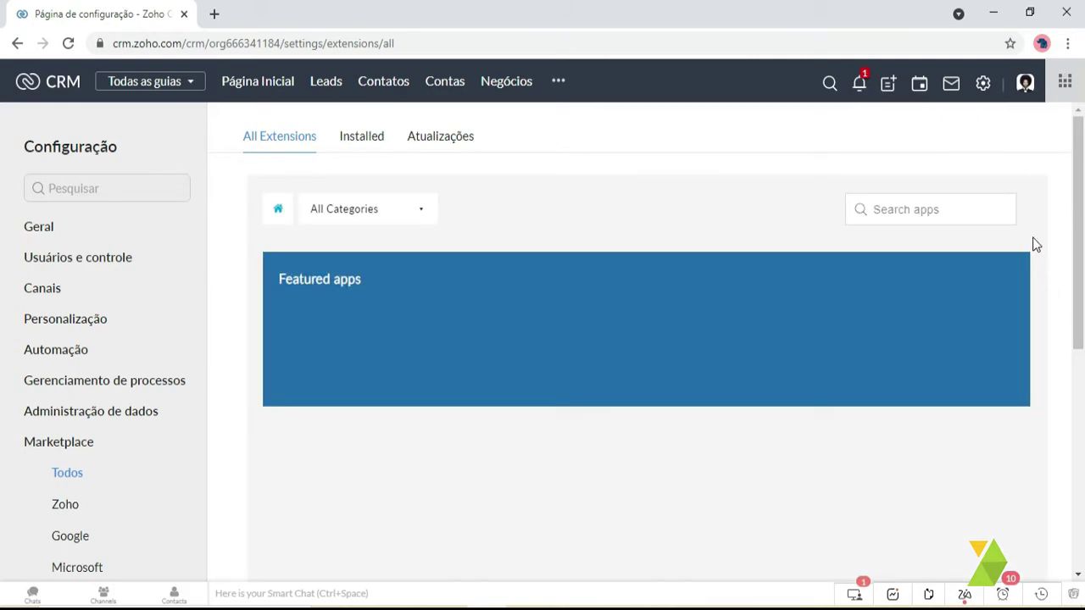
click(954, 209)
text(s)
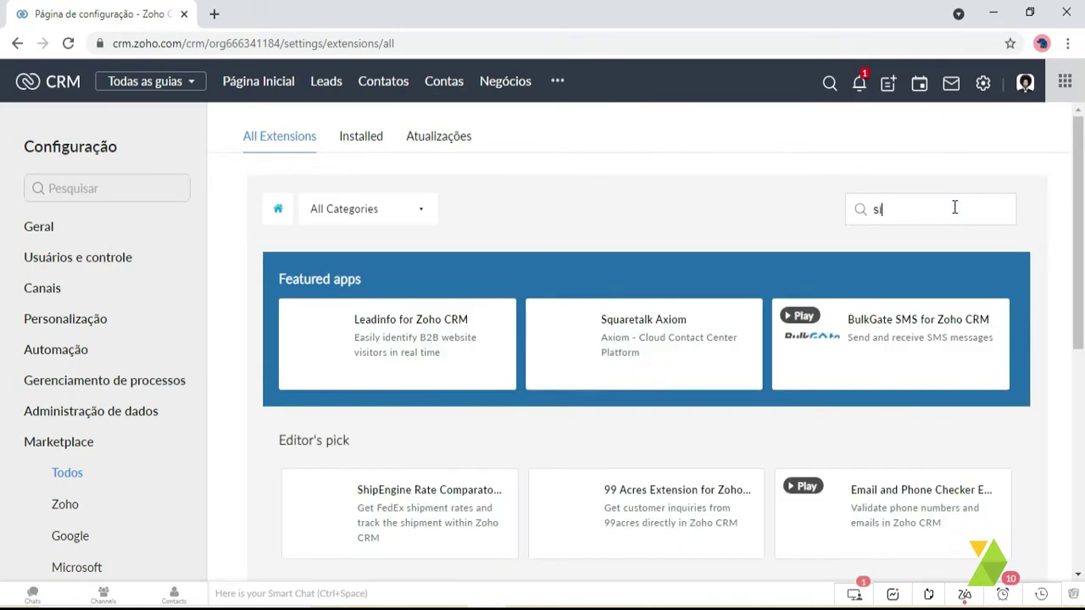
text(ign)
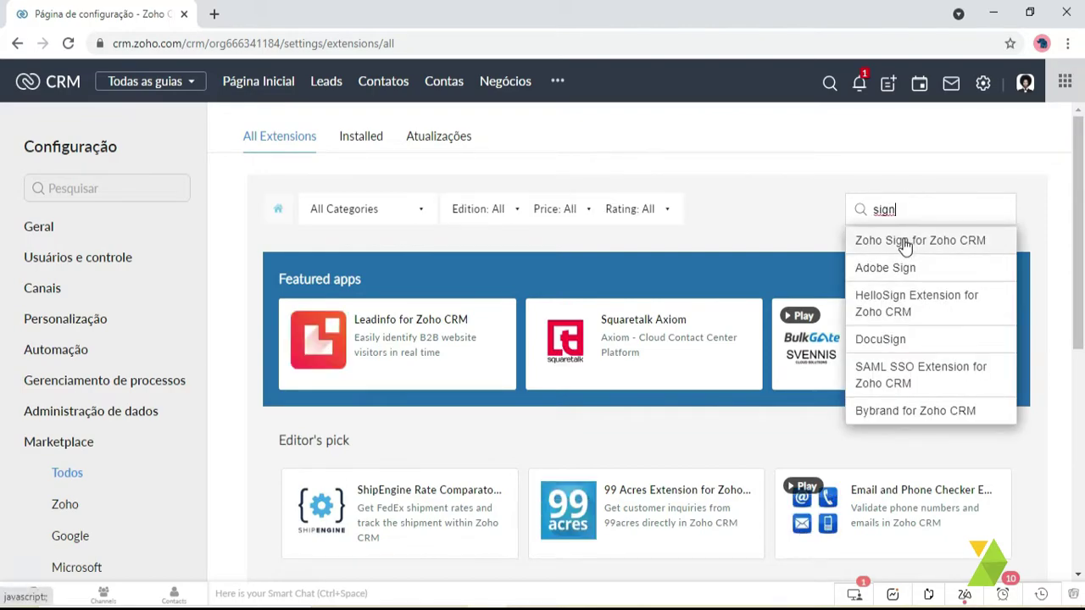
click(891, 243)
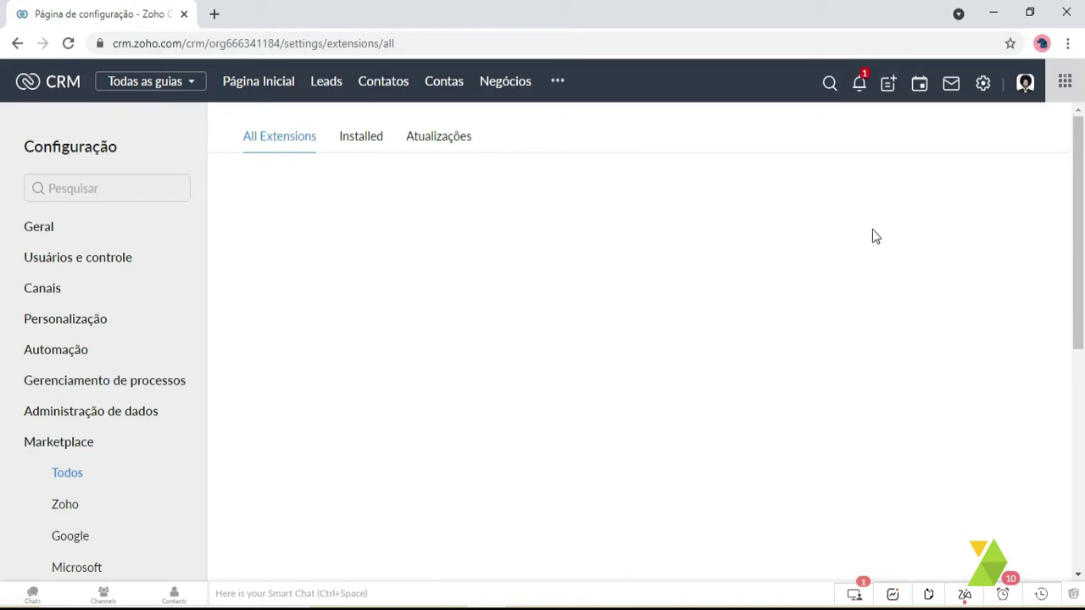
- Search within the extension page, then go to the Contacts list
key(ctrl+f)
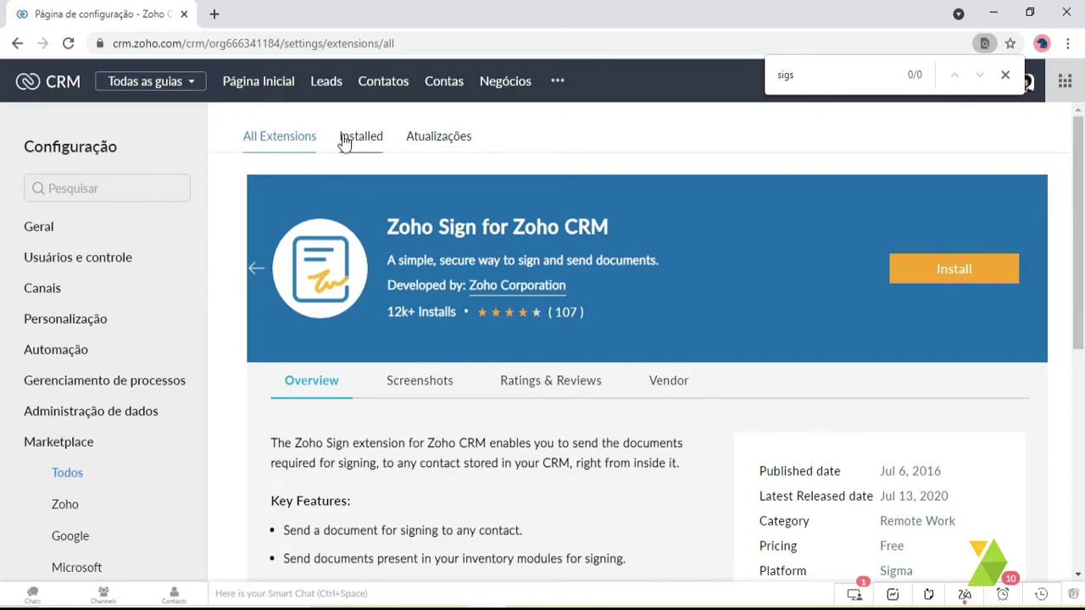
click(1005, 78)
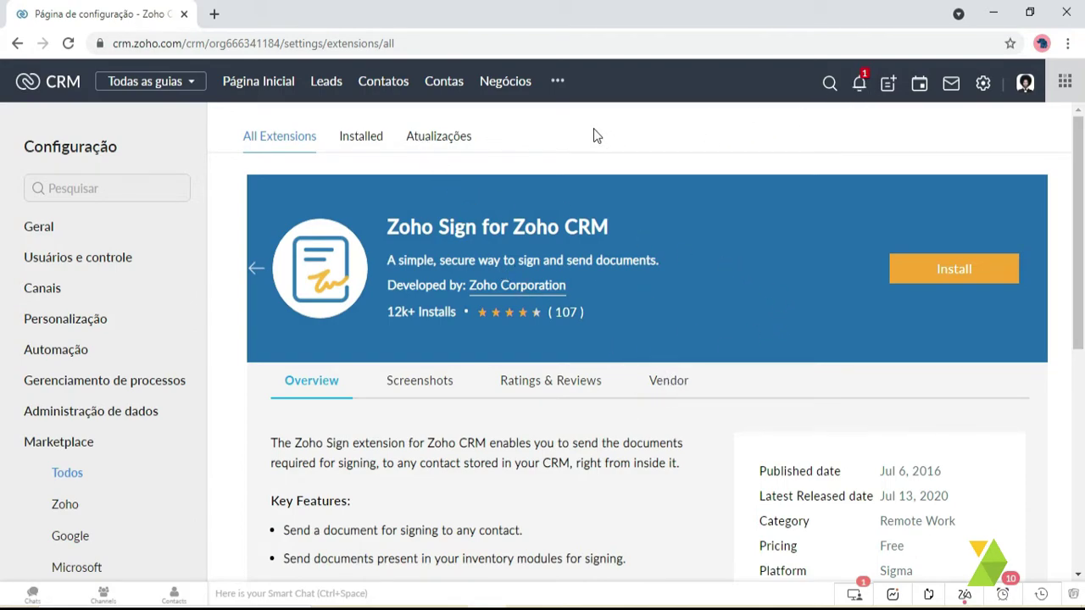
click(377, 81)
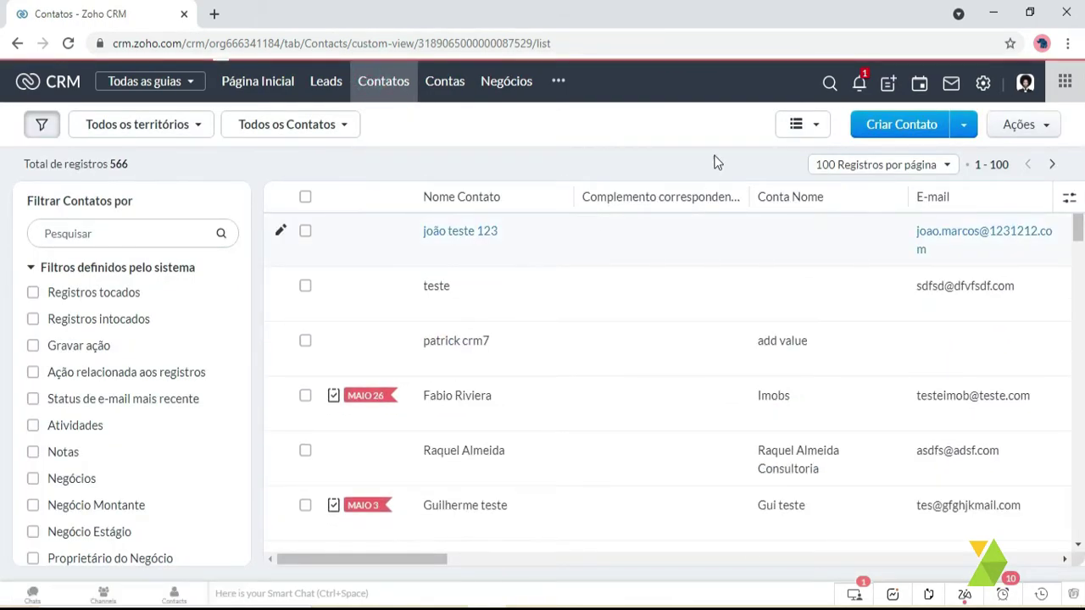
- Search the CRM for the contact's e-mail address and open the matching contact record
click(830, 84)
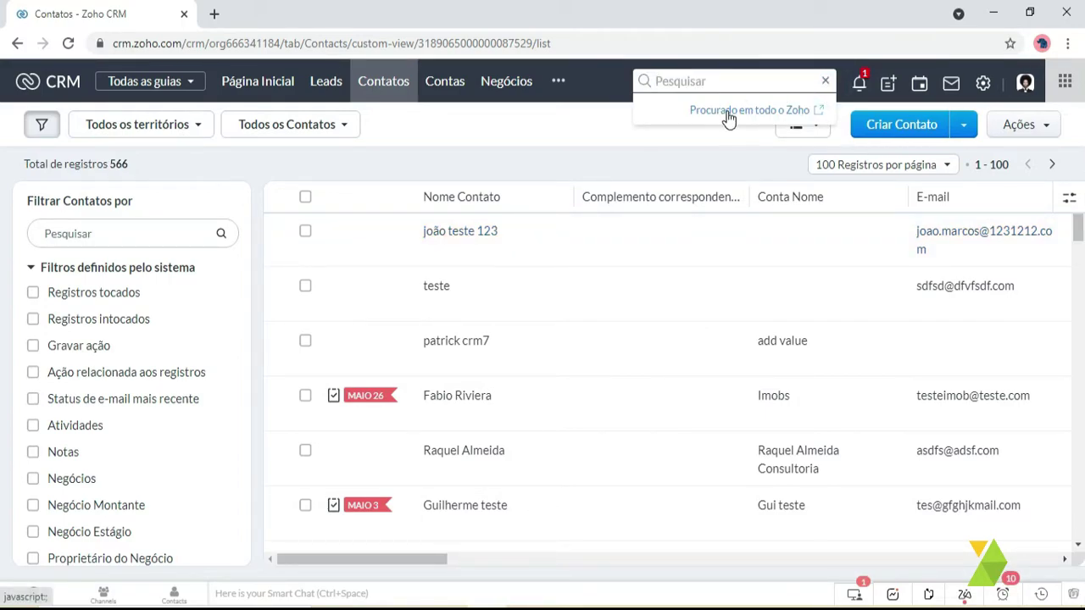
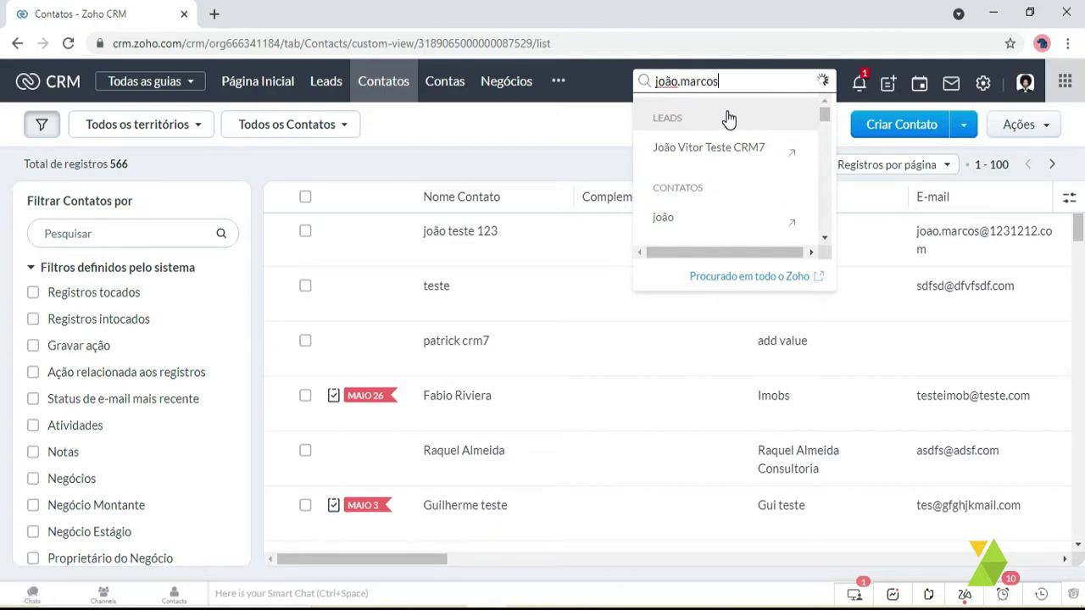
click(746, 148)
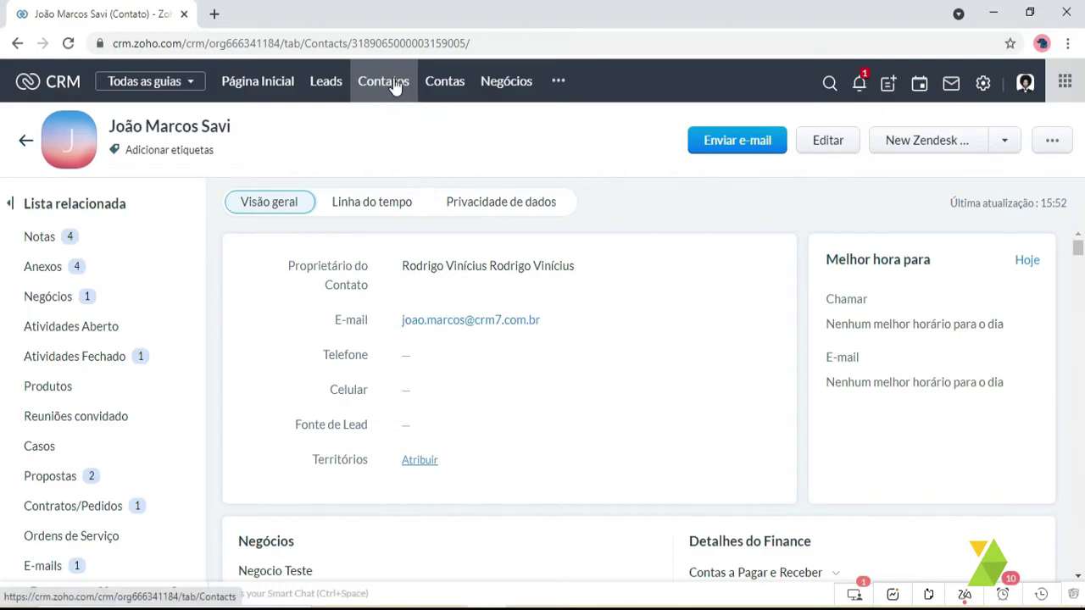
scroll(528, 206, down, 8)
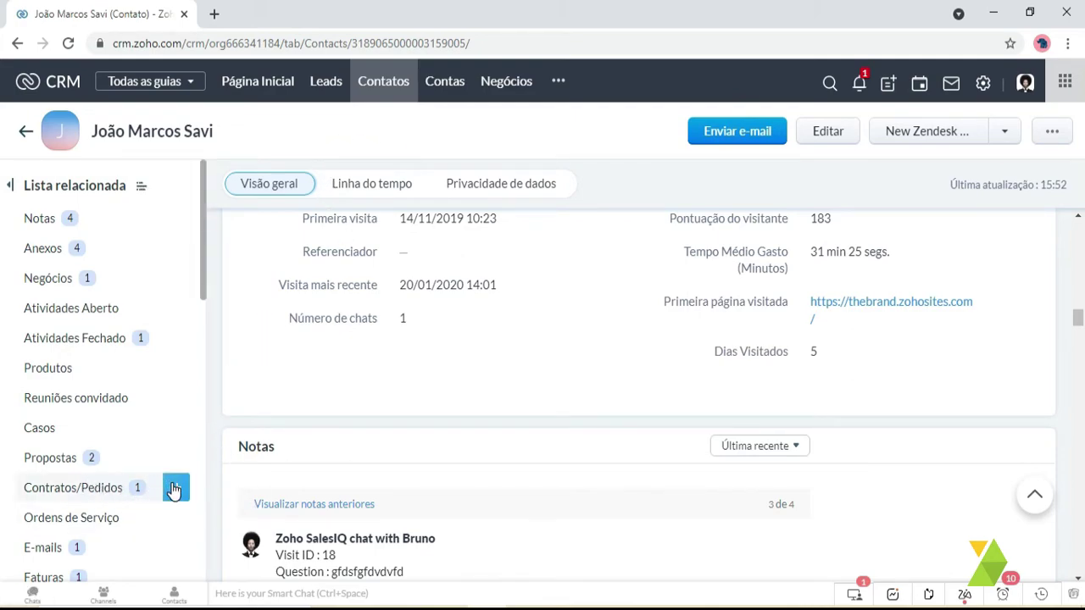
- Start a contract titled teste for account CRM7, starting 23/06/2021 for 12 meses
click(174, 489)
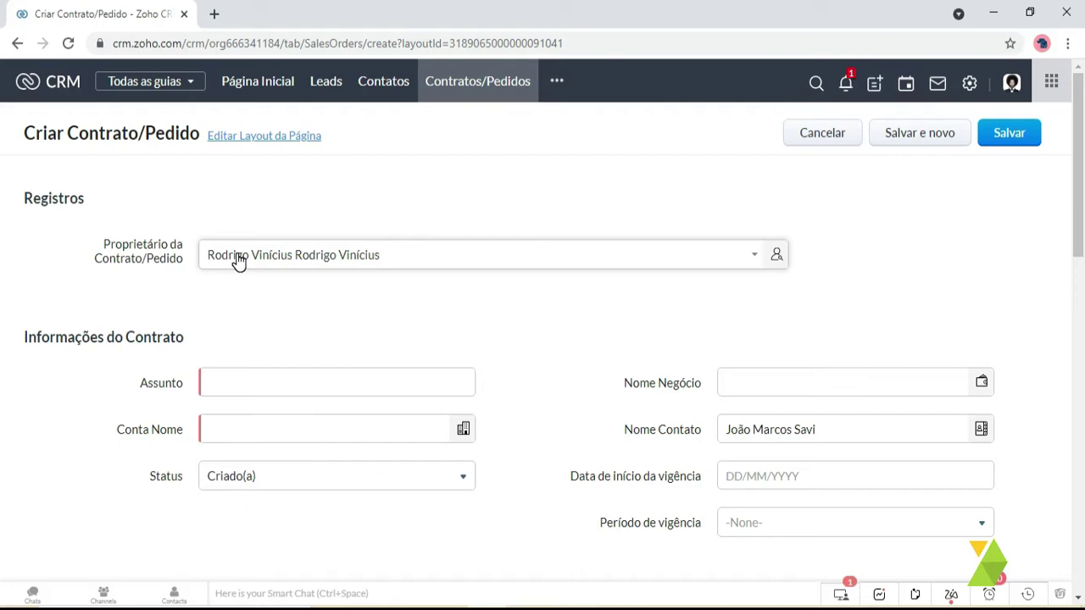
click(257, 384)
text(teste)
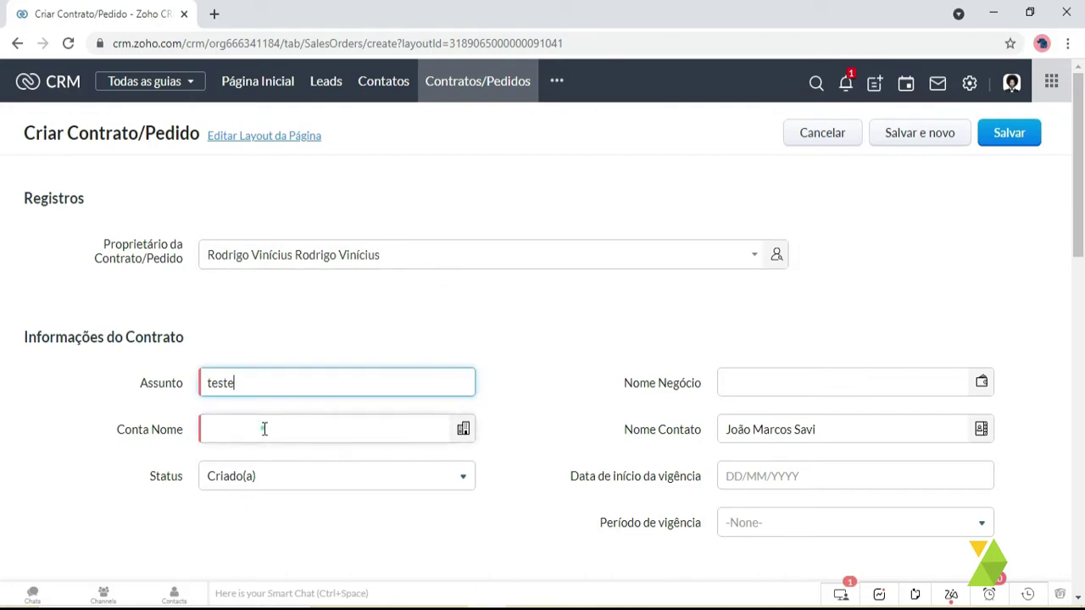
click(265, 429)
text(crm7)
click(263, 431)
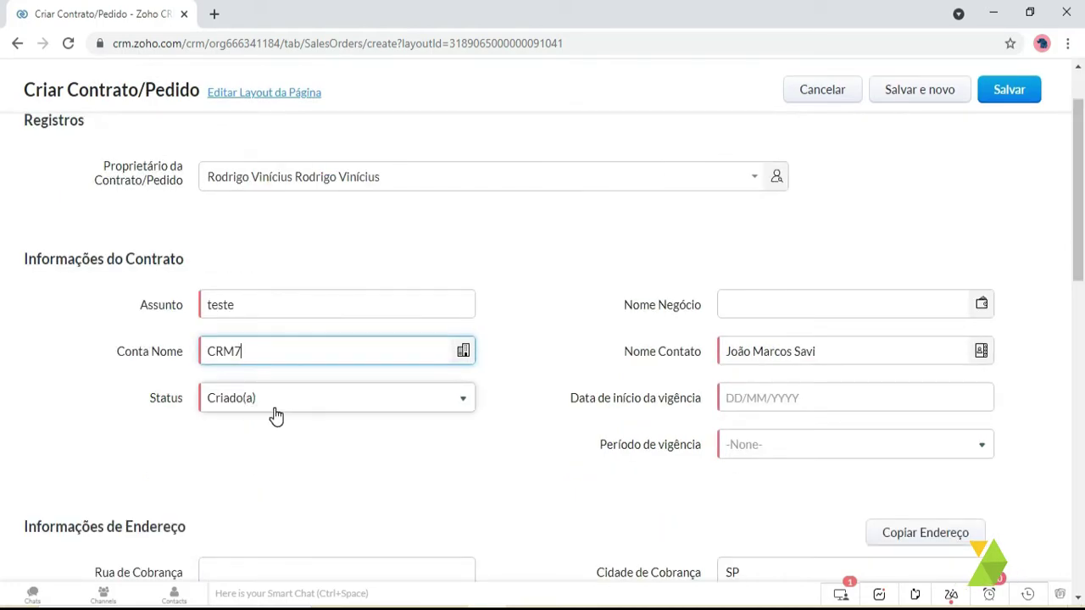
click(759, 398)
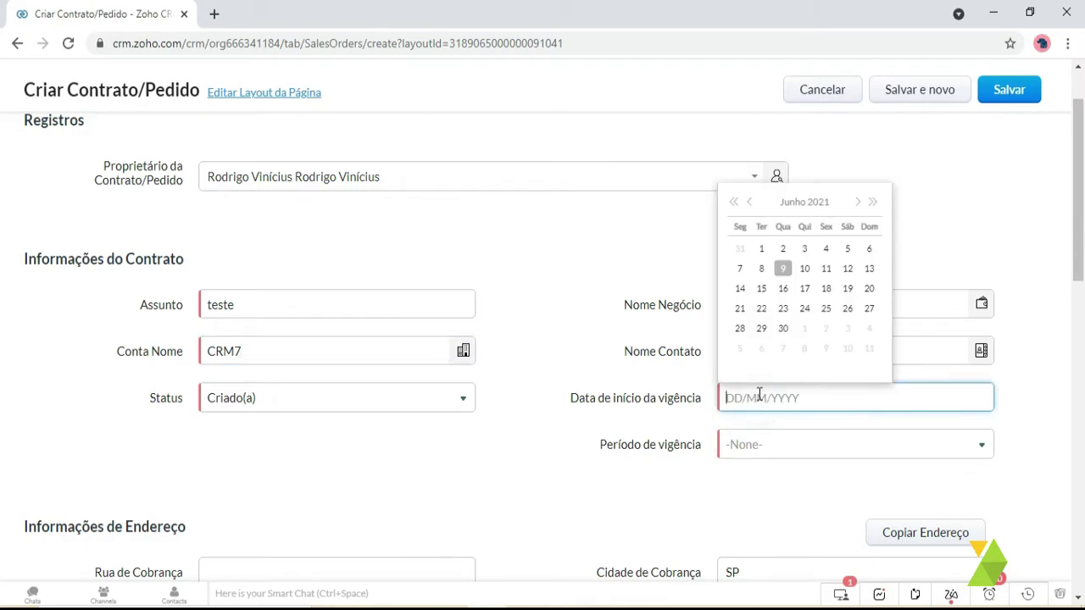
click(782, 308)
click(743, 446)
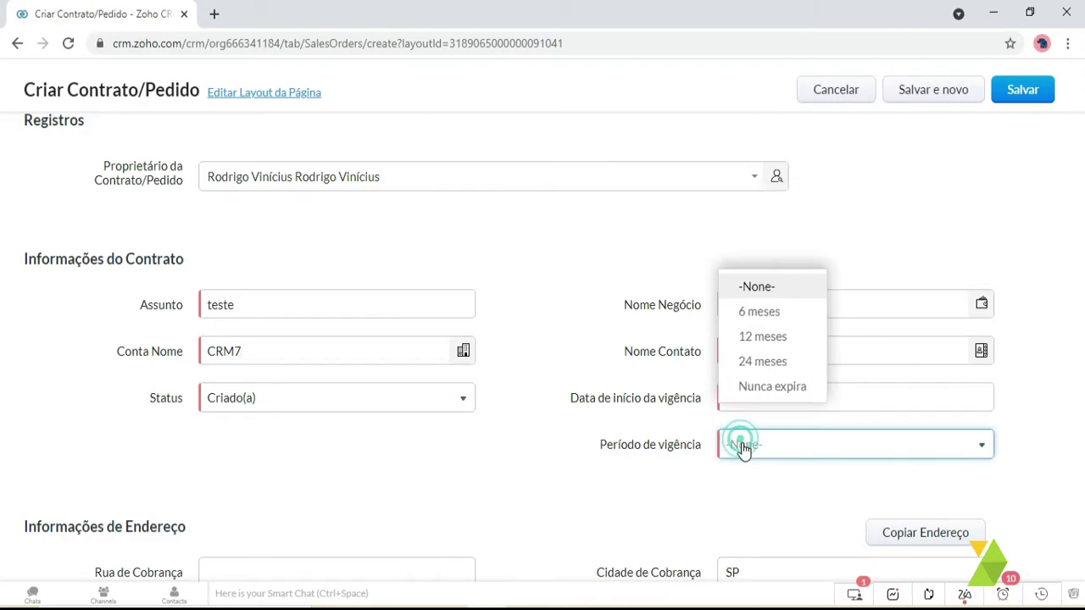
click(773, 335)
- Add the product teste hardware and save the contract
click(1013, 95)
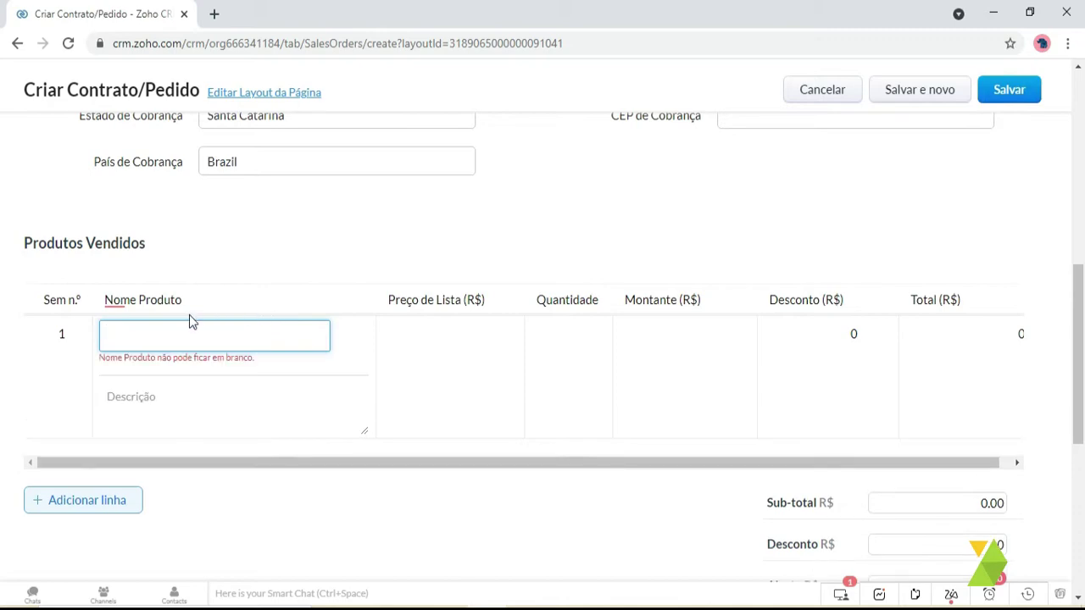
text(a)
click(164, 401)
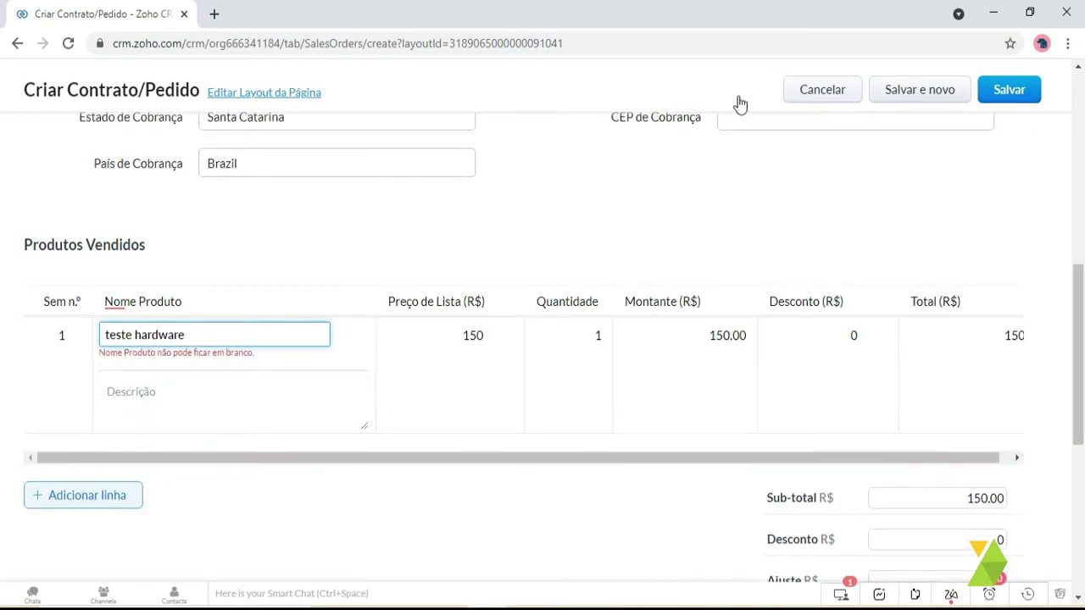
click(1008, 92)
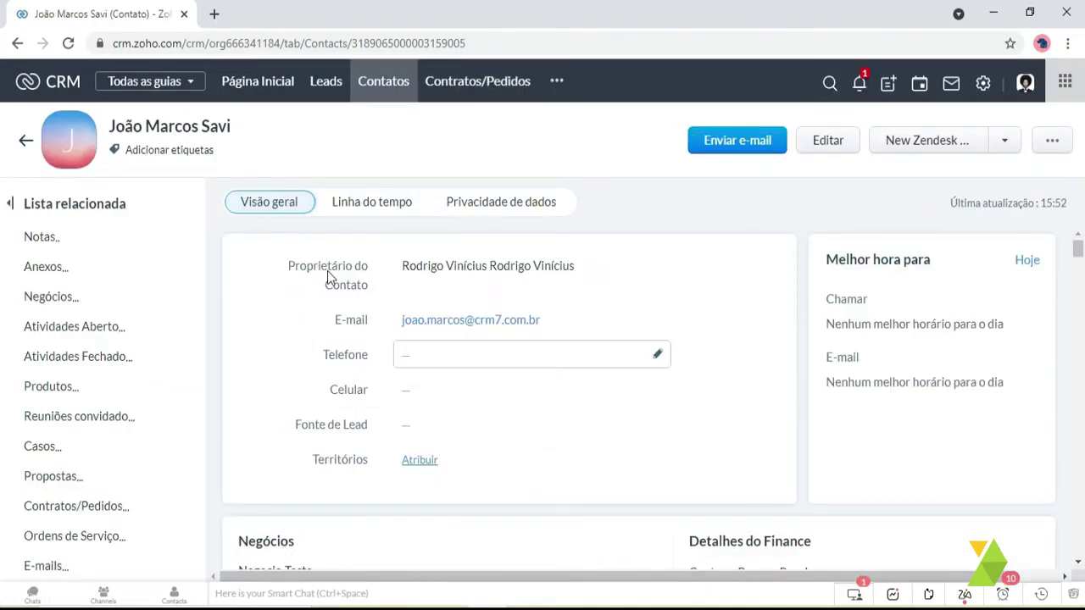
- Scroll to the Contratos/Pedidos related list and open the first teste entry
scroll(327, 271, down, 10)
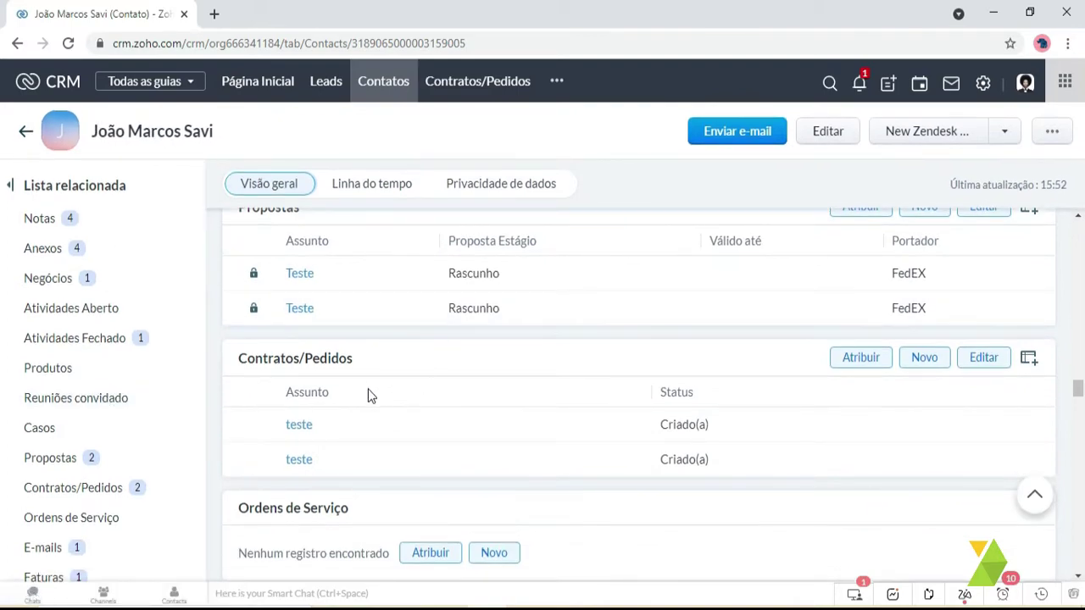
click(298, 428)
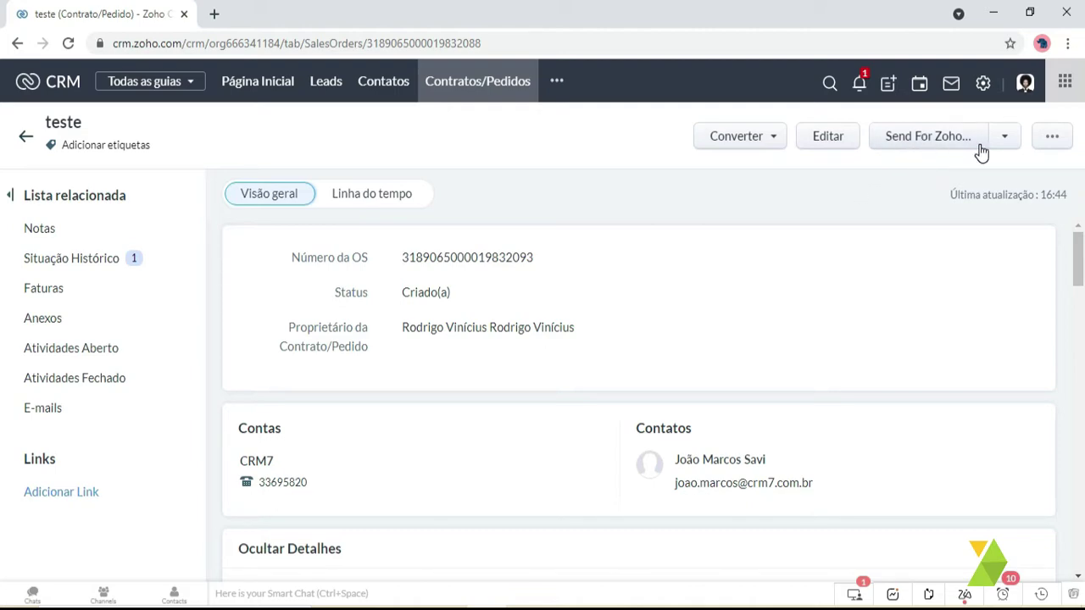
- Launch Send For Zoho Sign for the teste contract and maximize its window
click(1007, 136)
click(920, 138)
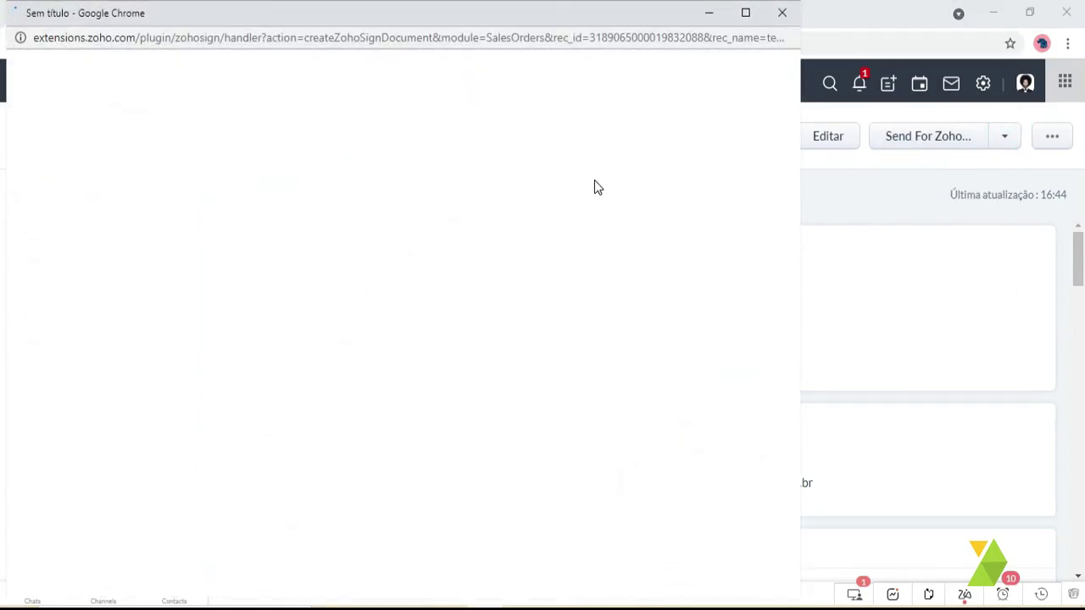
click(745, 12)
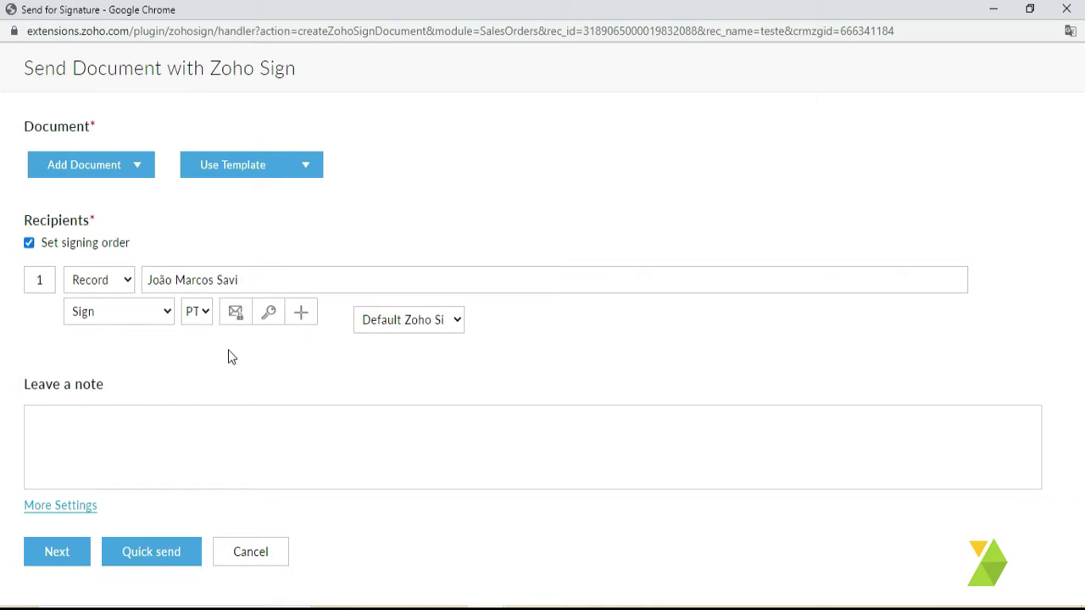
- Review the Zoho Sign document source options, then return to the CRM sales order window
click(141, 175)
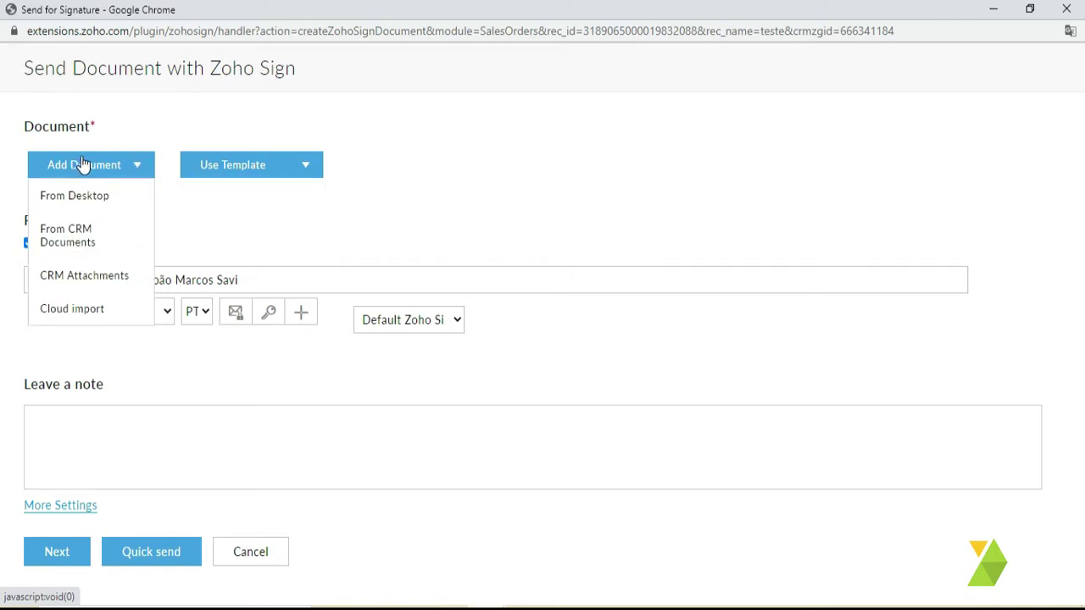
mouse_move(136, 169)
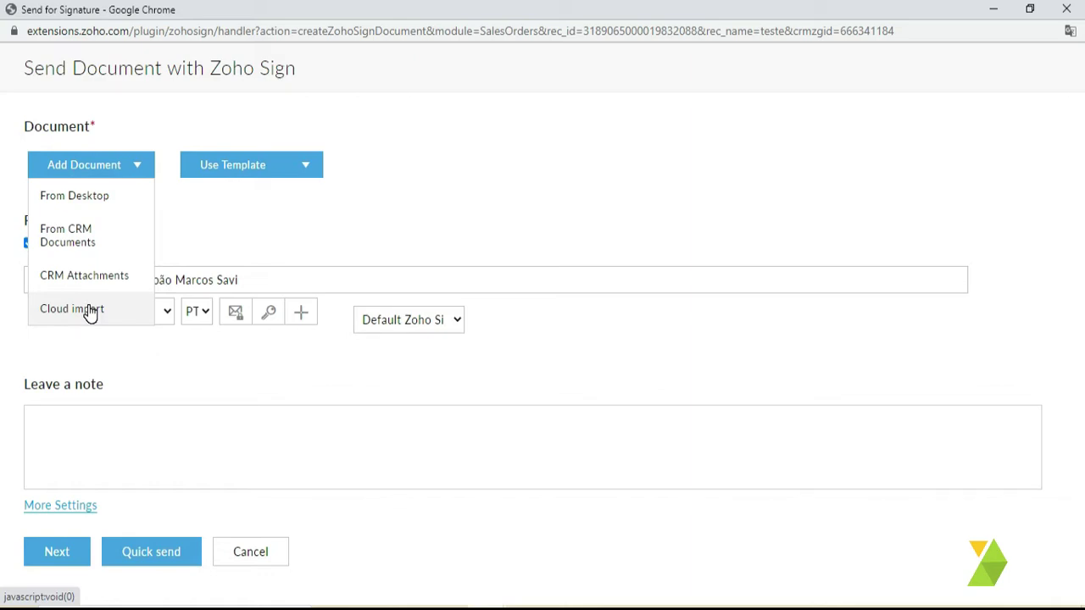
mouse_move(256, 172)
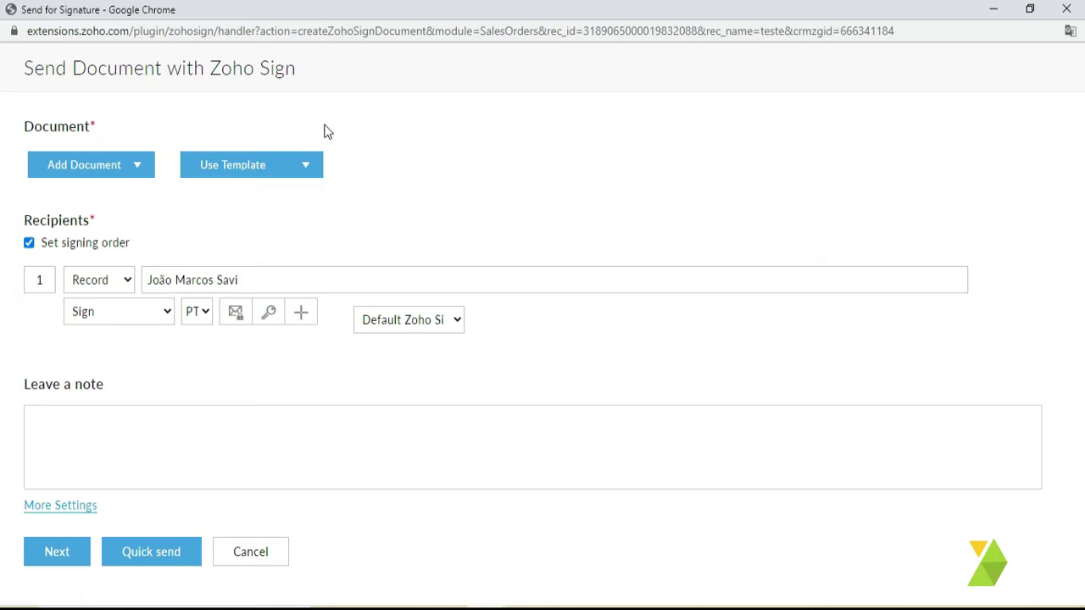
mouse_move(313, 174)
mouse_move(485, 604)
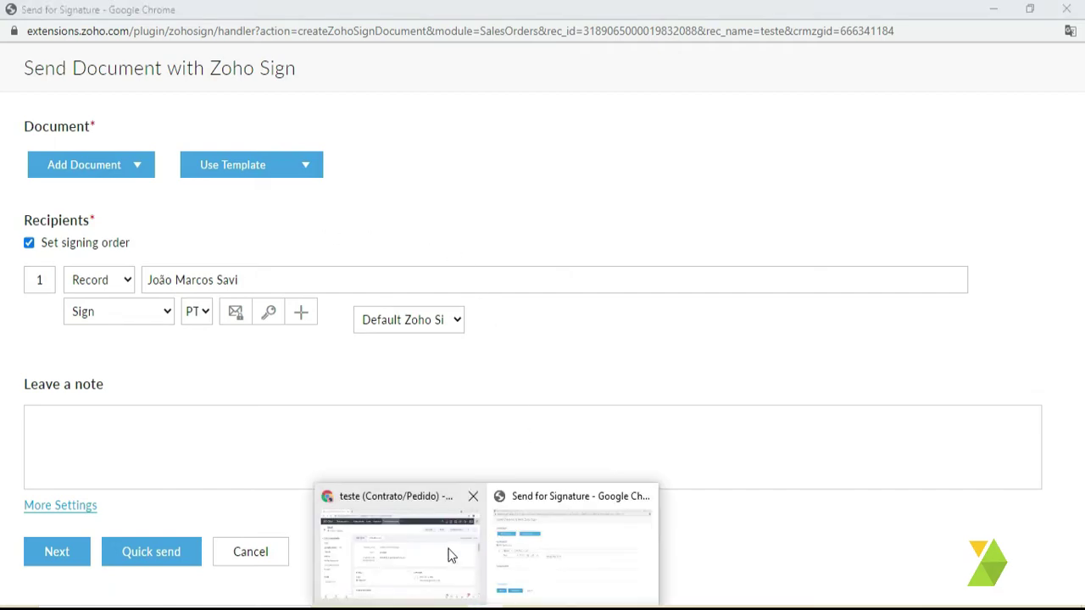
click(404, 566)
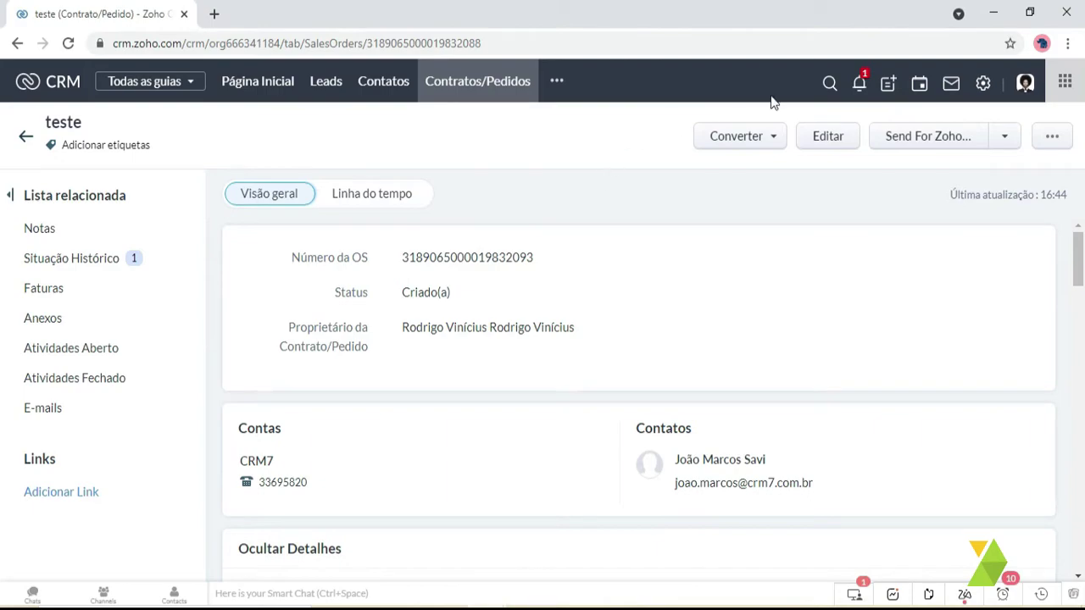
- Preview the Contrato template's contract text under Settings > Modelos > Estoque
click(983, 83)
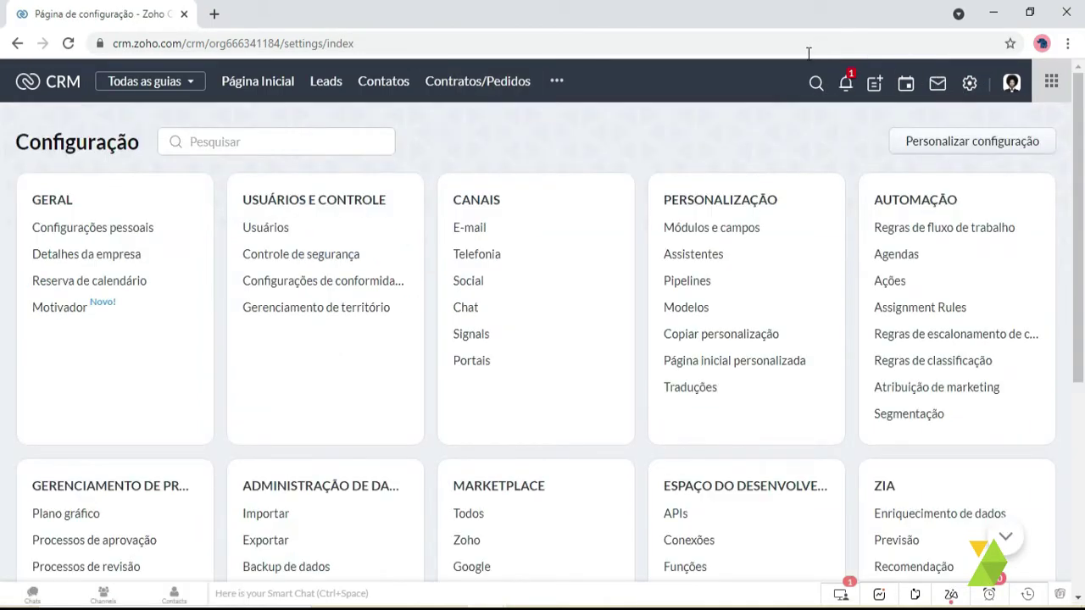
click(683, 310)
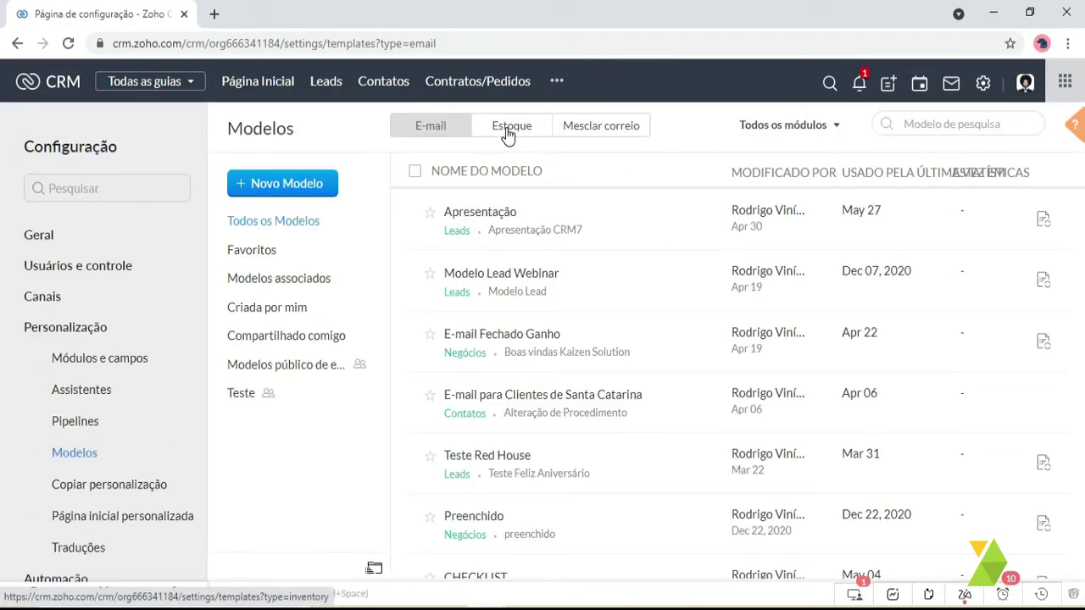
click(516, 125)
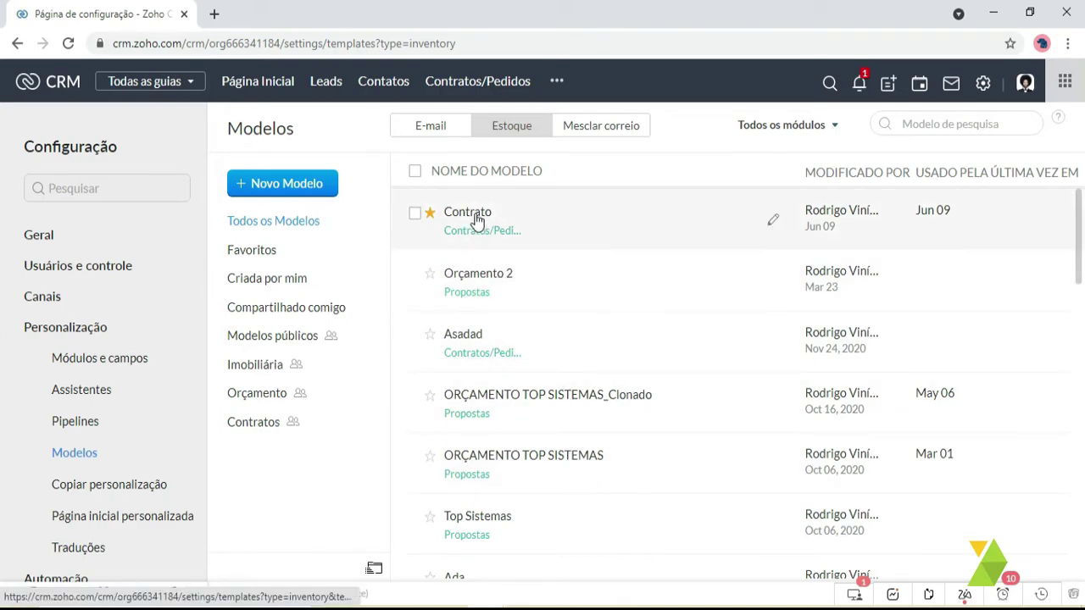
click(466, 214)
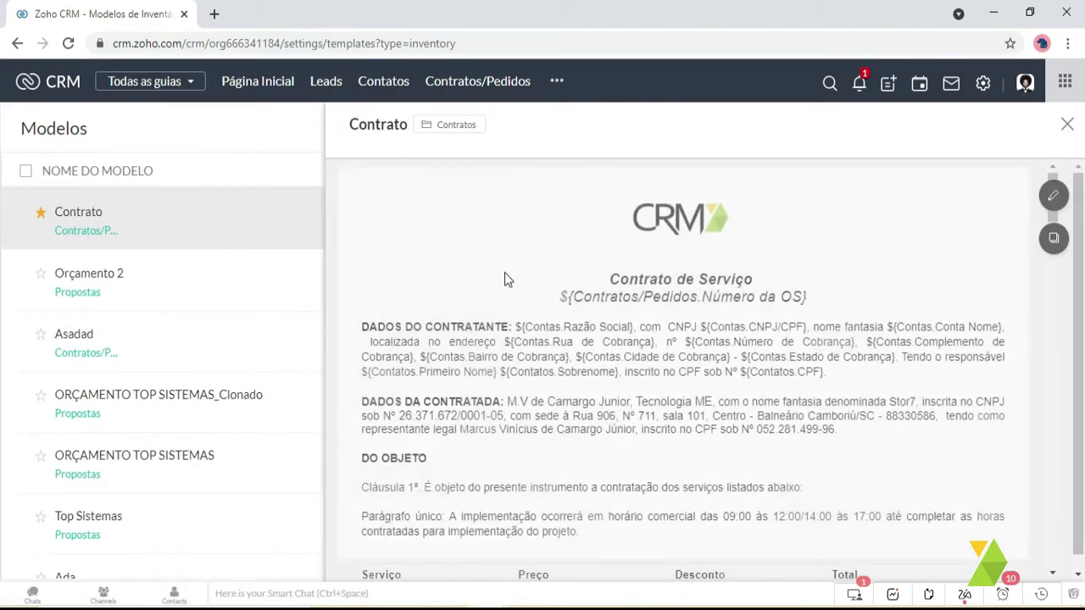
scroll(593, 276, down, 2)
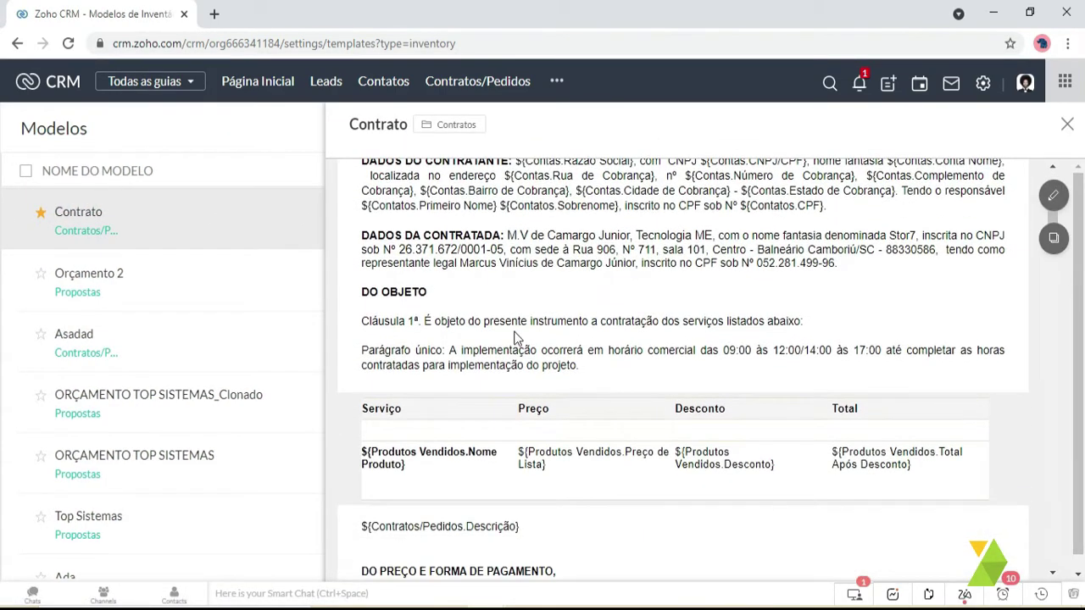
scroll(627, 458, down, 5)
scroll(642, 490, up, 10)
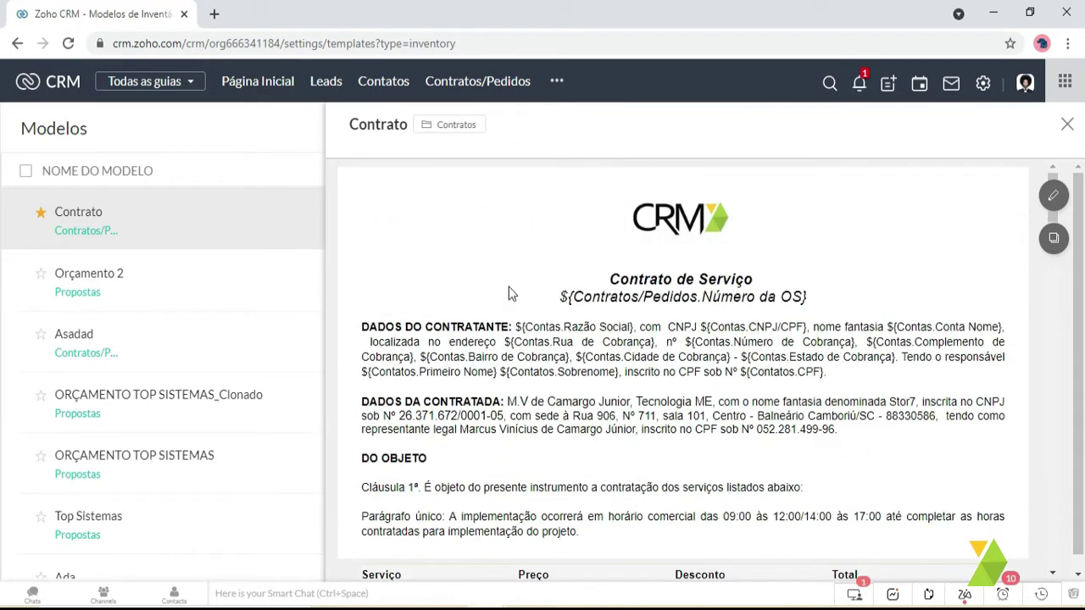
- Close the template preview and return to the send-for-signature window
click(1067, 124)
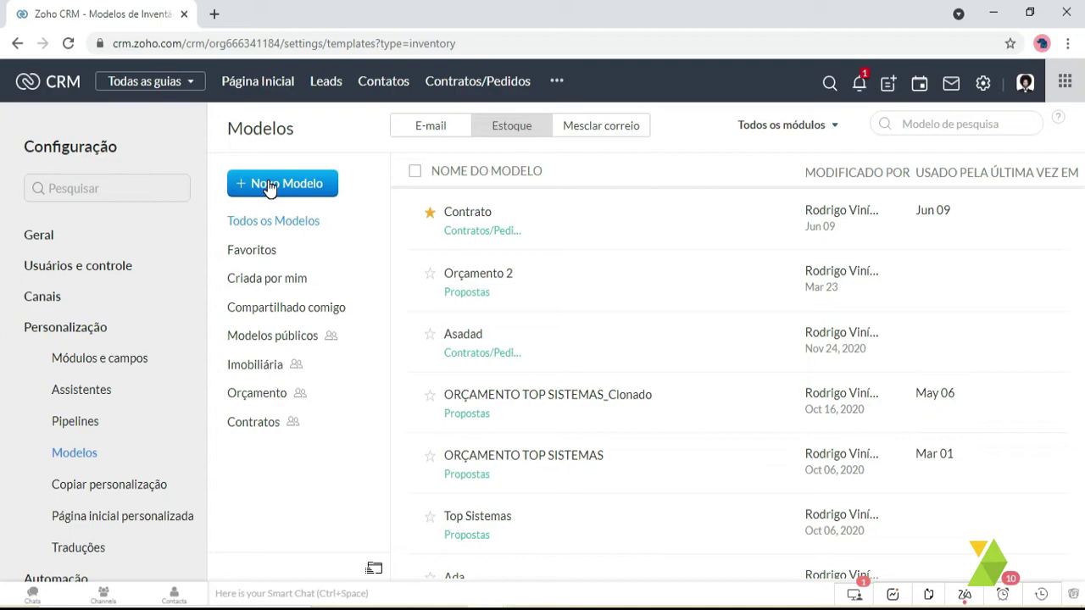
key(super+t)
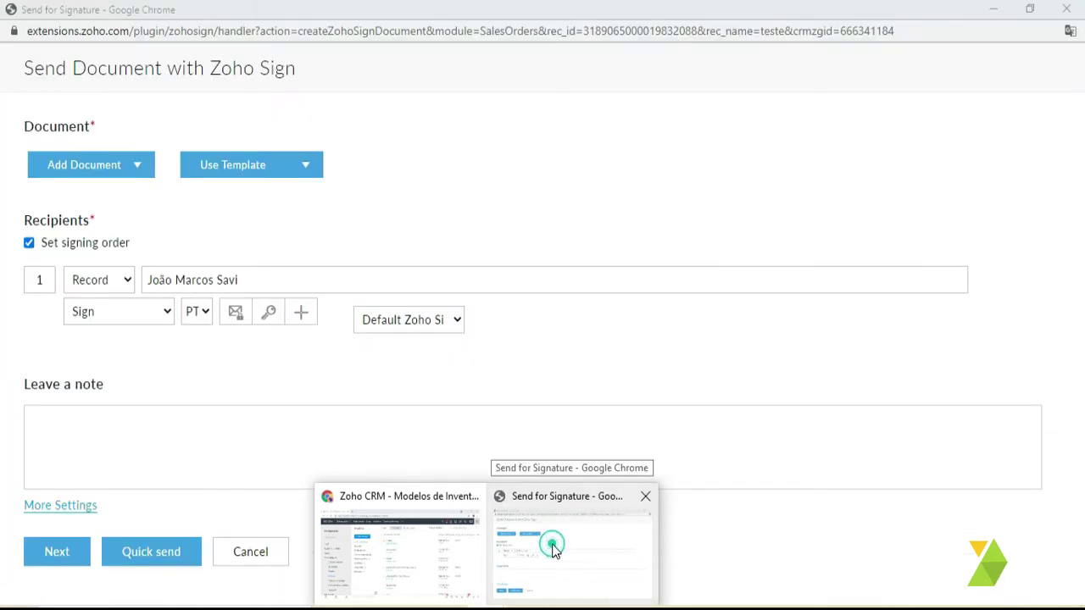
click(552, 547)
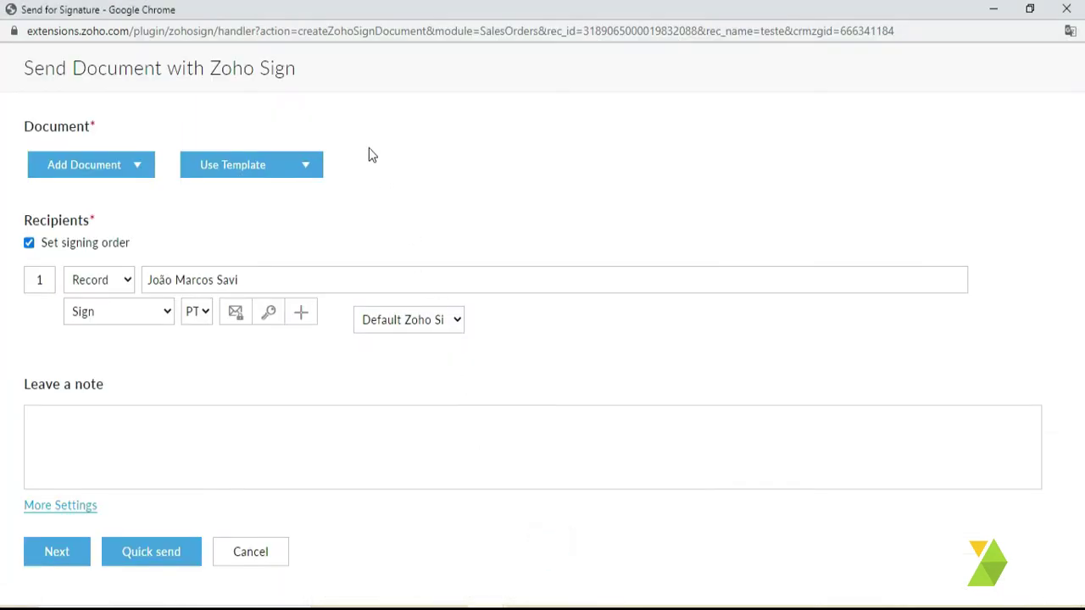
- Generate the document from the CRM Template Contrato via Use Template
click(301, 167)
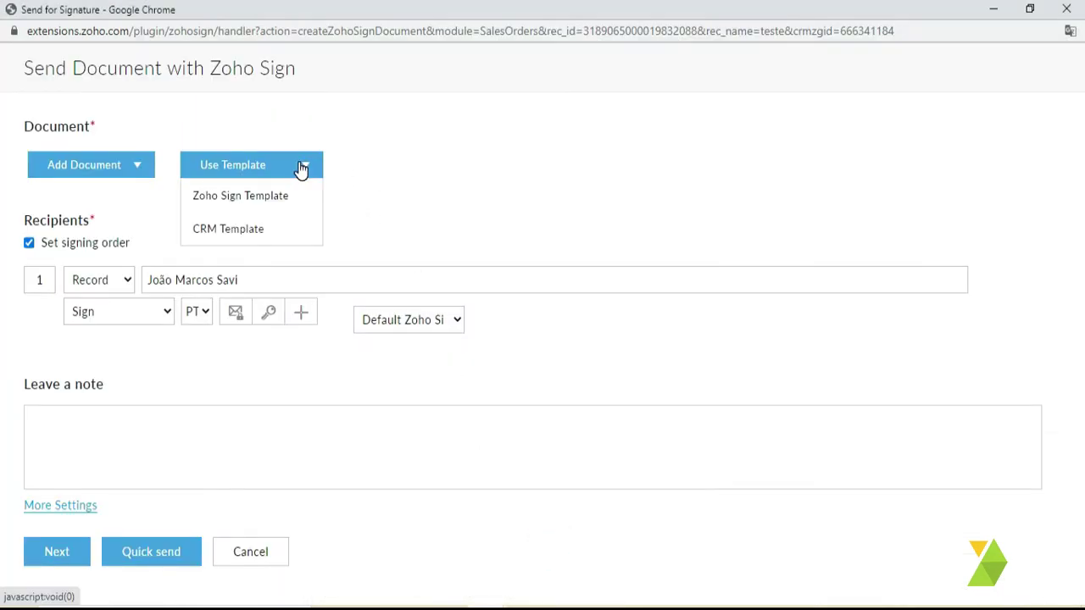
click(227, 233)
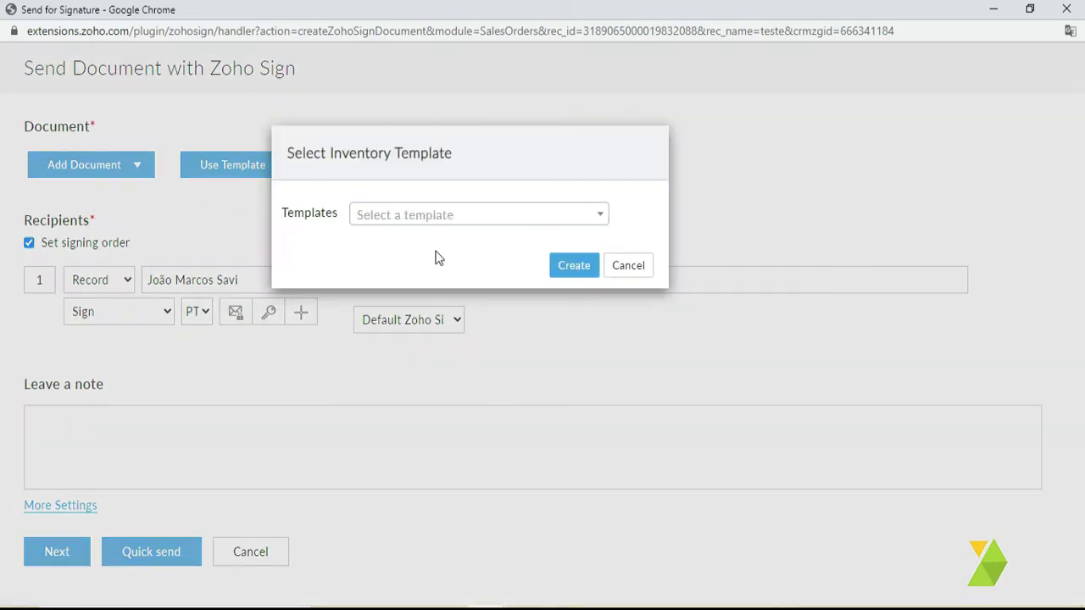
click(431, 218)
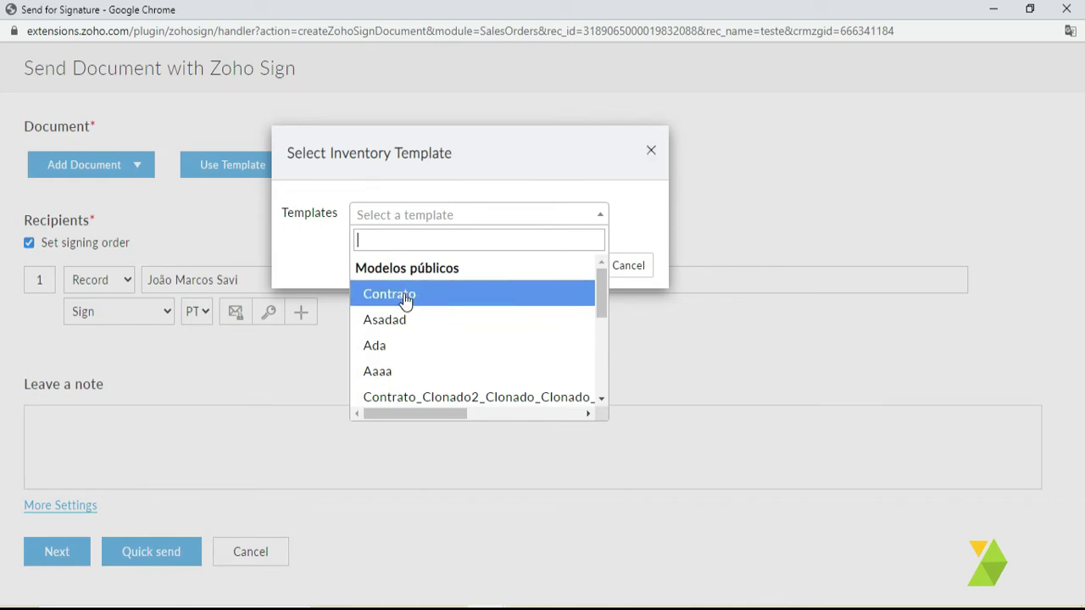
scroll(411, 322, down, 3)
scroll(419, 339, up, 3)
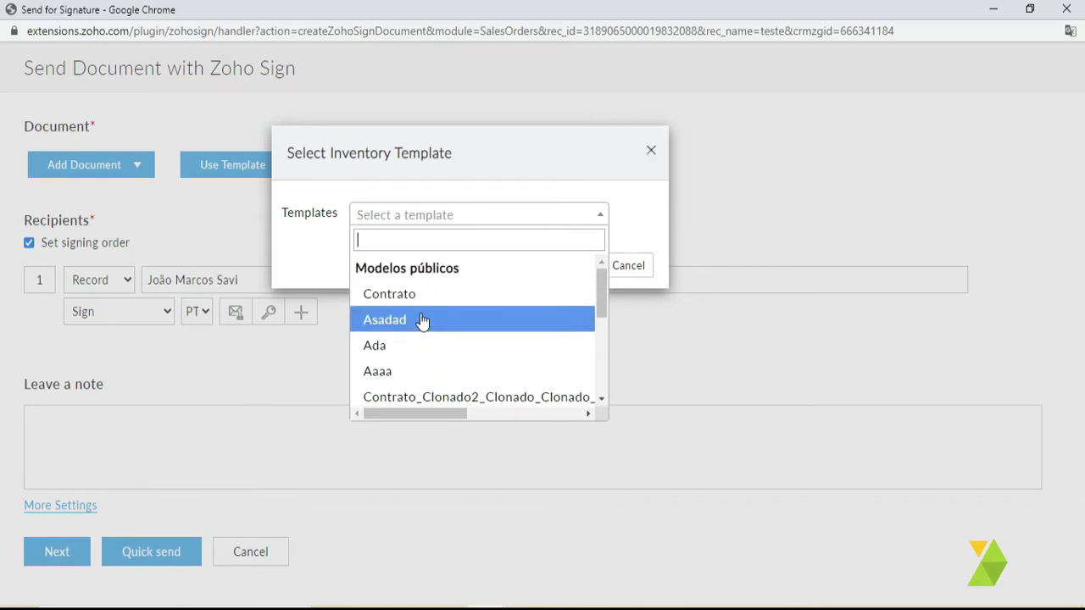
click(428, 293)
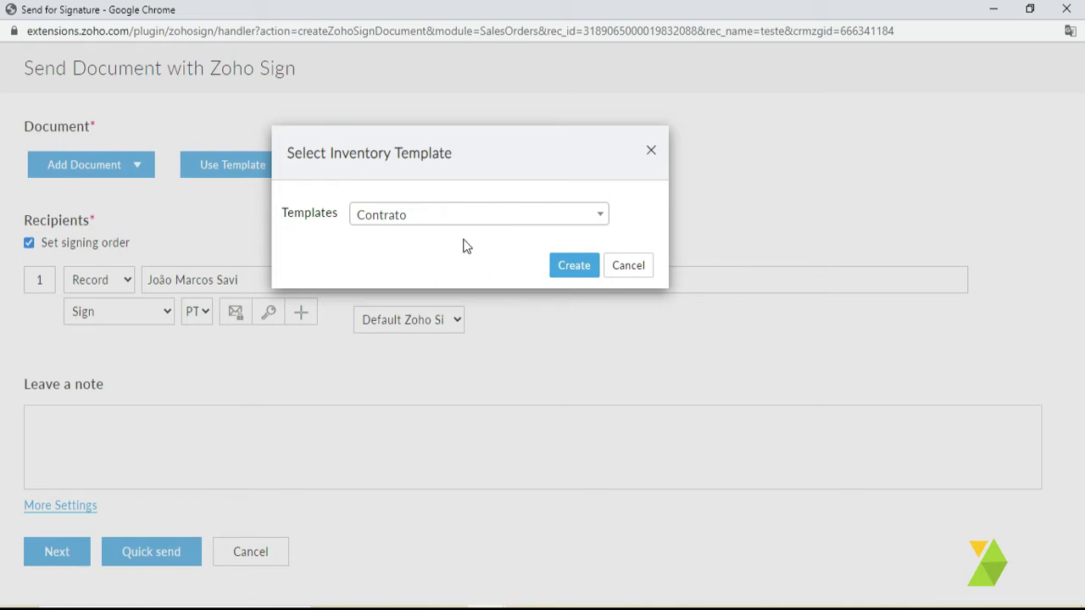
click(579, 267)
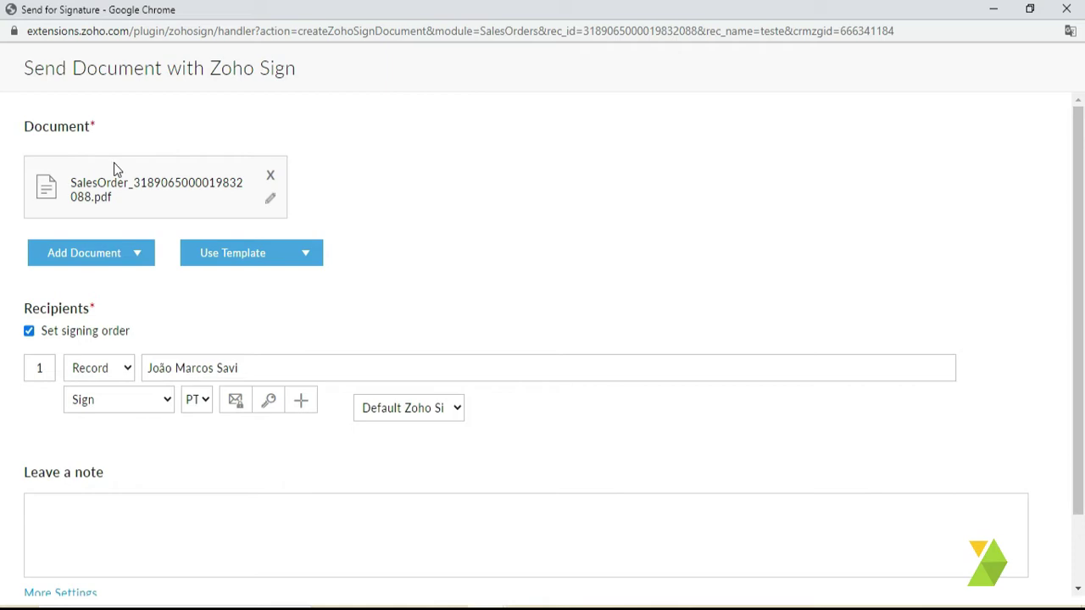
- Keep Record as the recipient type and translate the page into Portuguese
click(73, 183)
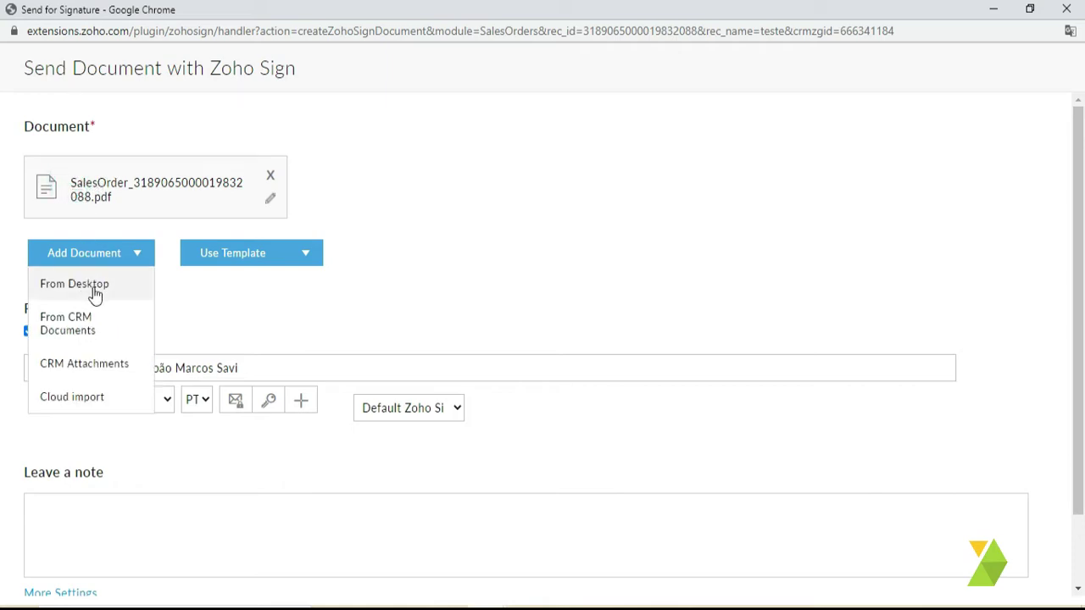
click(431, 296)
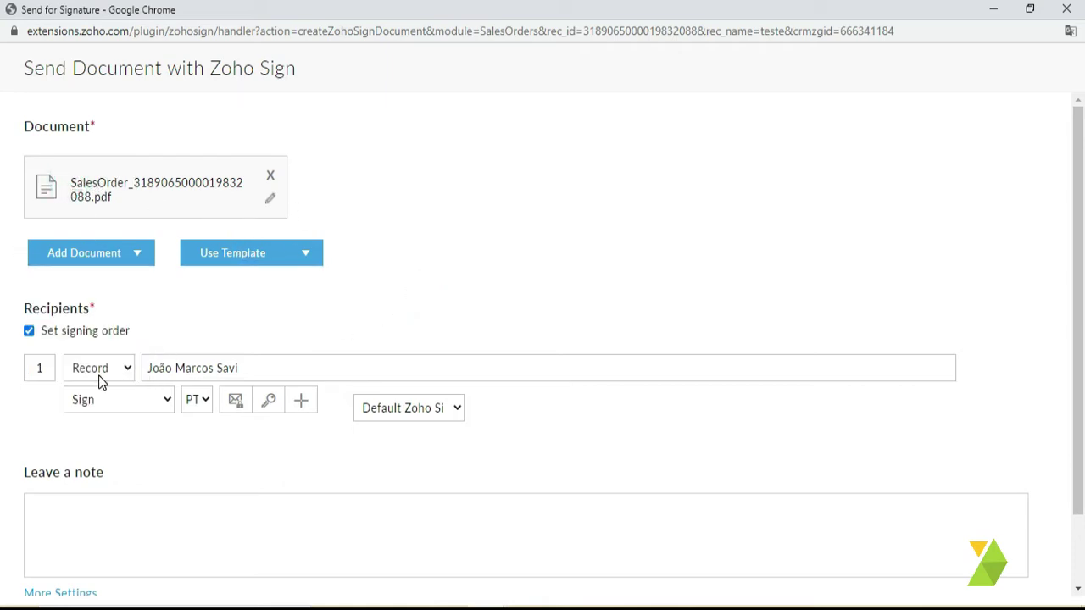
scroll(258, 373, down, 1)
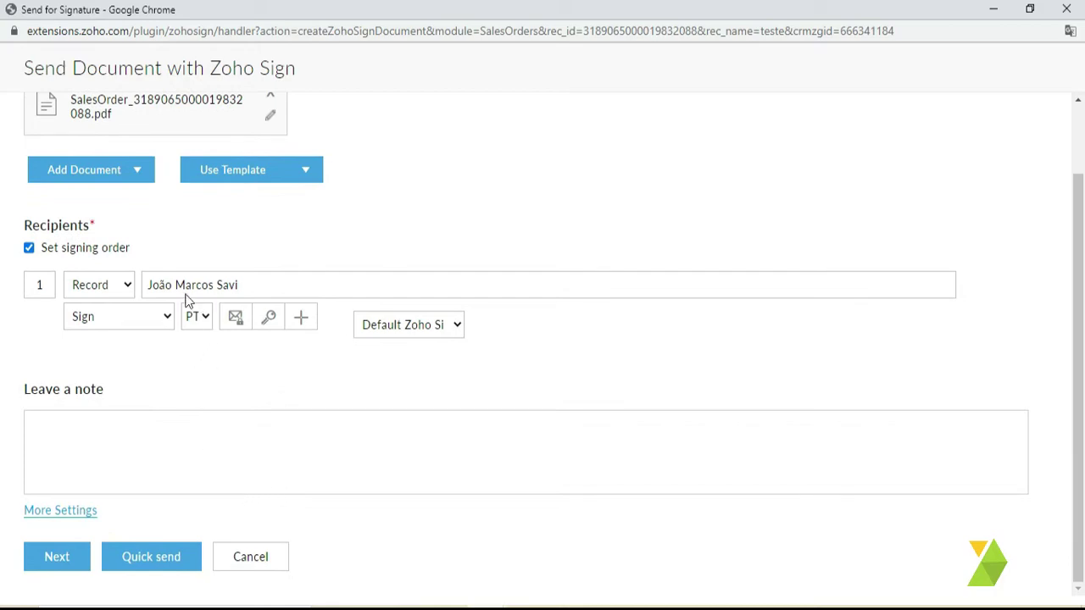
click(117, 288)
click(115, 287)
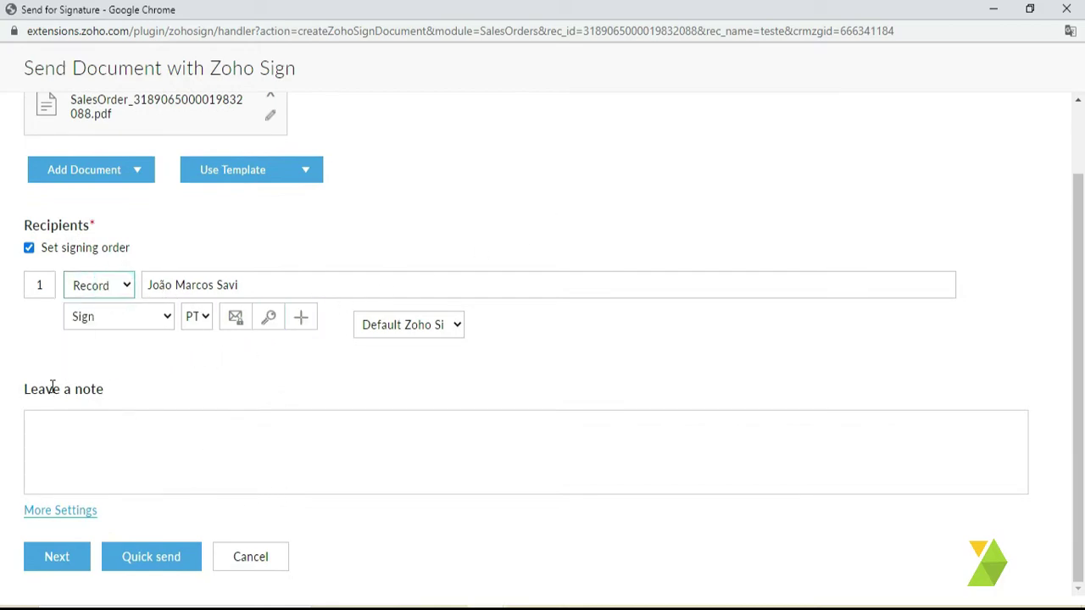
right_click(344, 217)
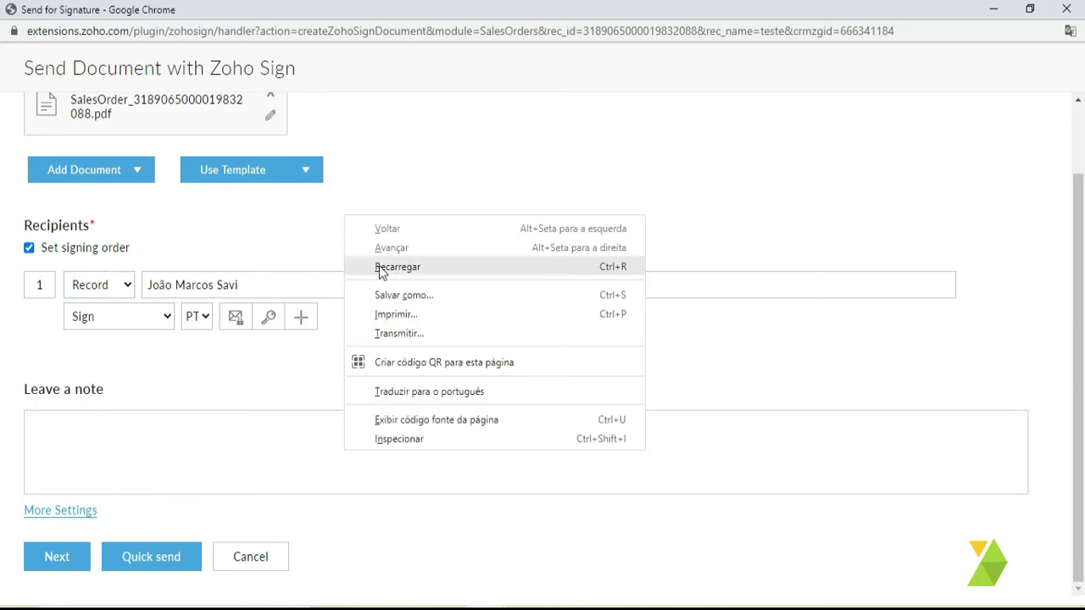
click(412, 390)
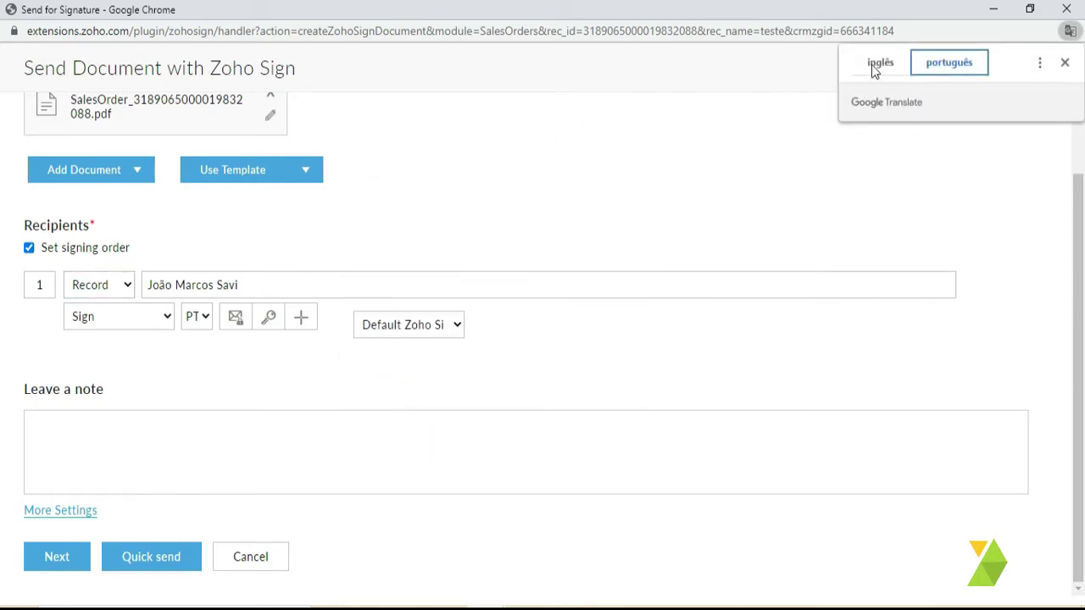
- Keep the first recipient as Registro type with the Assinar role
click(120, 302)
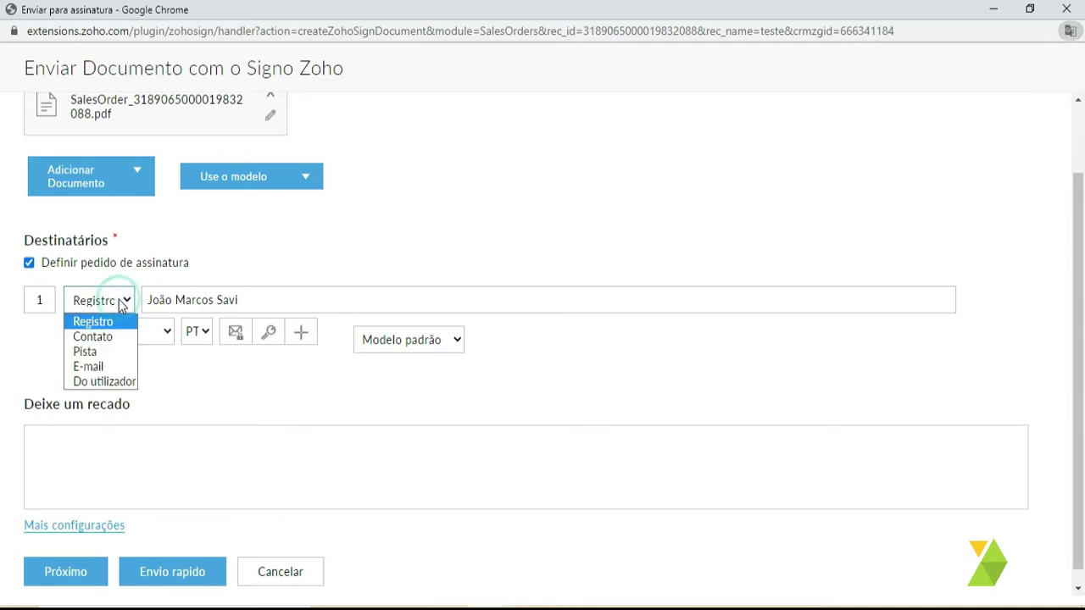
click(203, 257)
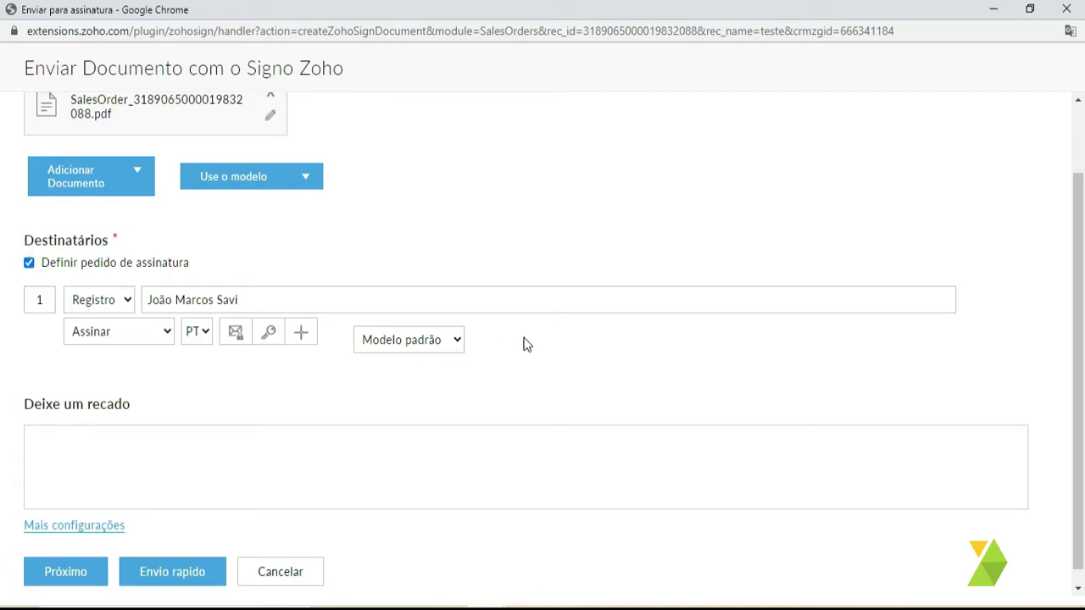
click(121, 307)
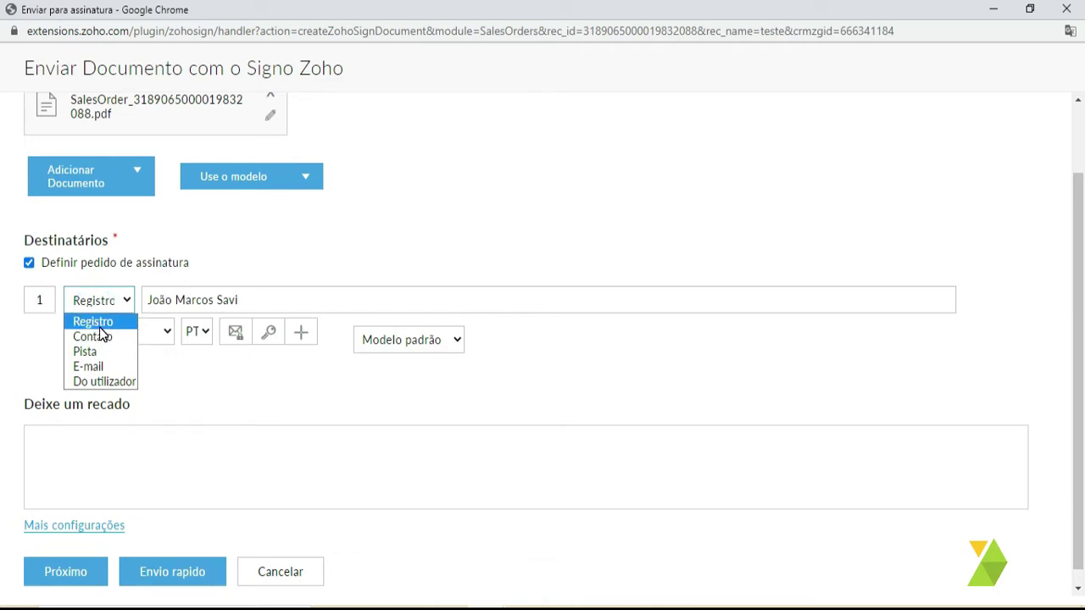
click(283, 249)
click(99, 301)
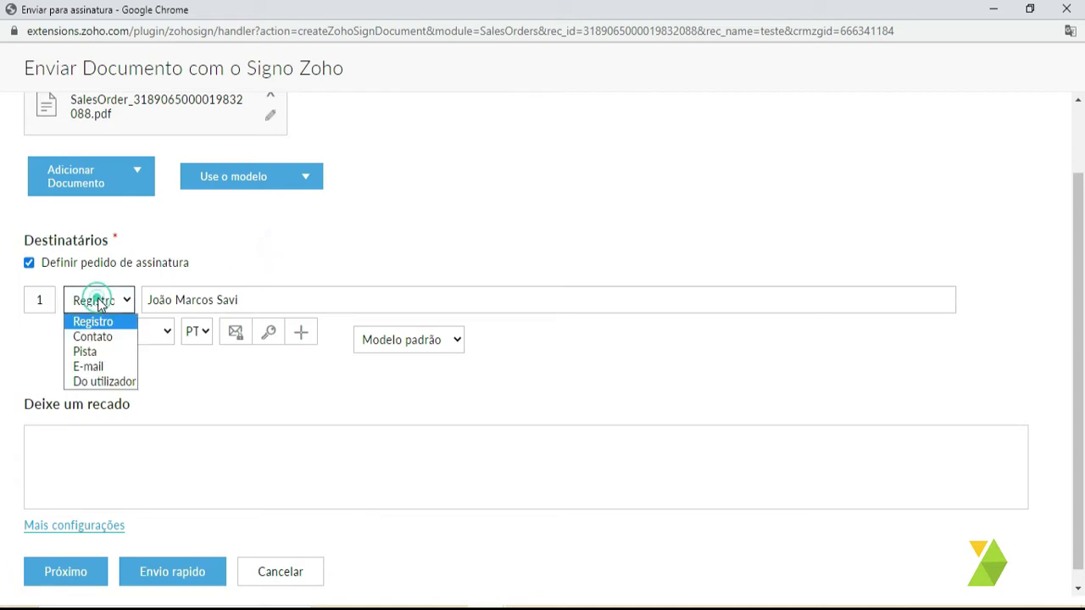
click(98, 321)
click(105, 305)
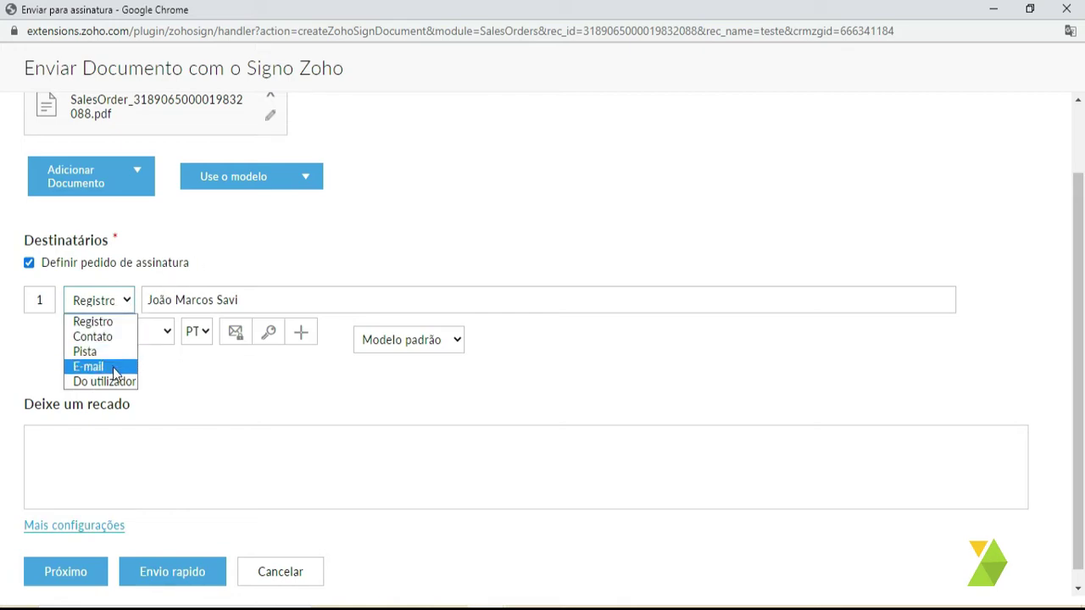
click(223, 394)
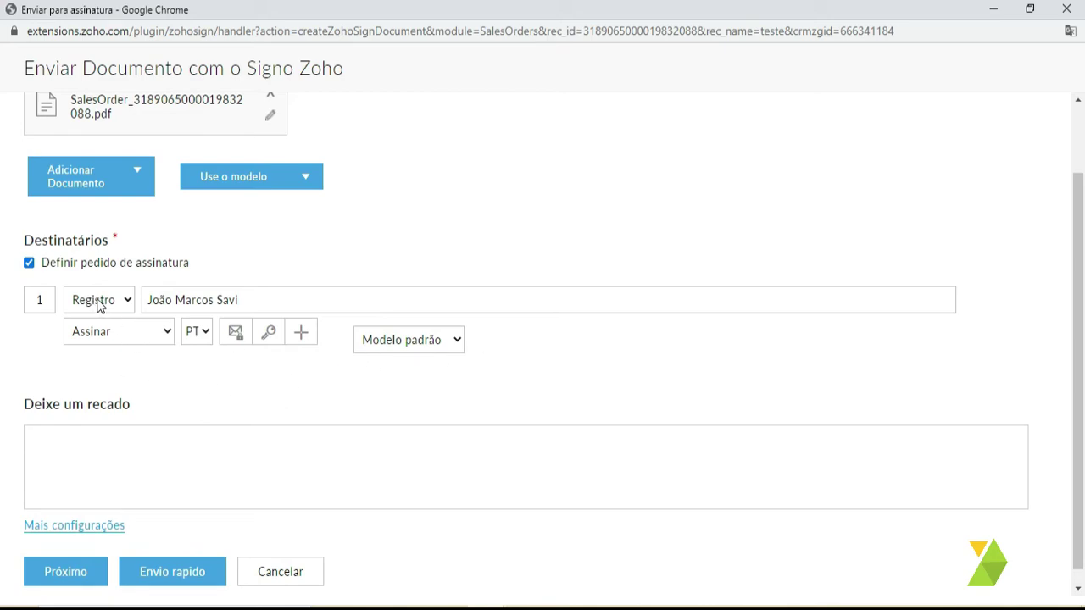
click(154, 332)
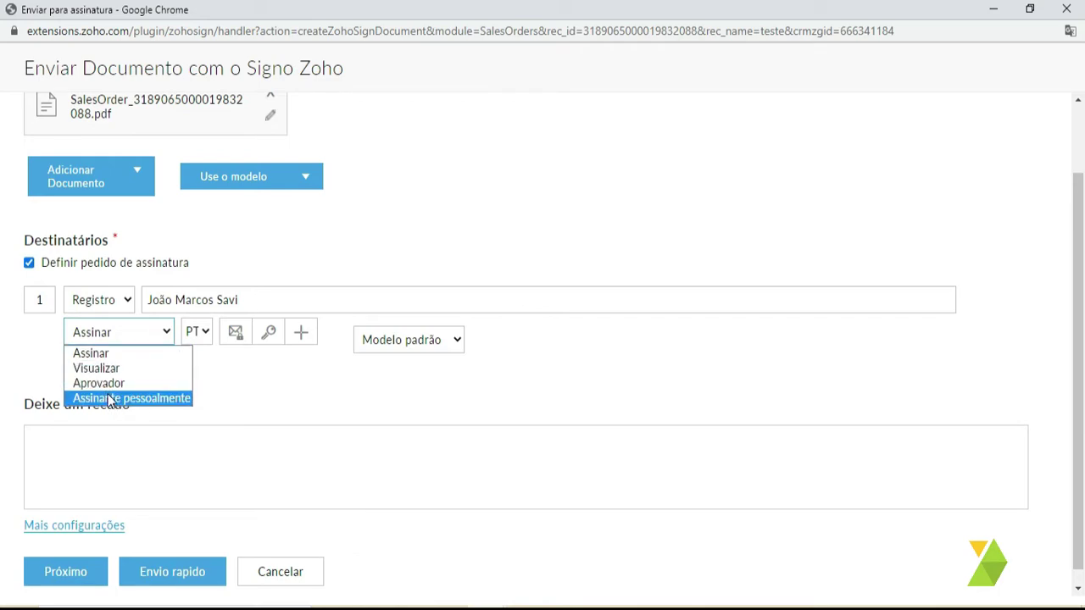
click(107, 354)
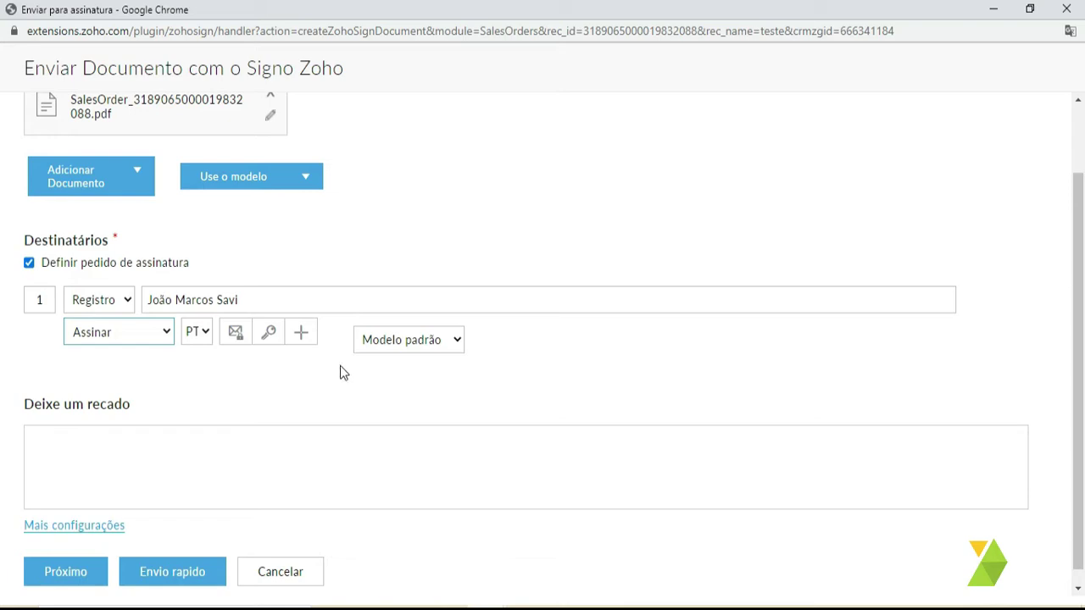
- Add a second recipient and browse the CRM contact search without choosing anyone
click(303, 333)
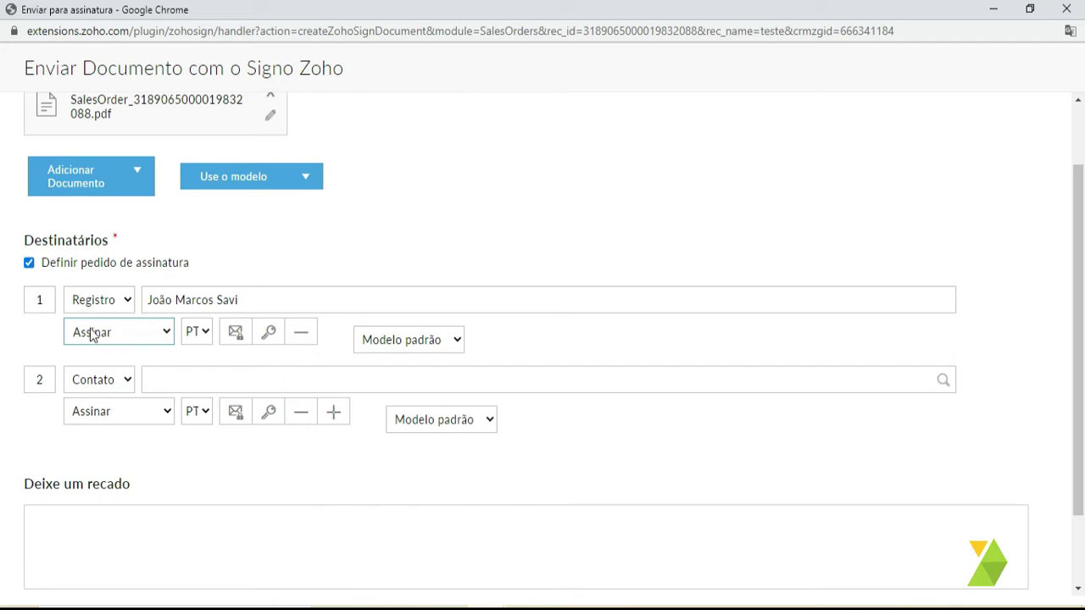
click(109, 380)
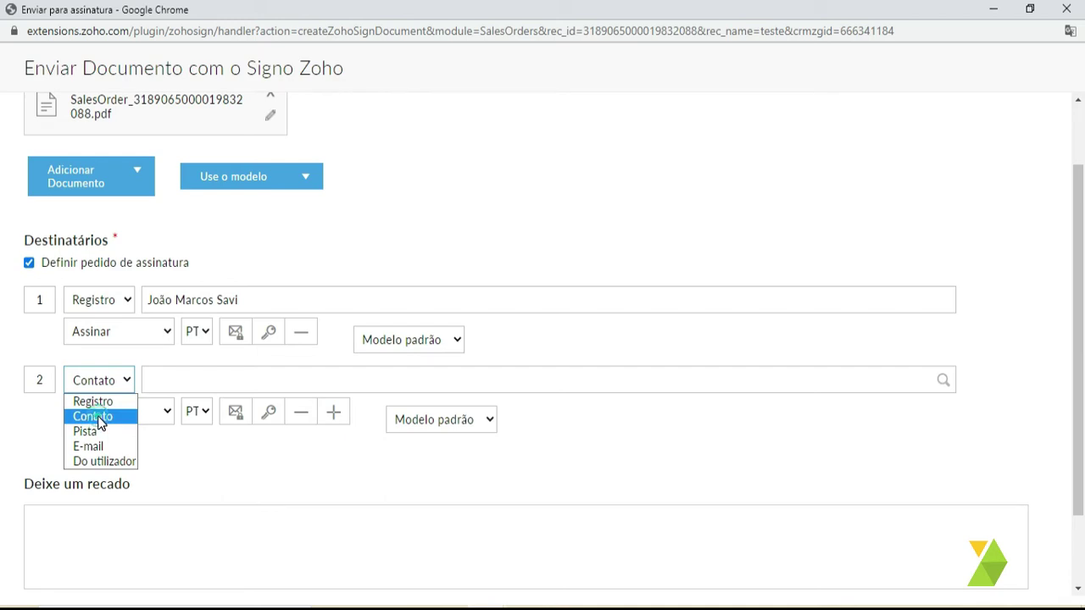
click(95, 416)
click(178, 382)
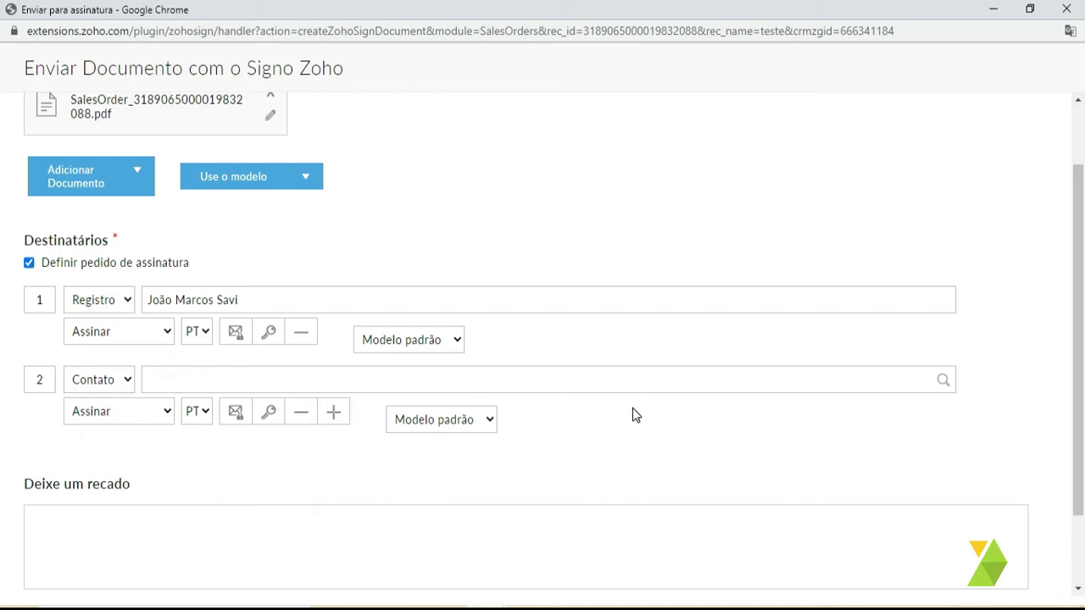
click(943, 379)
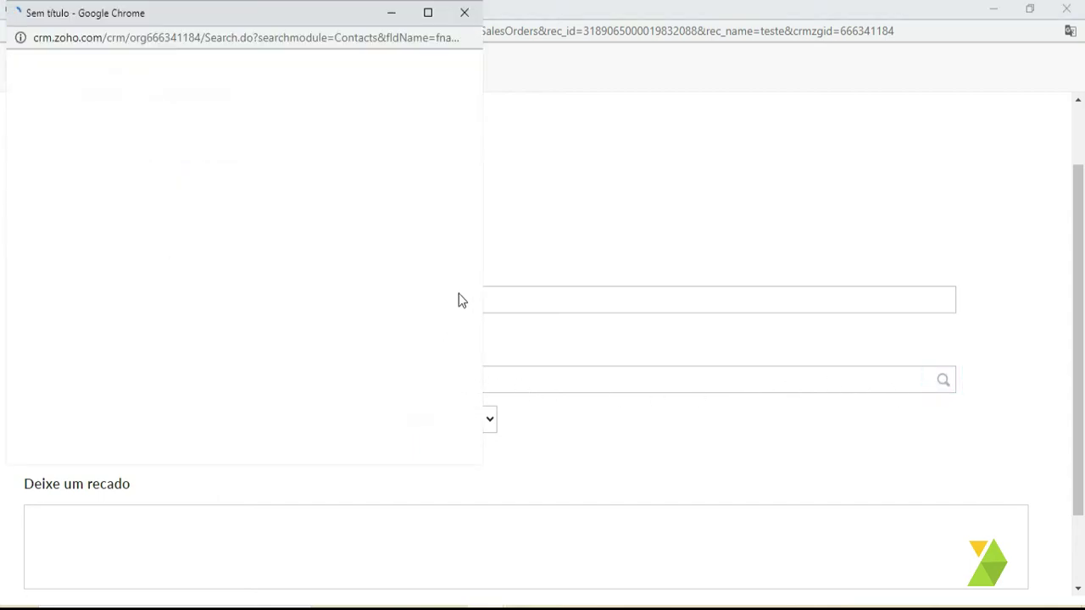
scroll(190, 259, down, 4)
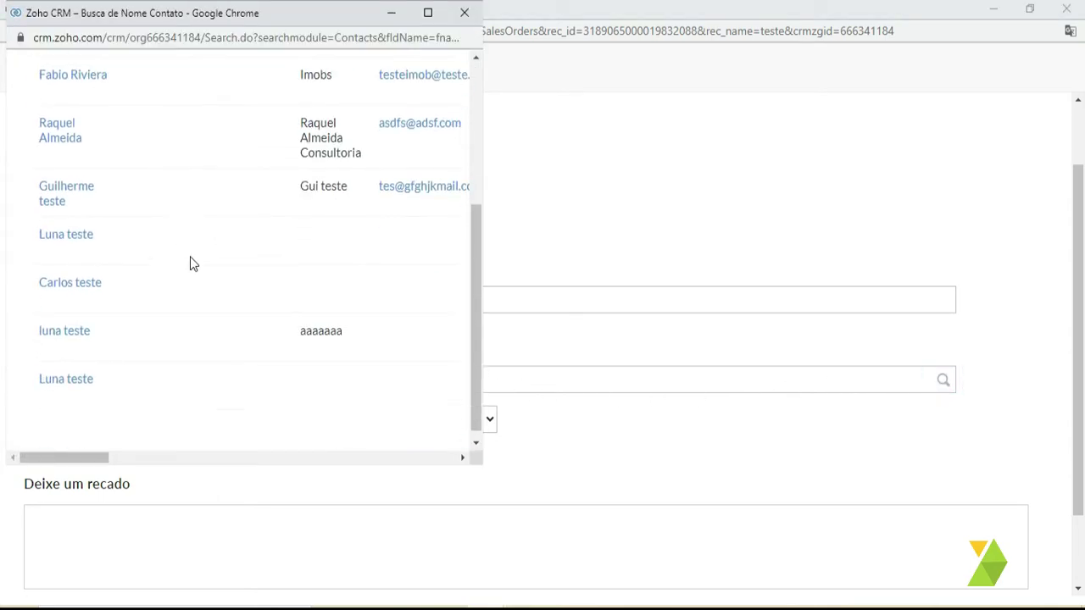
scroll(182, 272, up, 5)
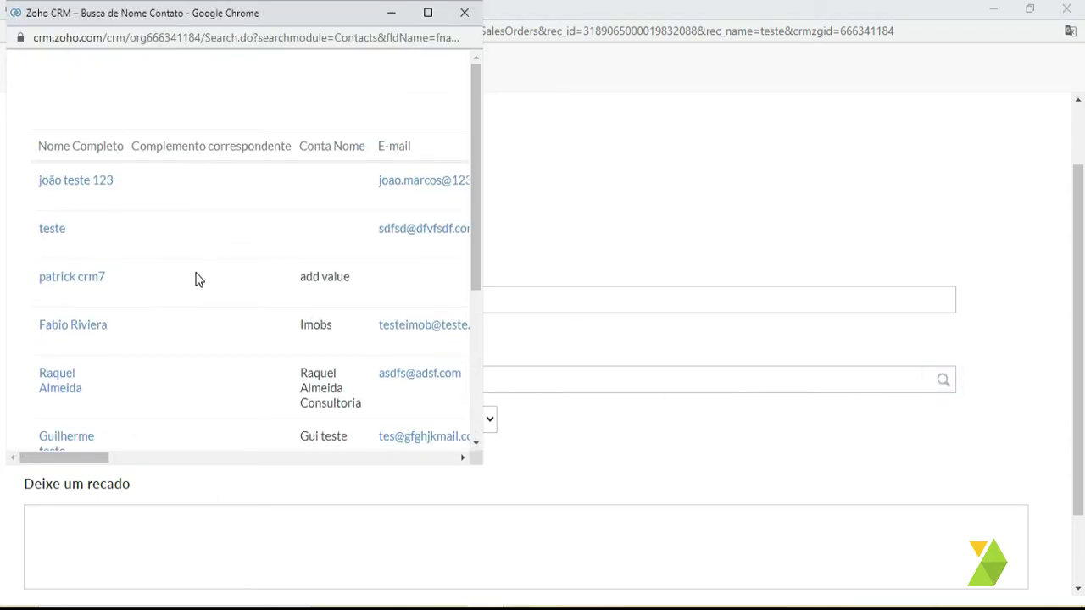
click(466, 13)
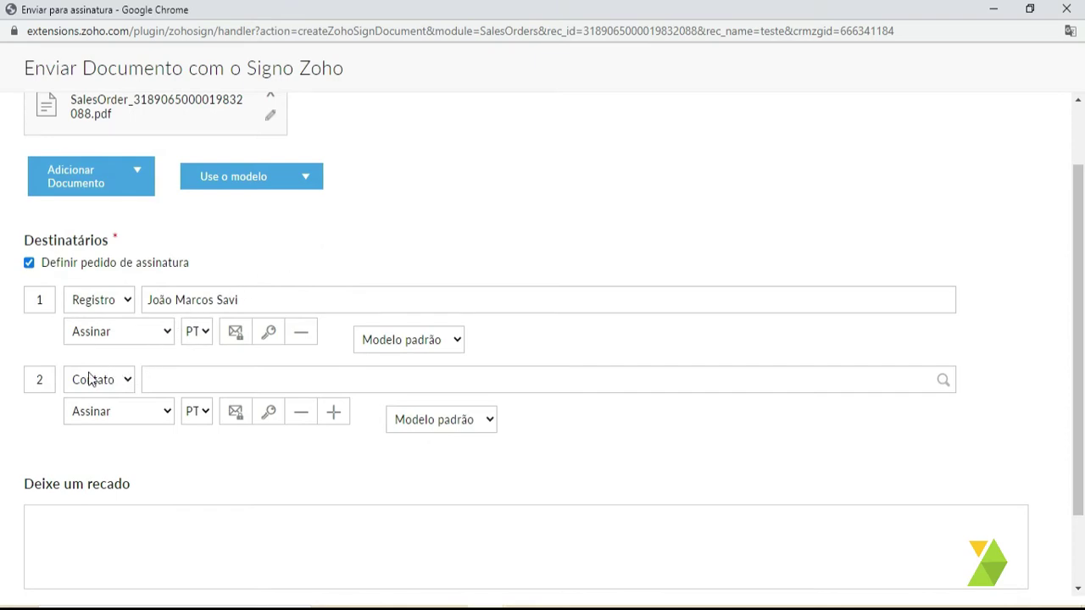
- Set the second recipient's type to Pista
click(100, 380)
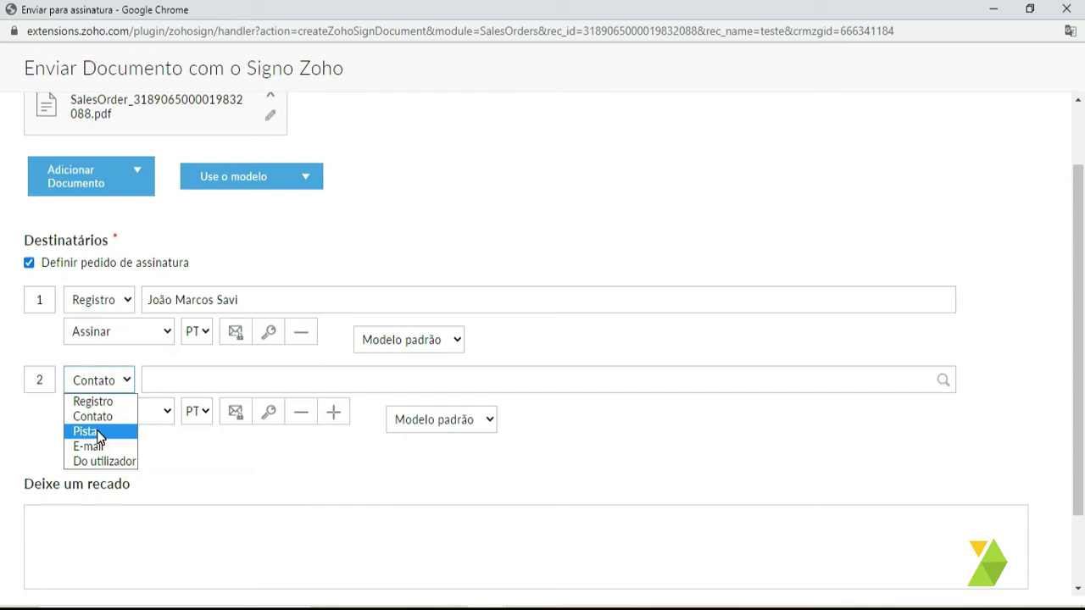
click(88, 431)
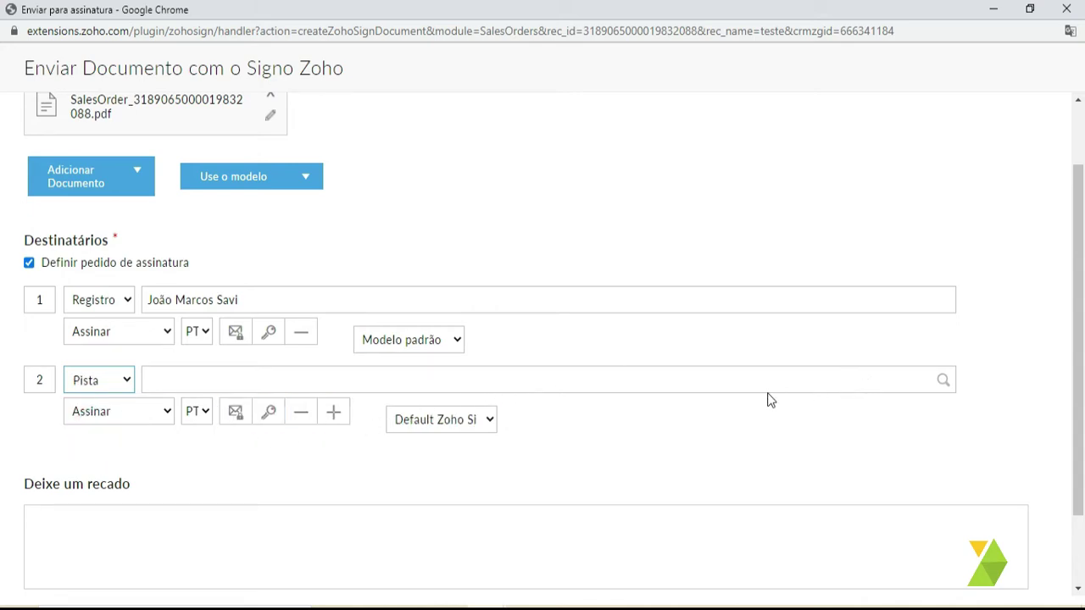
click(126, 383)
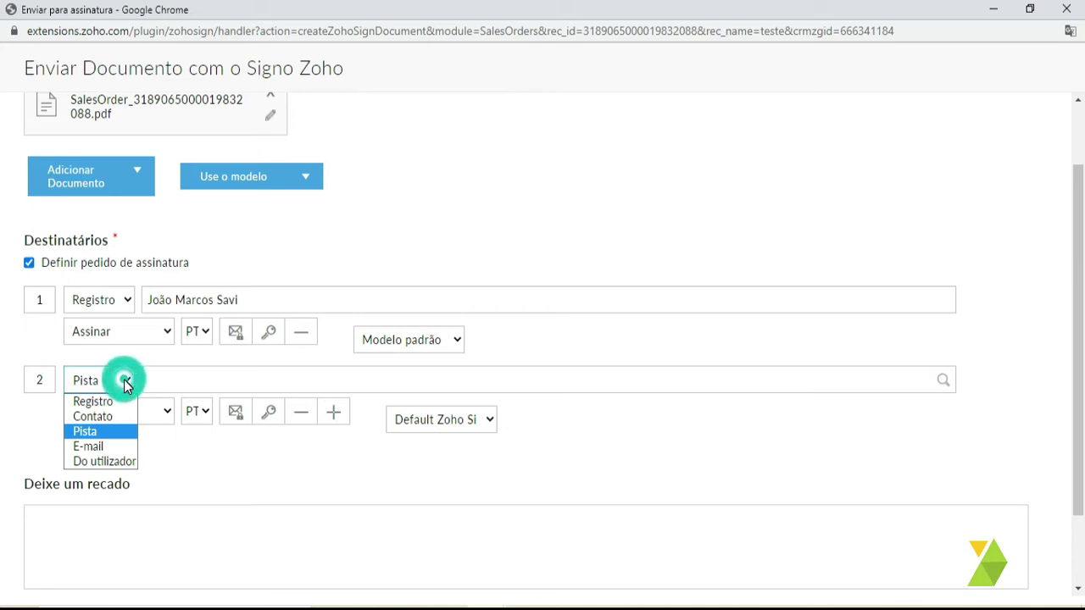
- Set the second recipient to E-mail with an address and name, then delete that recipient row
click(98, 454)
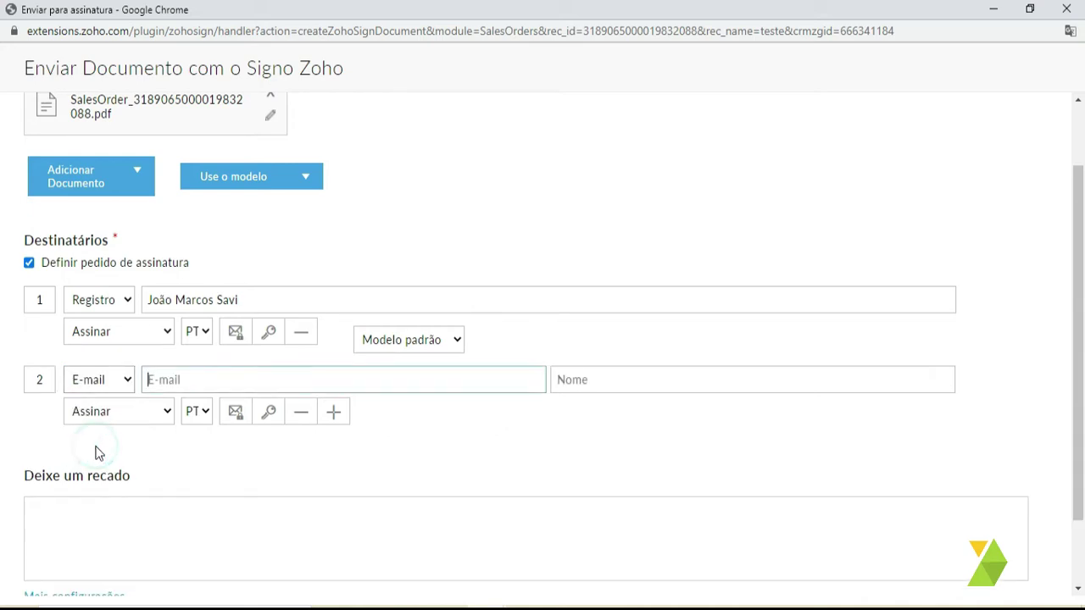
click(196, 378)
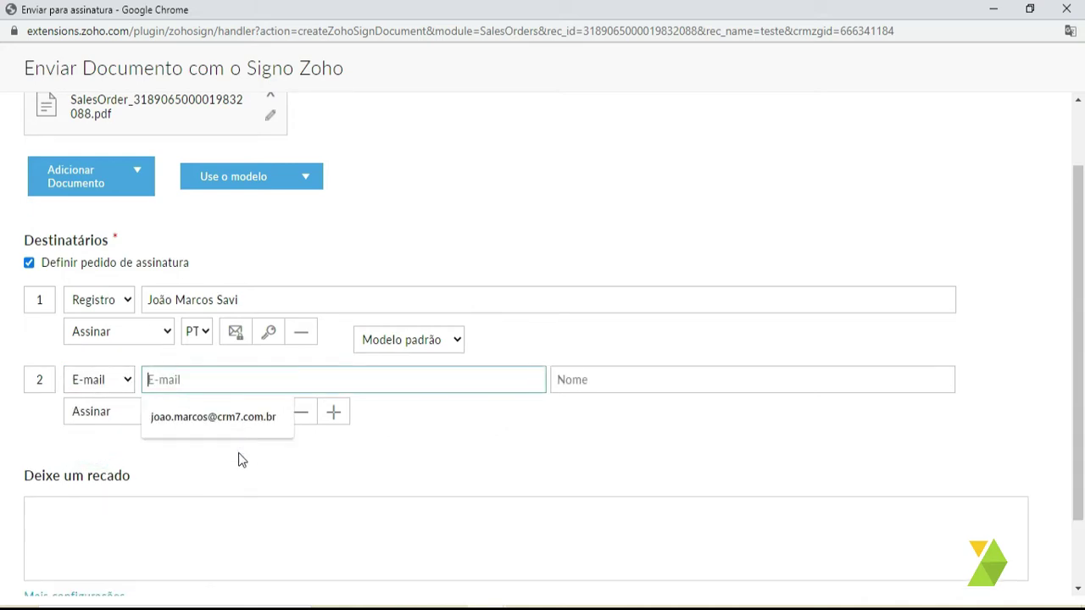
click(223, 419)
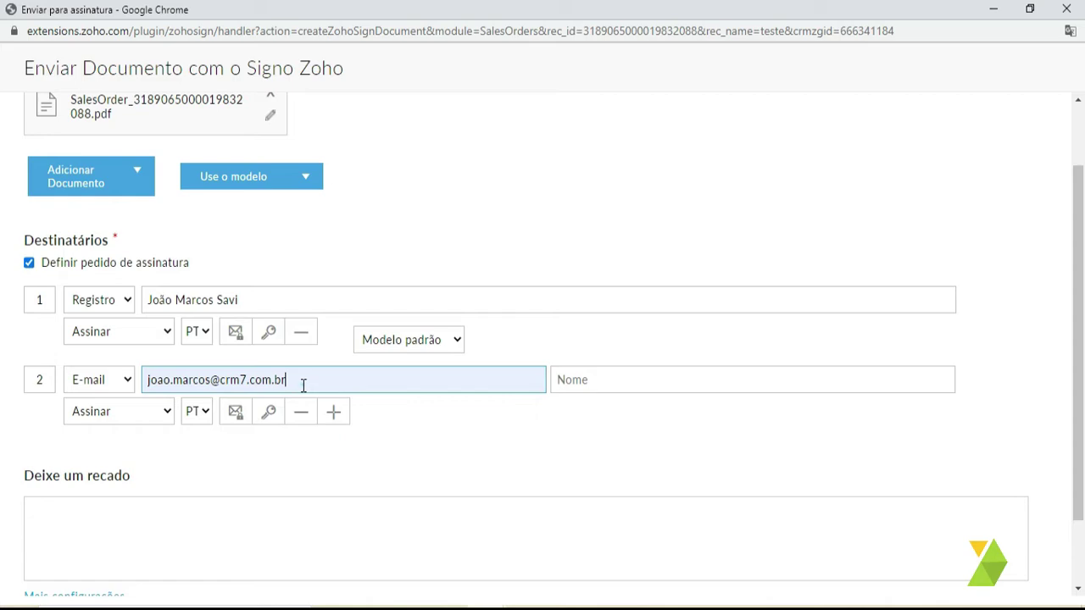
drag(303, 382, 87, 402)
click(597, 380)
click(577, 399)
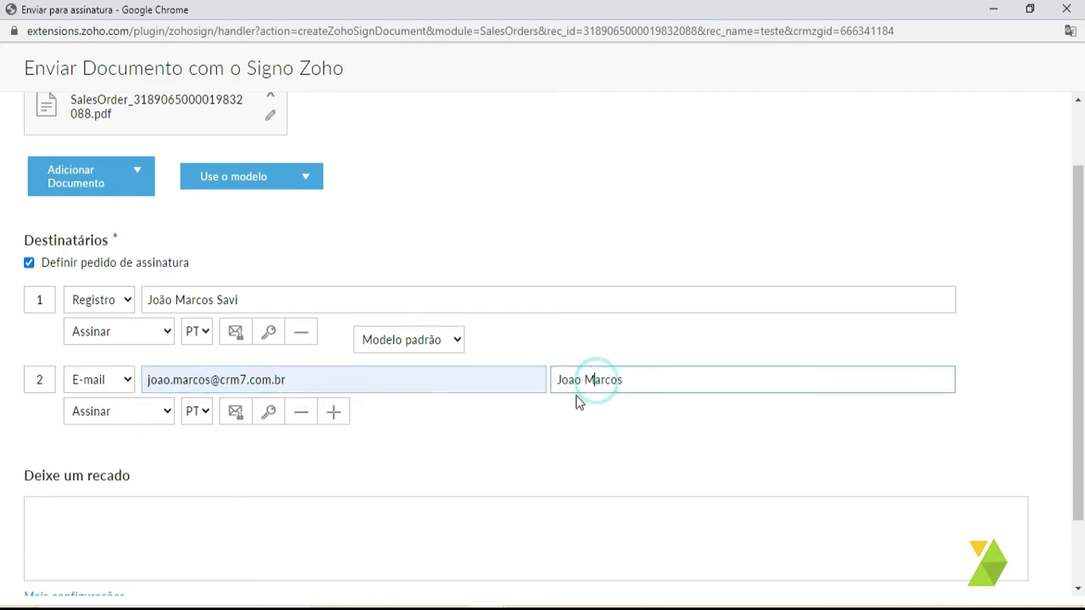
click(111, 414)
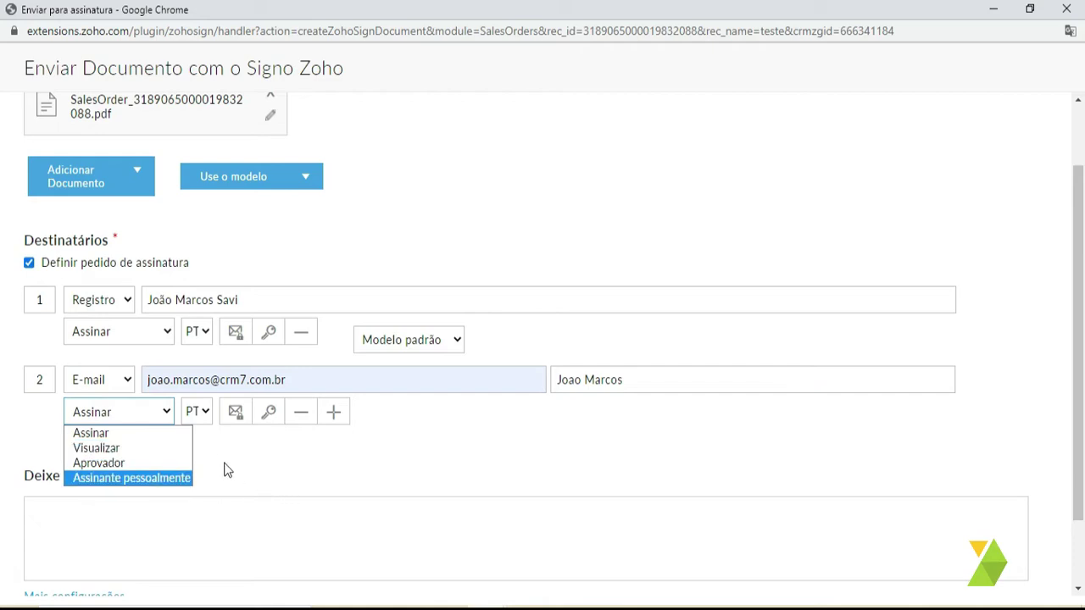
click(252, 453)
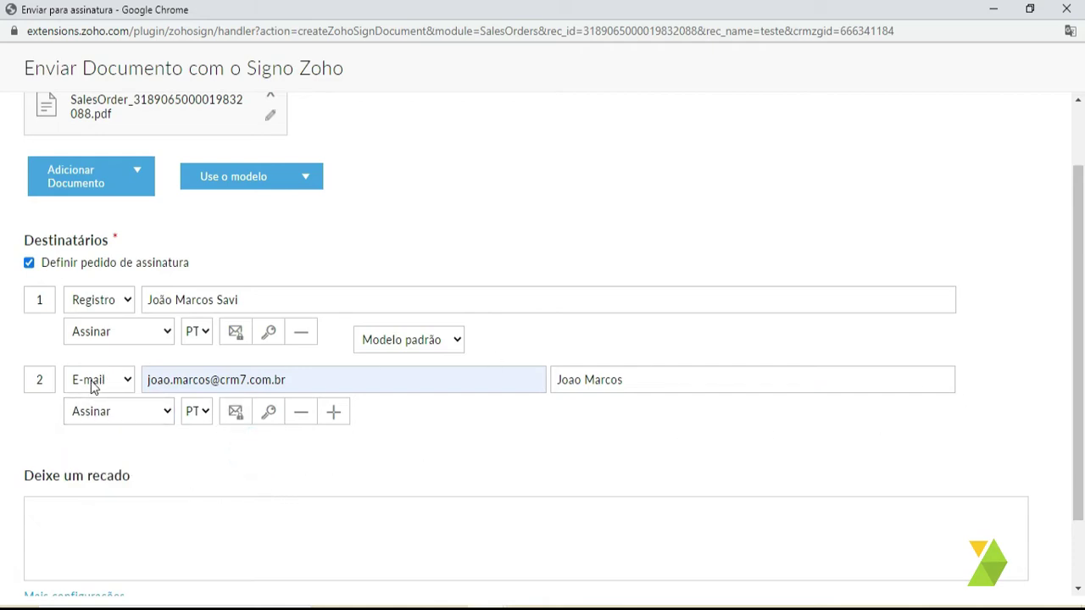
click(298, 412)
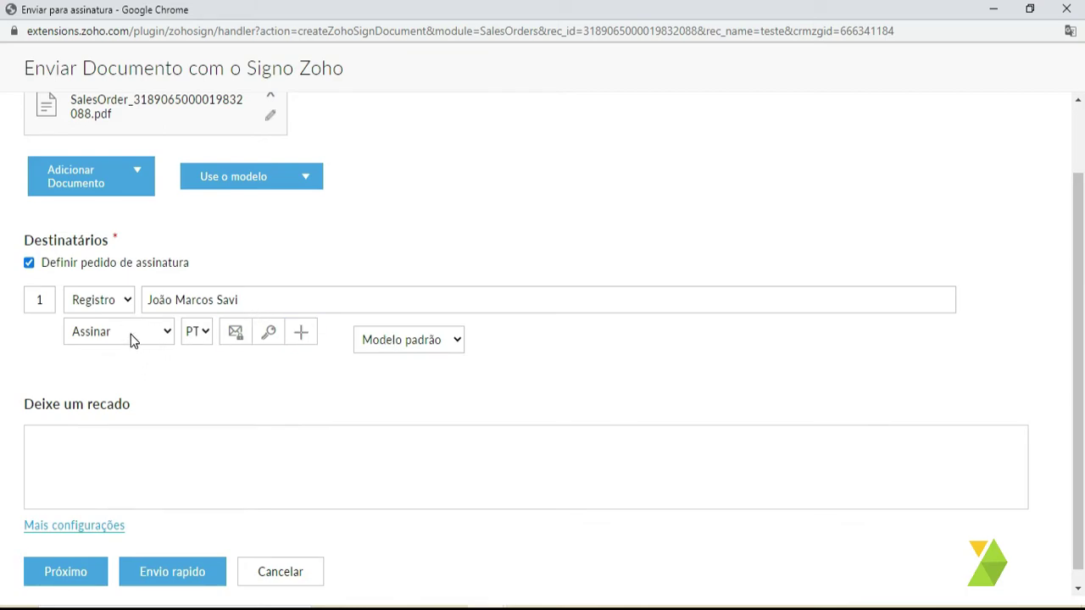
- Open Mais configurações, showing 15 days to complete and reminders every 5 days
click(145, 454)
scroll(106, 503, down, 1)
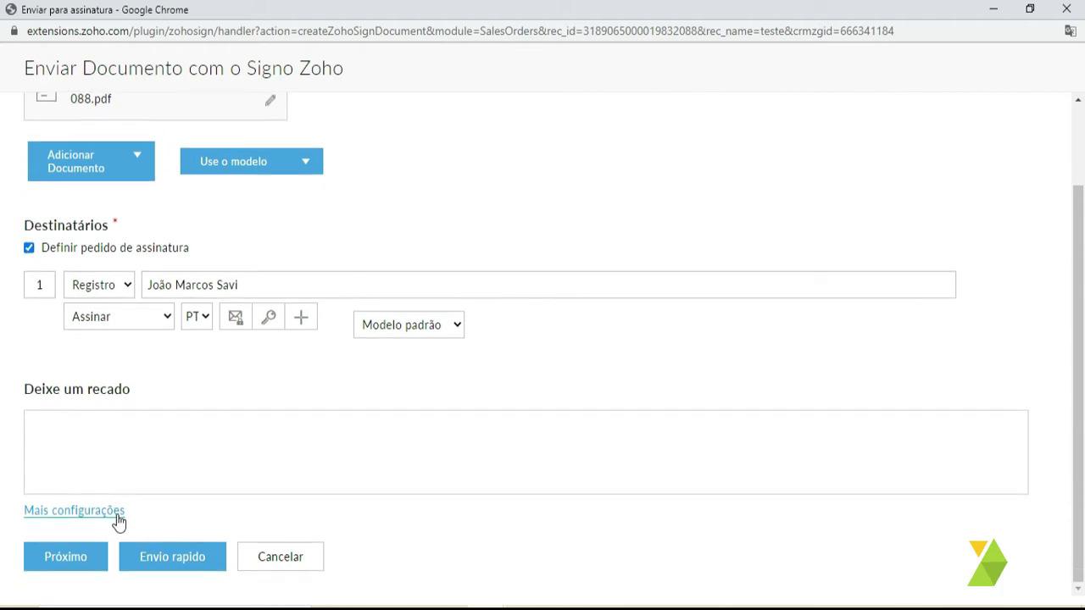
click(109, 515)
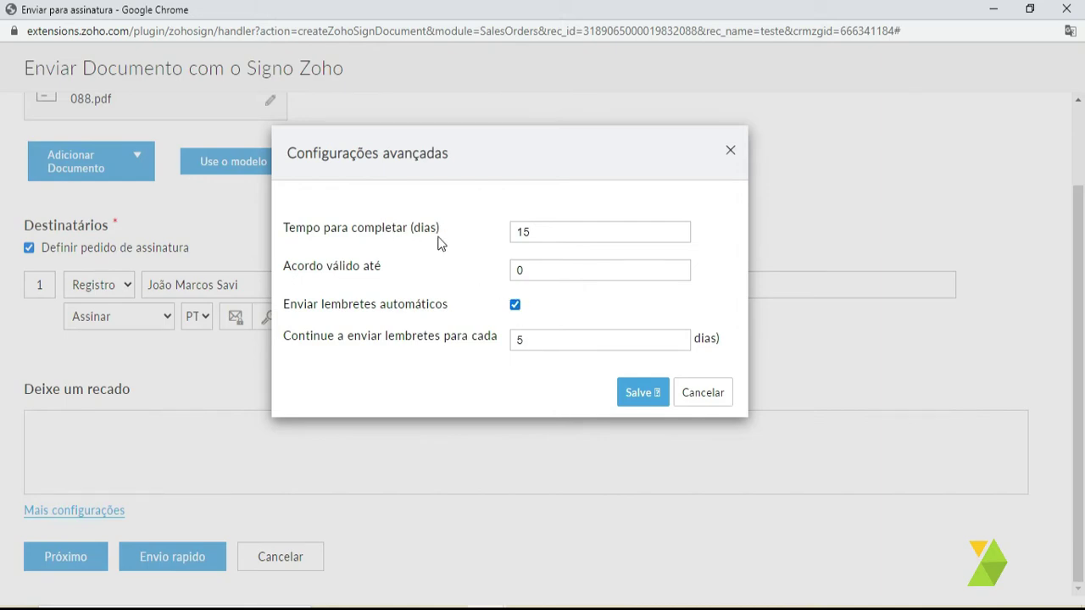
drag(536, 229, 515, 229)
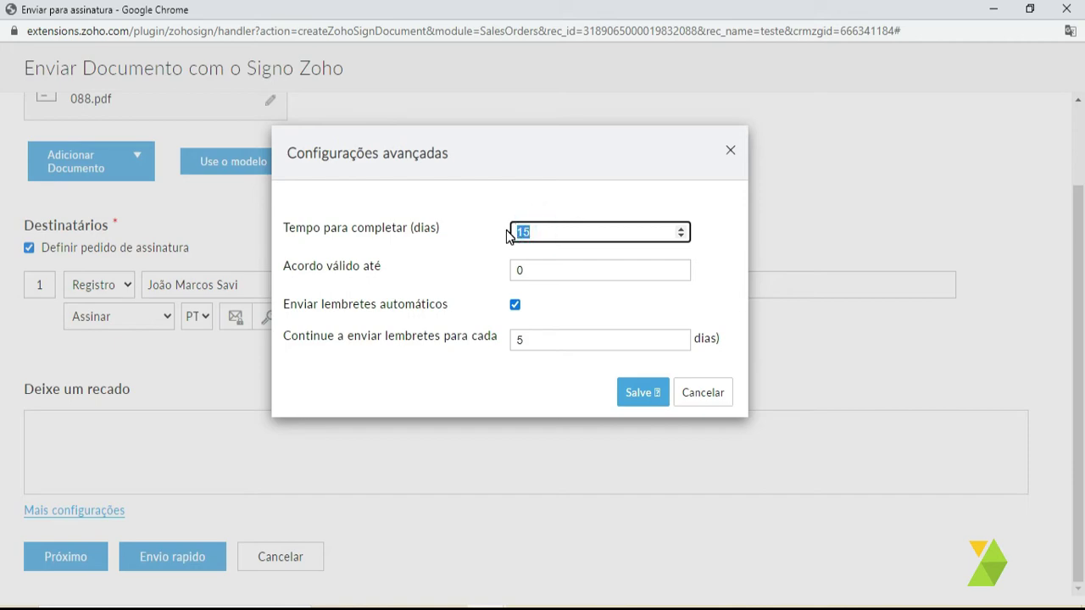
click(538, 232)
double_click(538, 232)
click(554, 269)
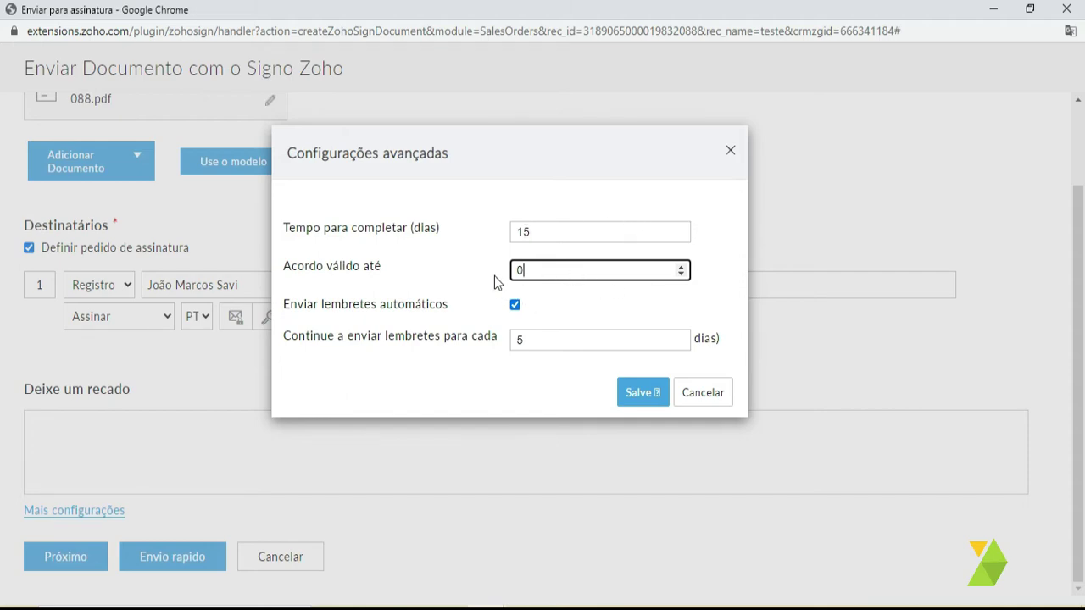
click(390, 269)
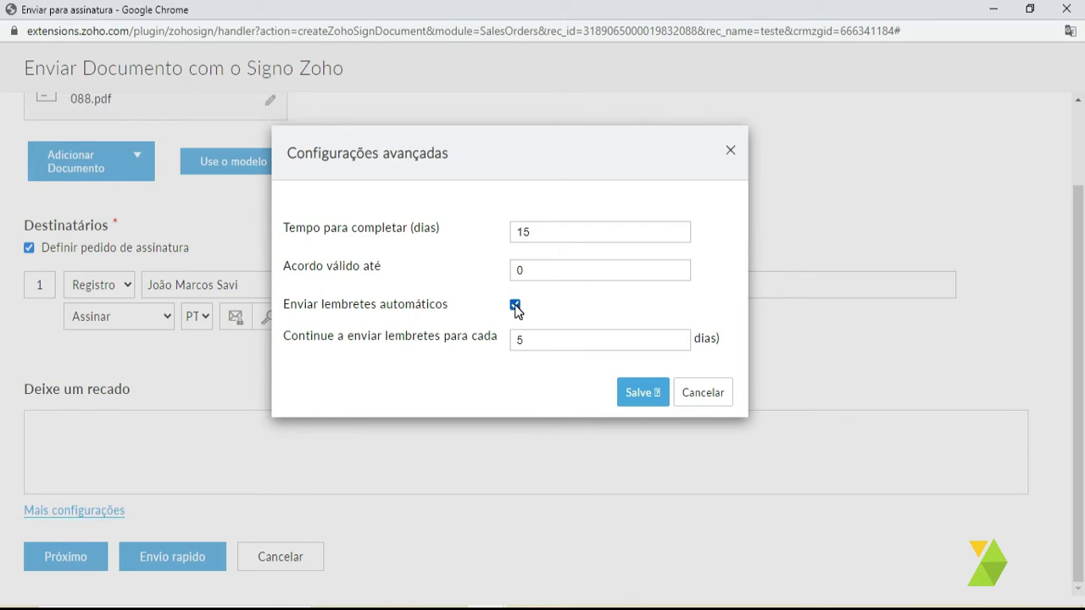
click(523, 339)
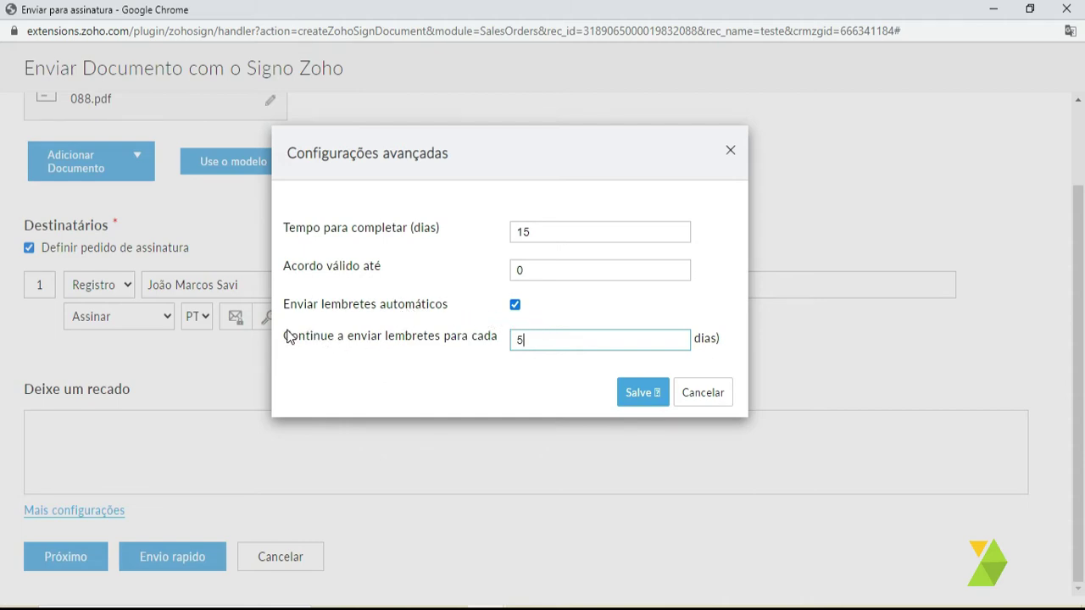
drag(286, 336, 479, 339)
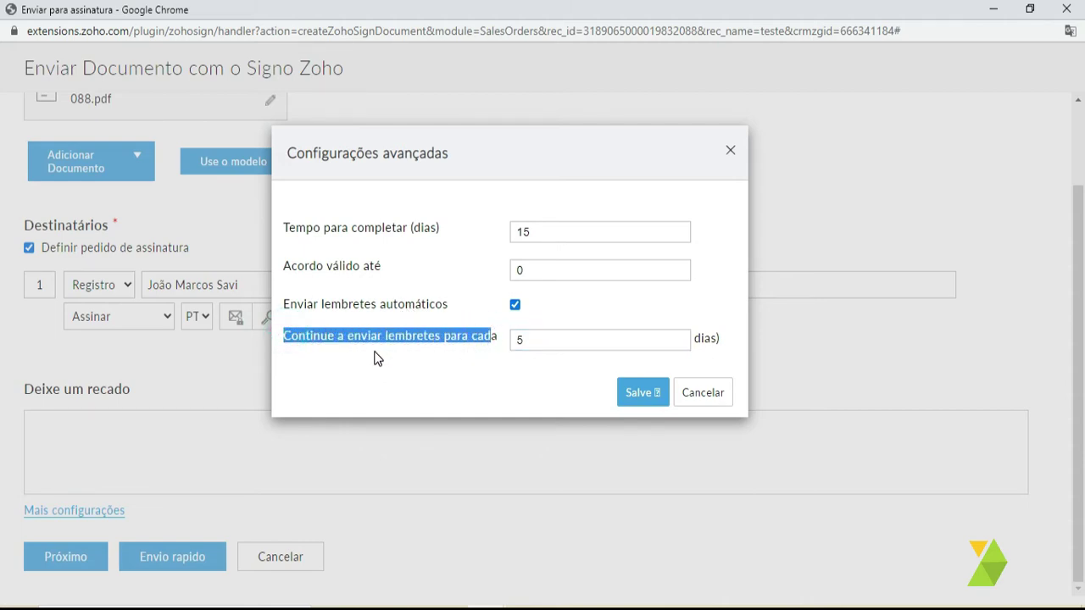
click(545, 342)
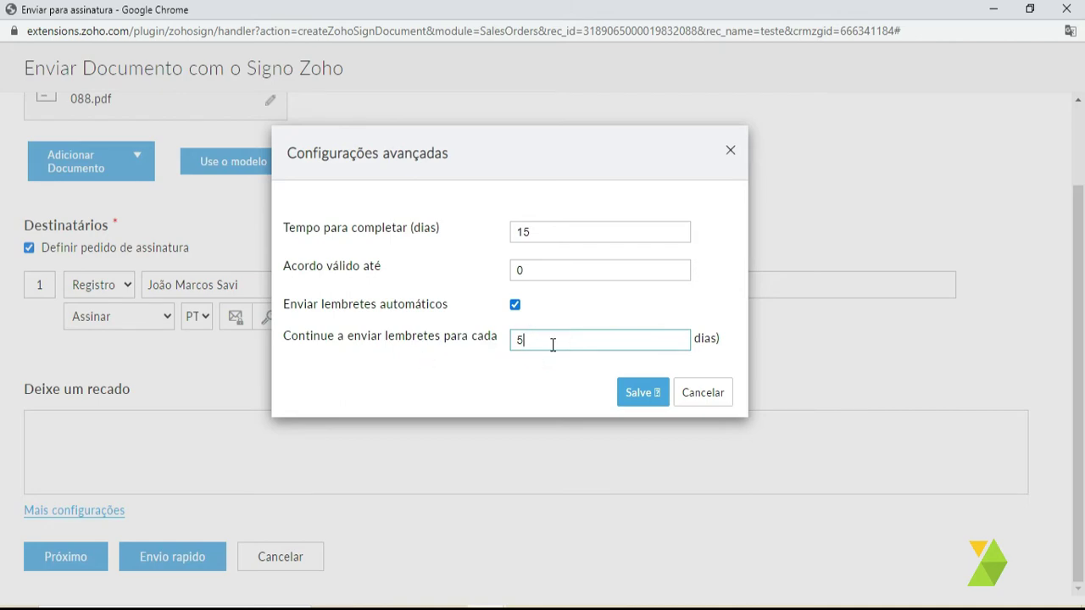
double_click(520, 342)
click(529, 342)
- Close the advanced settings without saving and review the SalesOrder document name
click(709, 405)
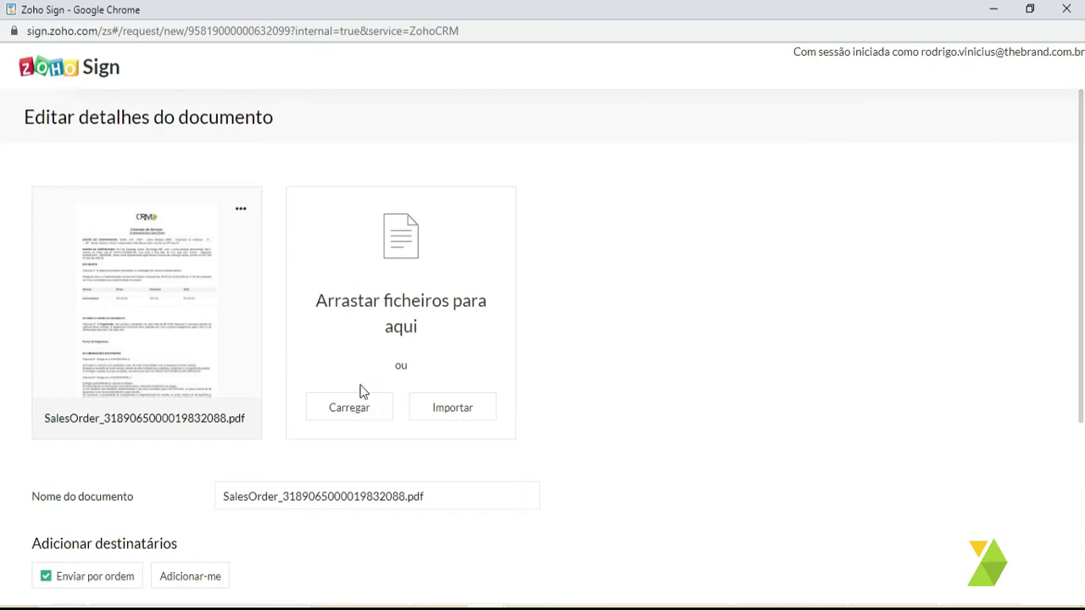
scroll(372, 405, down, 1)
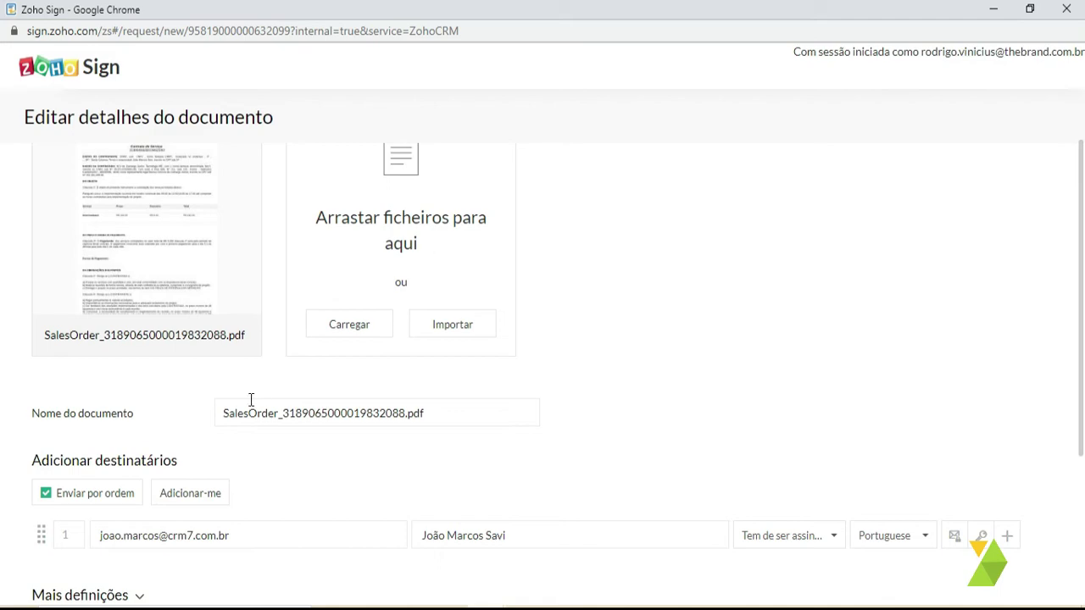
drag(223, 411, 254, 395)
click(427, 412)
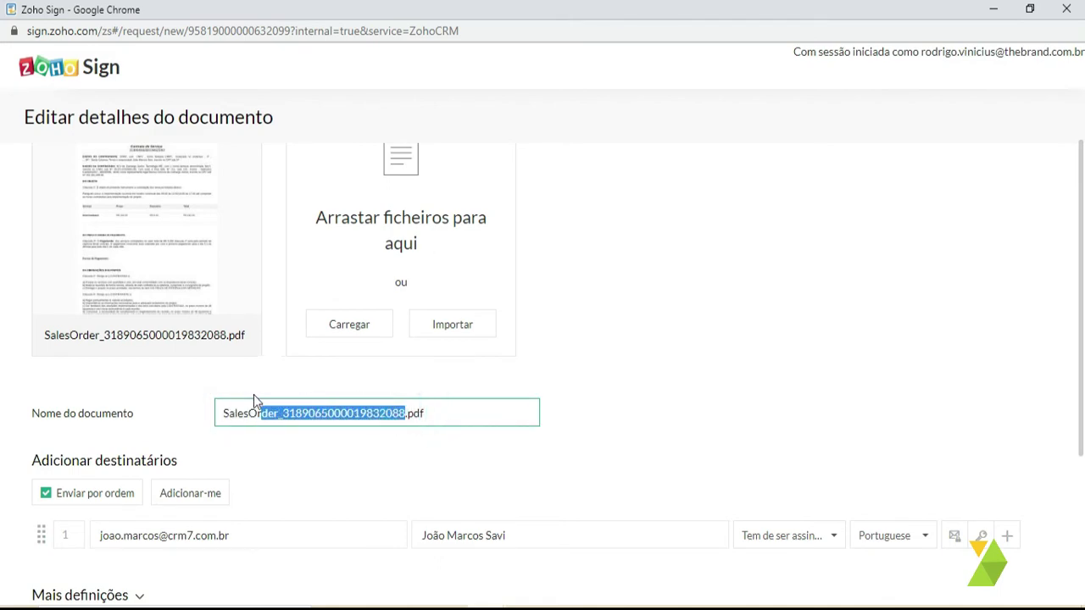
click(290, 444)
scroll(263, 447, up, 1)
scroll(263, 447, down, 2)
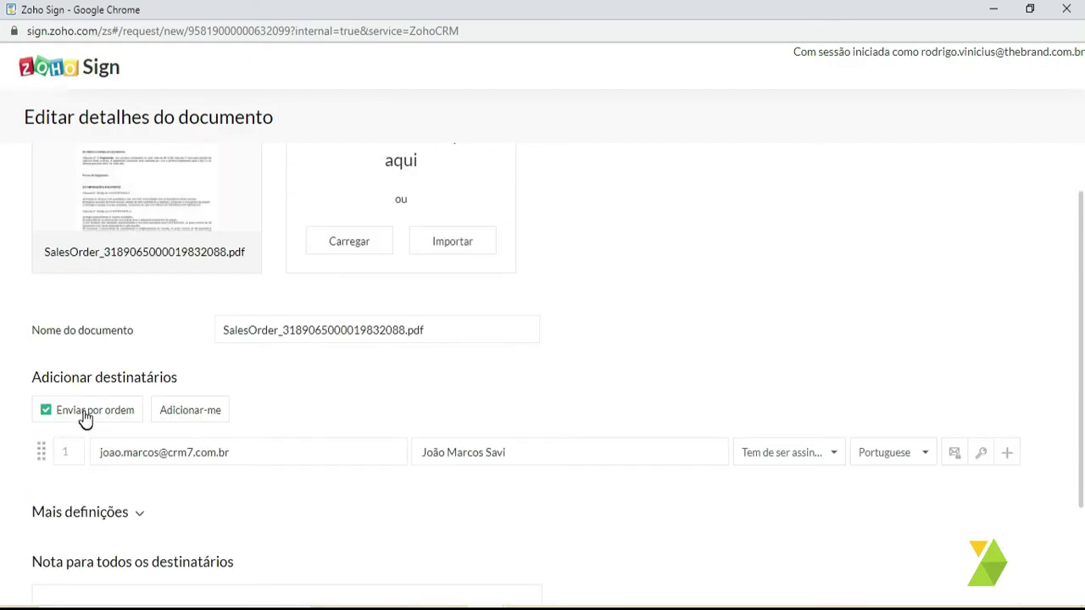
scroll(155, 380, down, 1)
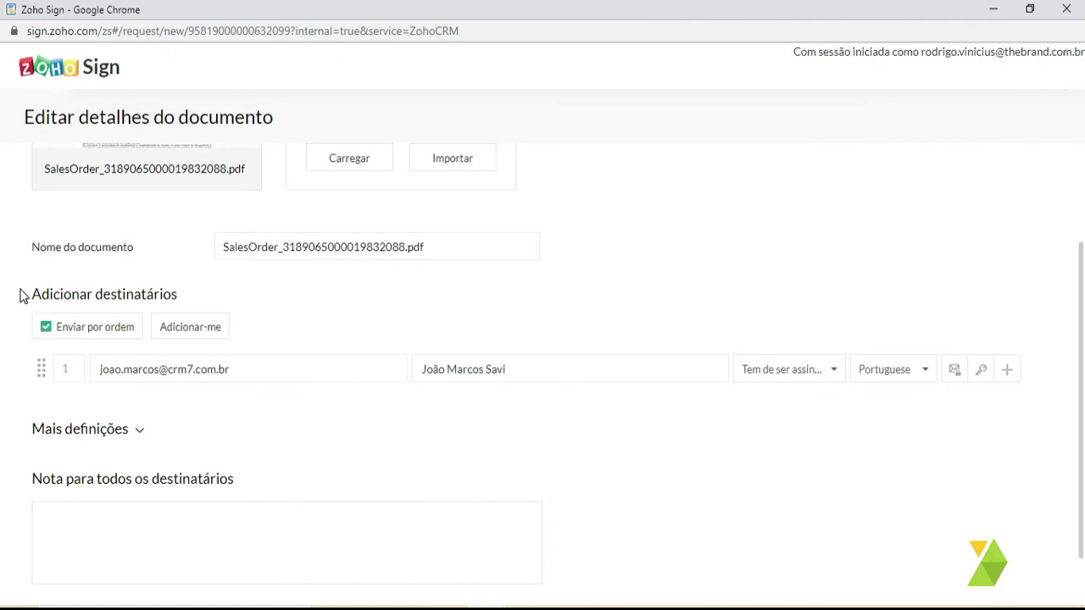
- Check the single recipient's details, then expand and collapse the Mais definições options
drag(22, 296, 203, 420)
click(237, 416)
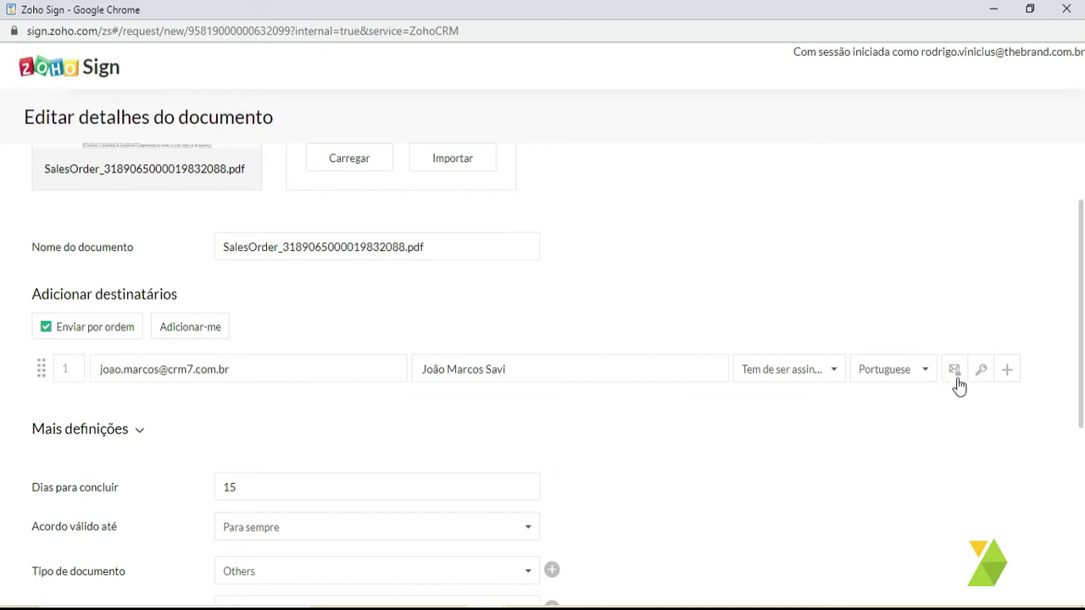
triple_click(138, 429)
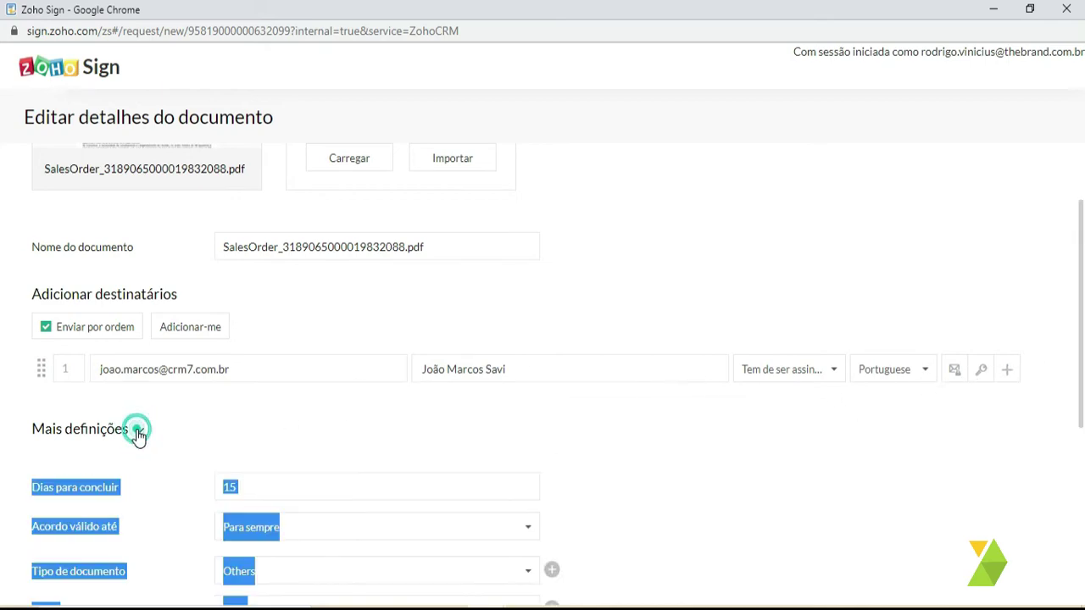
scroll(283, 494, down, 2)
click(192, 327)
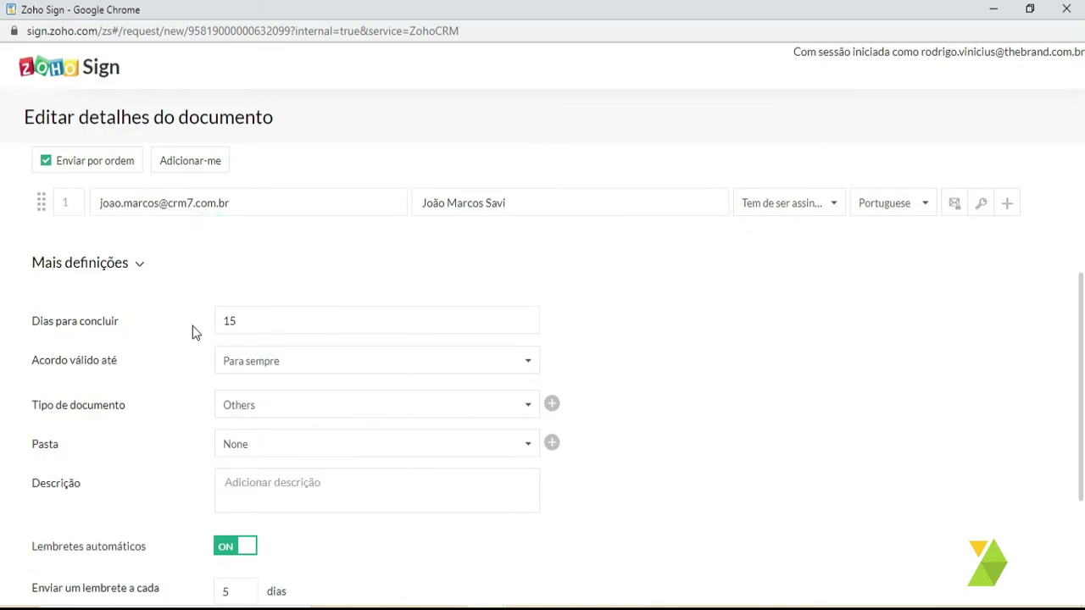
click(137, 263)
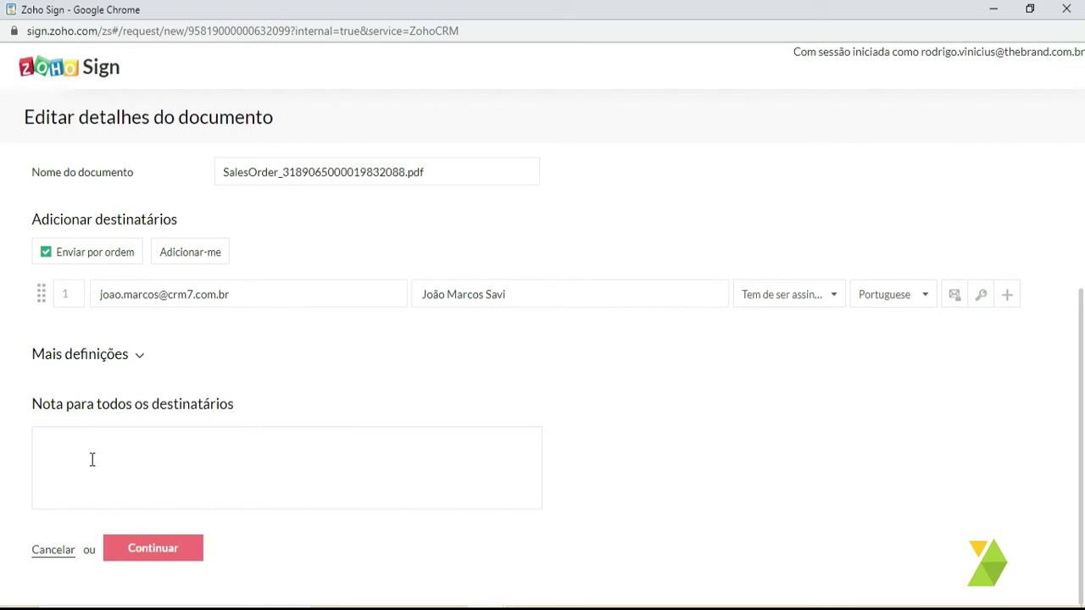
- Leave the Nota para todos os destinatários field focused and empty
drag(36, 406, 251, 405)
click(166, 460)
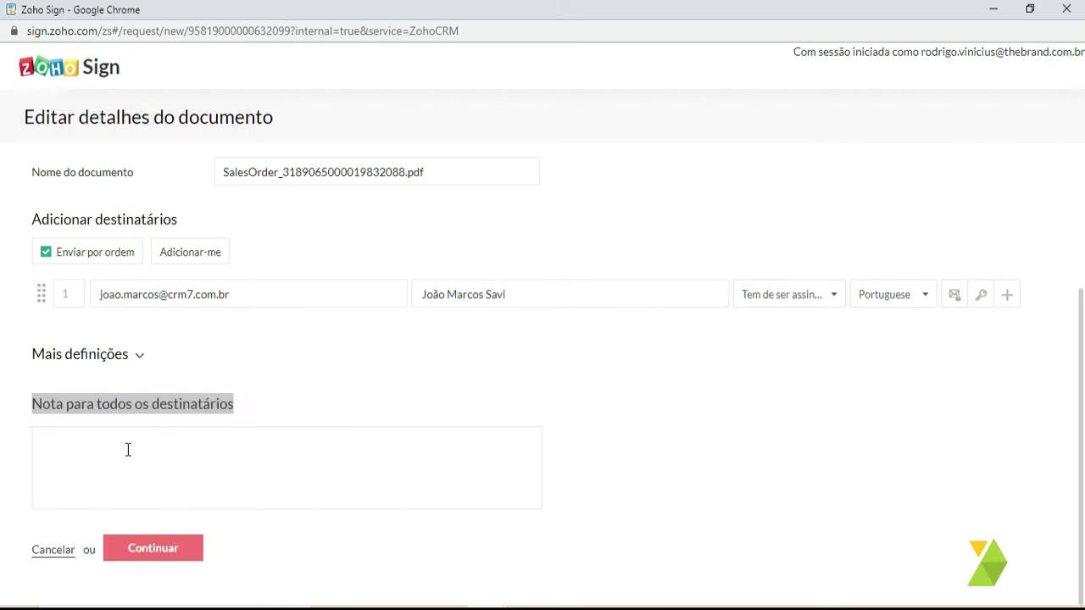
scroll(502, 416, up, 1)
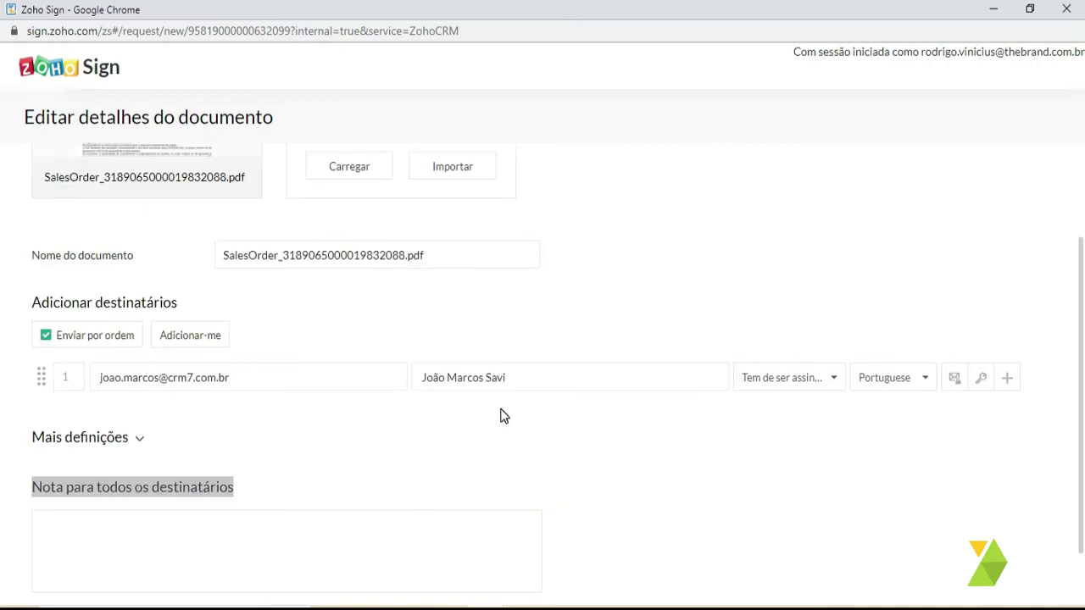
scroll(400, 424, down, 1)
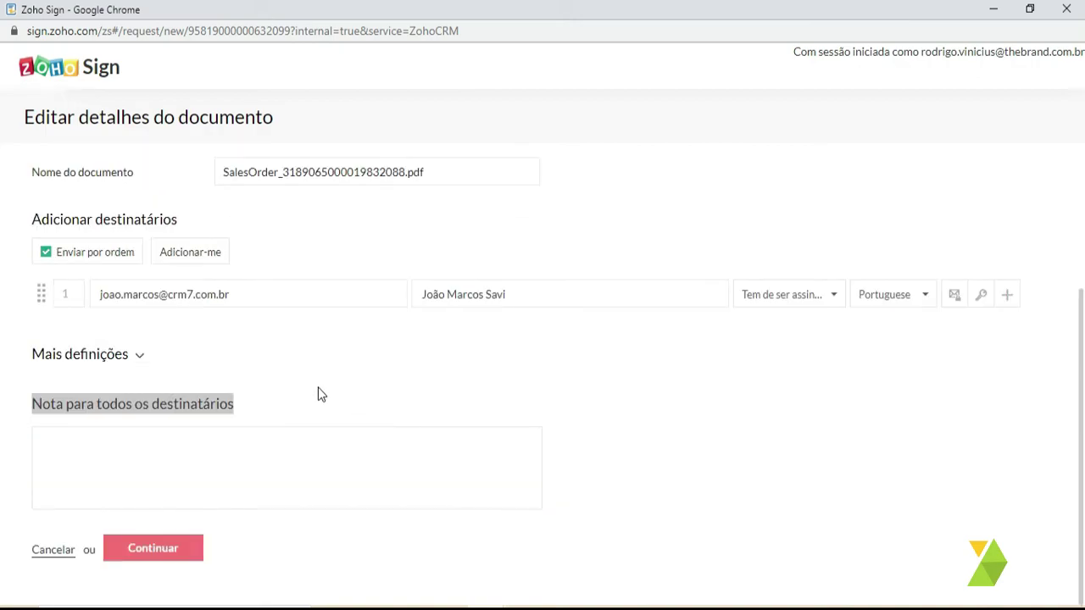
- Continue to field placement and jump to the signature area on page 4 of the SalesOrder PDF
click(185, 552)
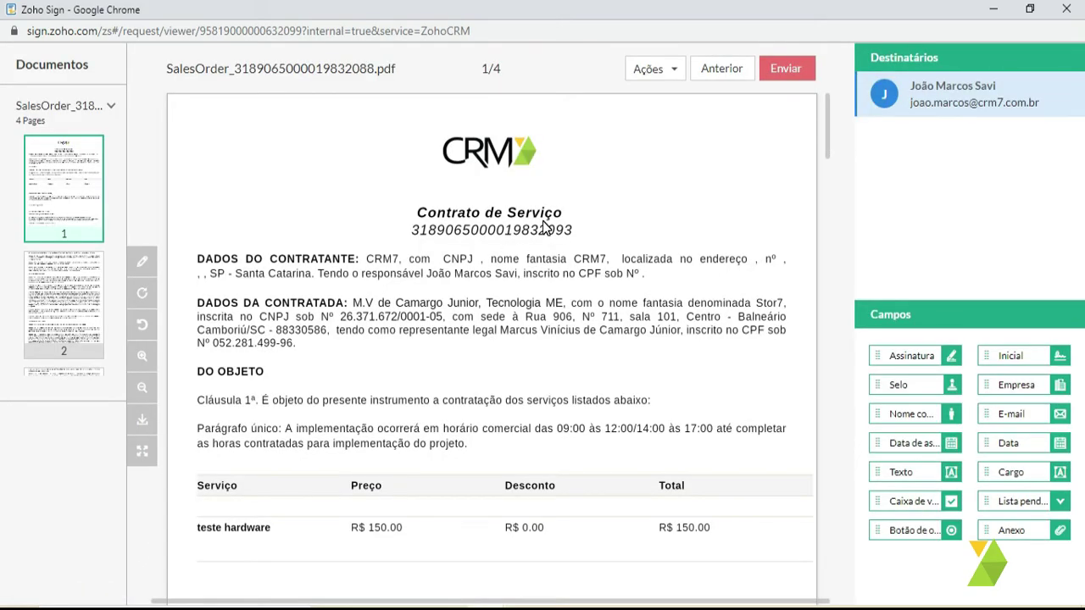
scroll(584, 353, down, 4)
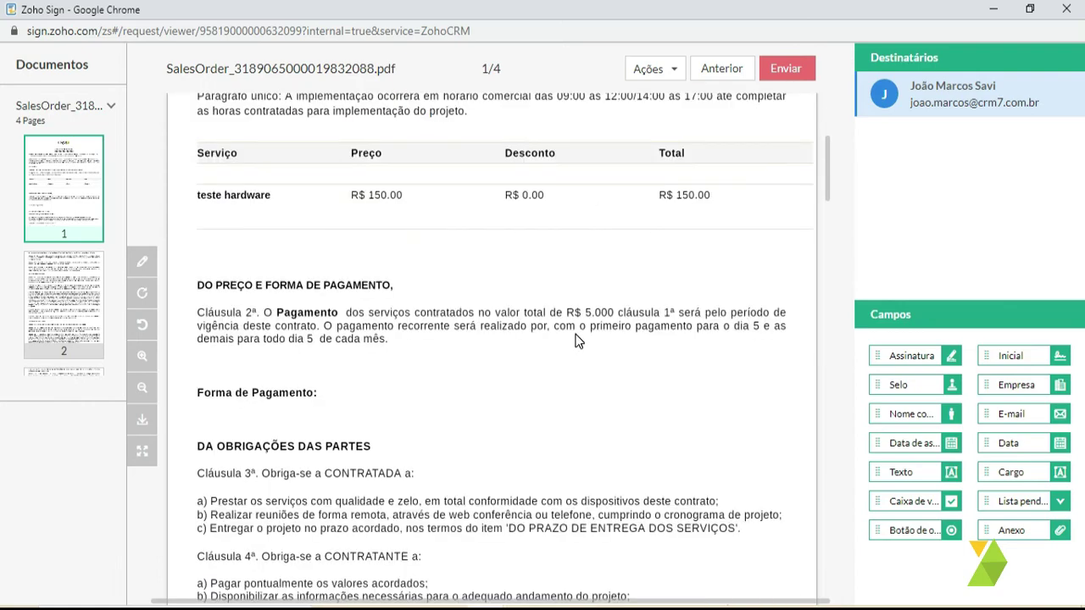
scroll(575, 340, down, 3)
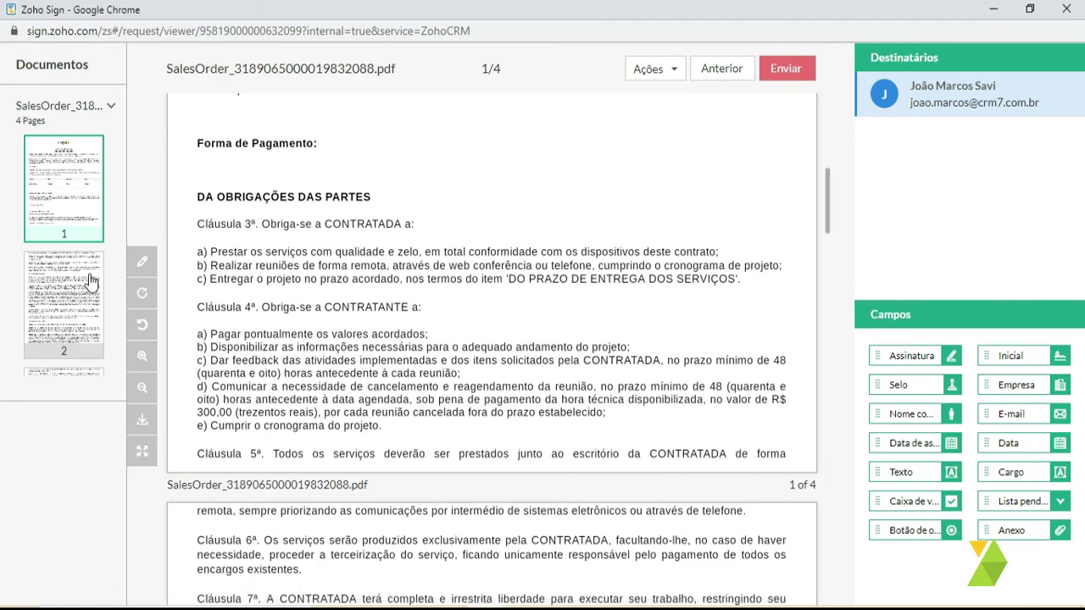
scroll(66, 309, down, 3)
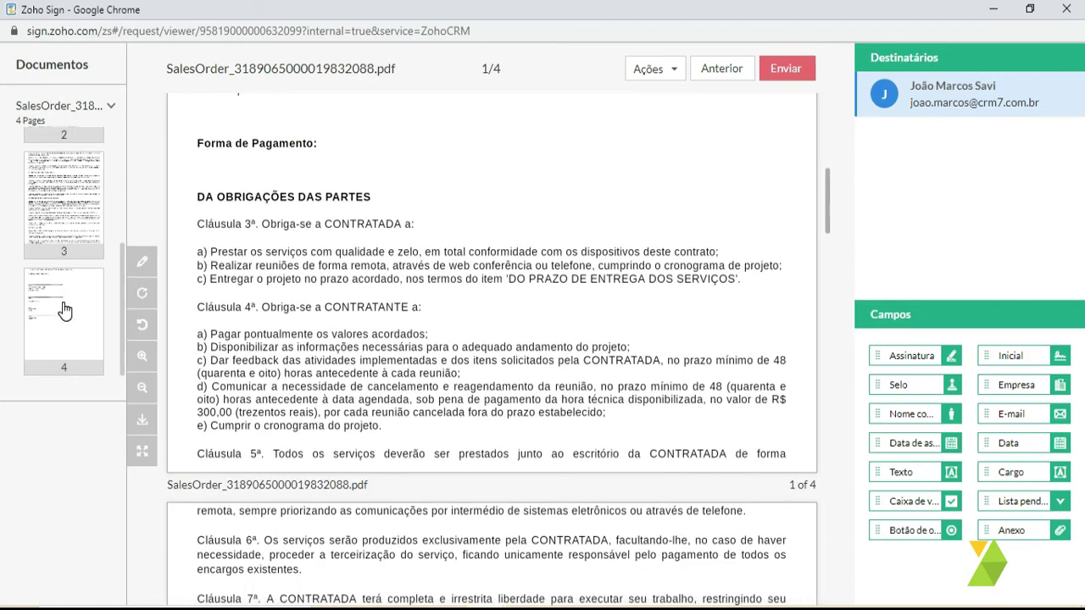
click(64, 310)
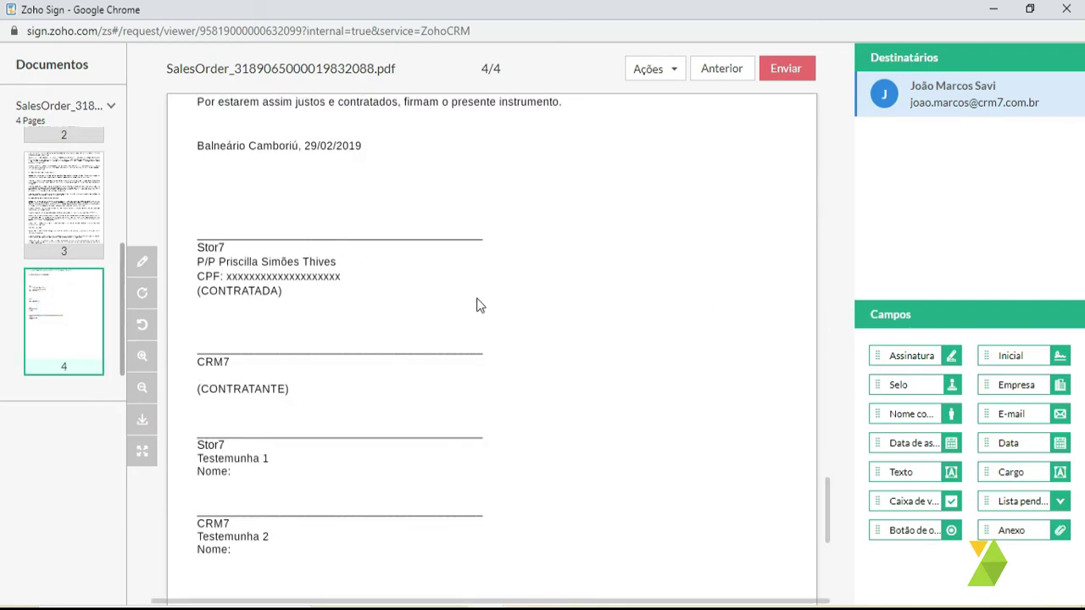
click(61, 298)
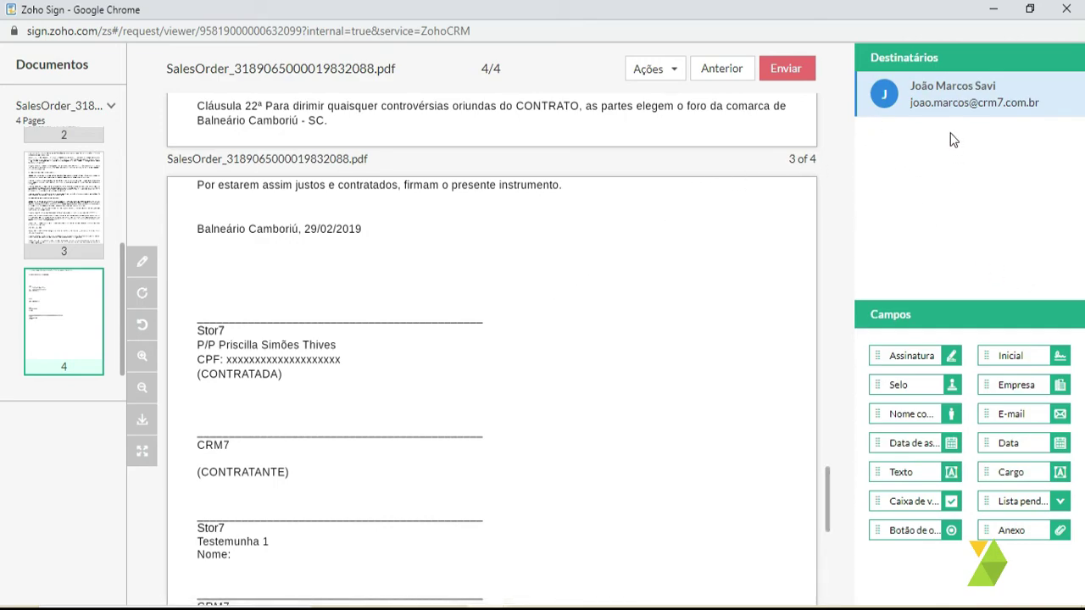
click(923, 79)
- For the selected recipient, place Assinatura, Empresa and Data fields side by side above the CRM7 line
click(936, 165)
click(937, 94)
drag(918, 356, 247, 410)
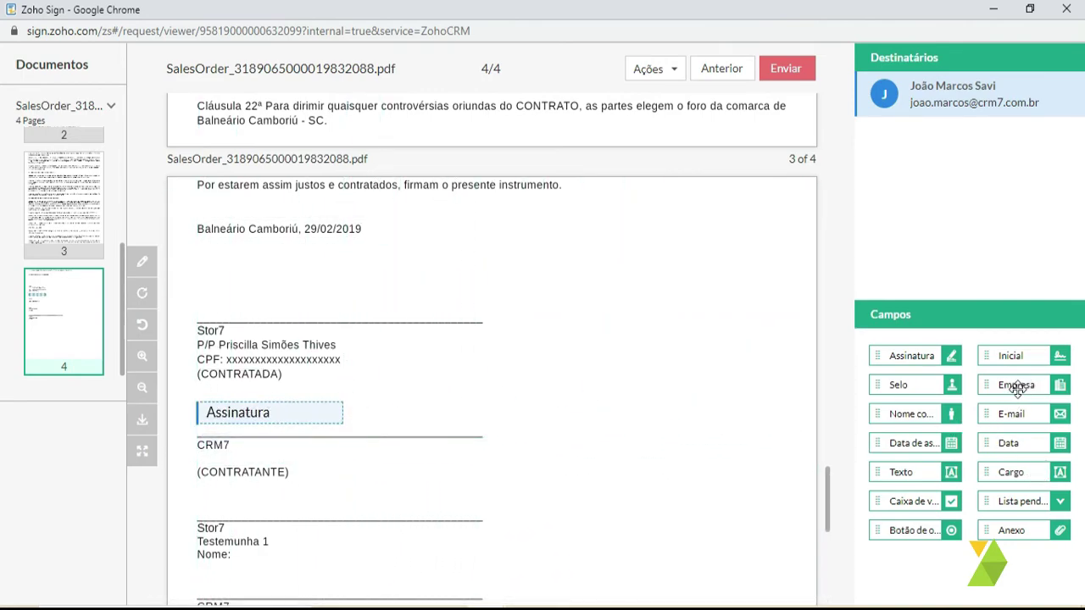
drag(1017, 382, 432, 422)
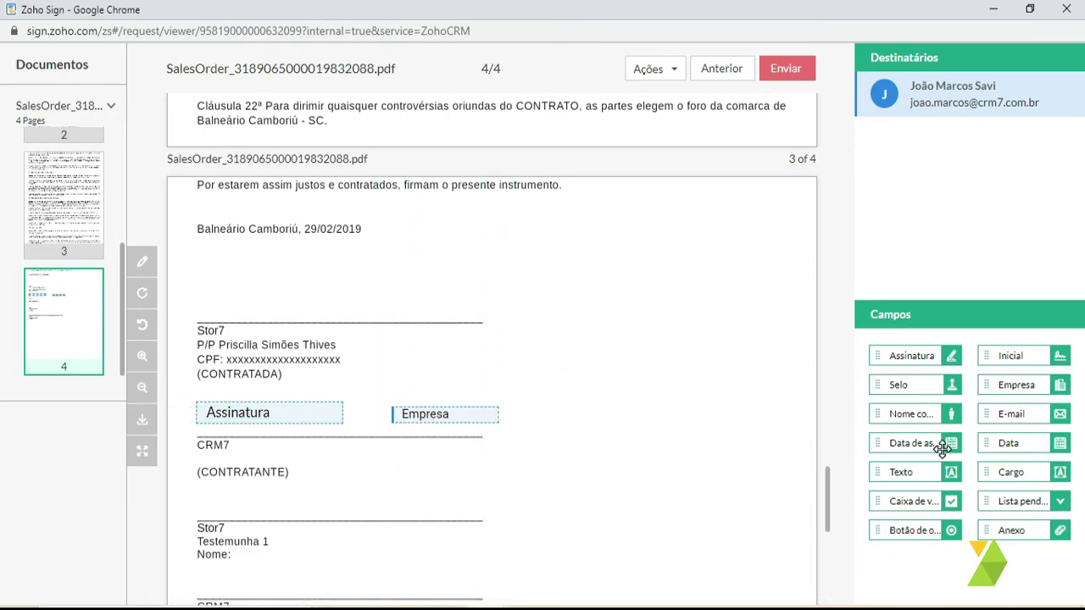
drag(1007, 443, 599, 418)
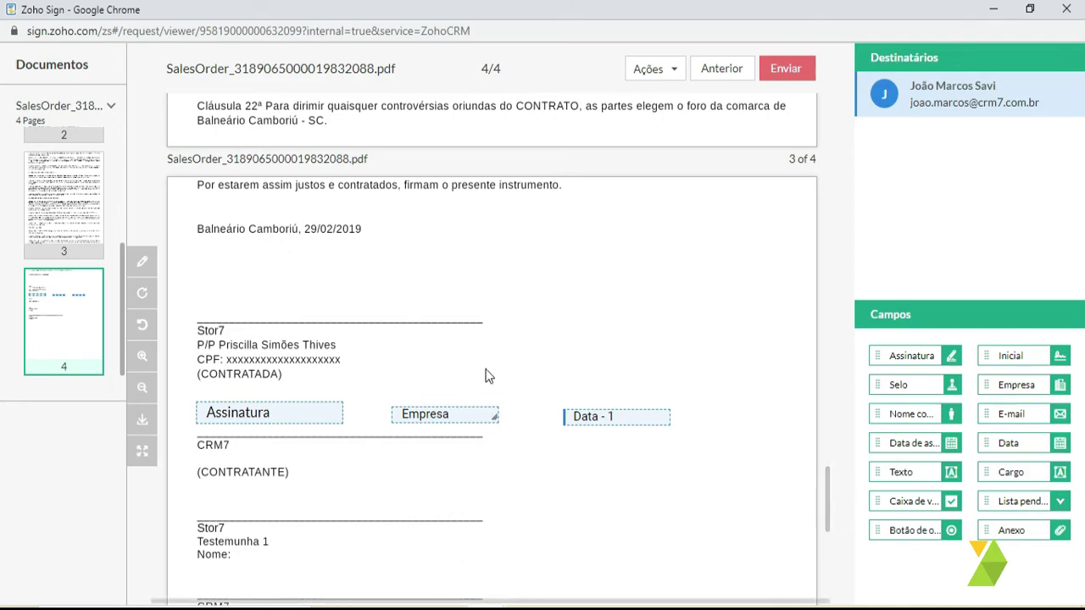
click(922, 149)
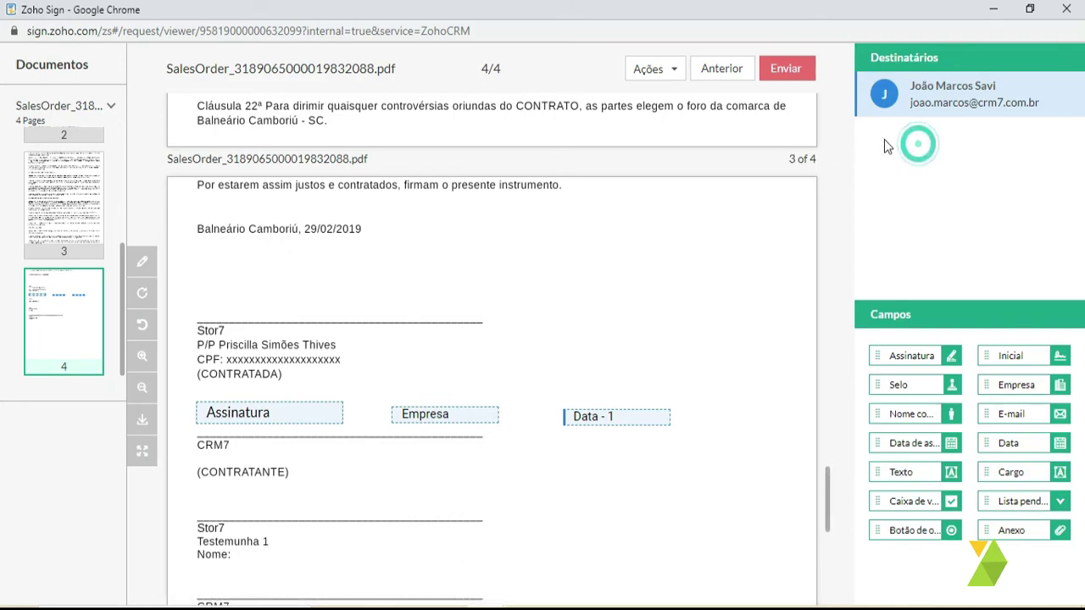
click(904, 139)
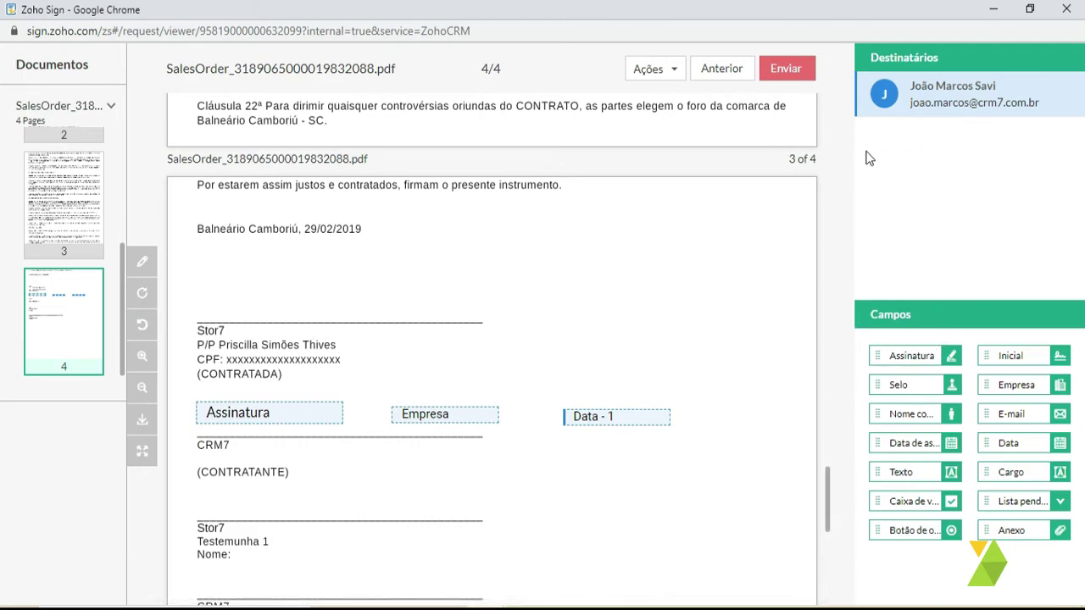
scroll(625, 252, down, 4)
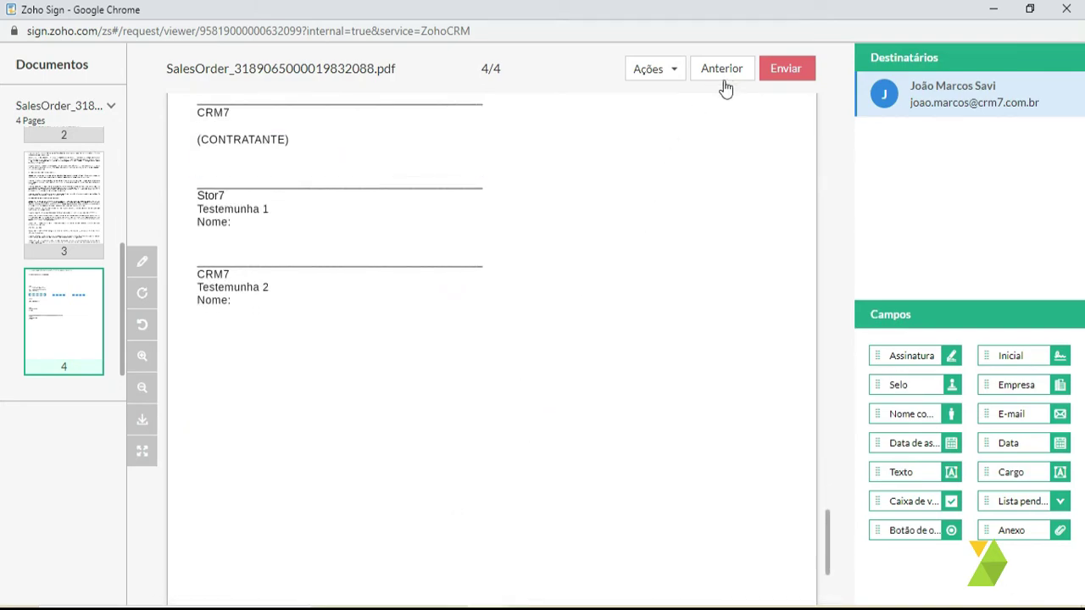
scroll(725, 221, up, 3)
scroll(738, 170, up, 3)
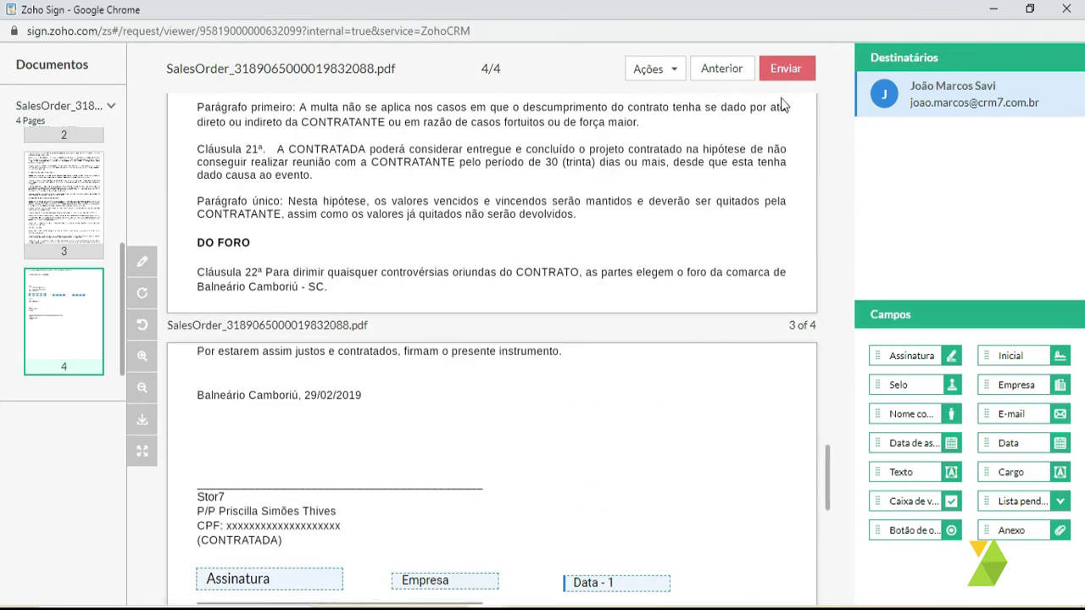
scroll(640, 315, up, 5)
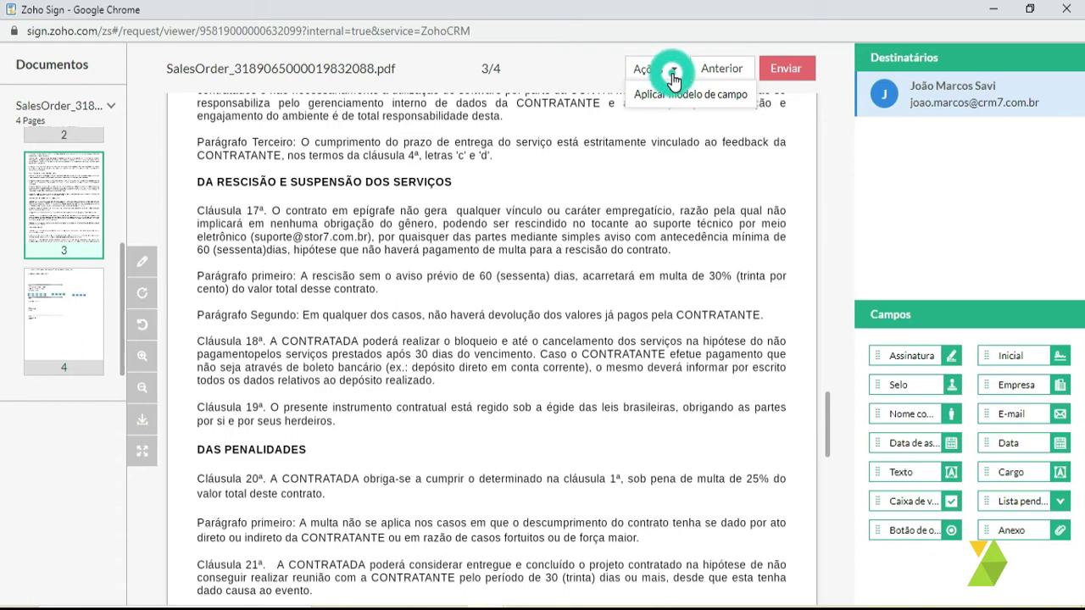
- Send the SalesOrder contract with its three fields for signature and dismiss the success message
click(786, 69)
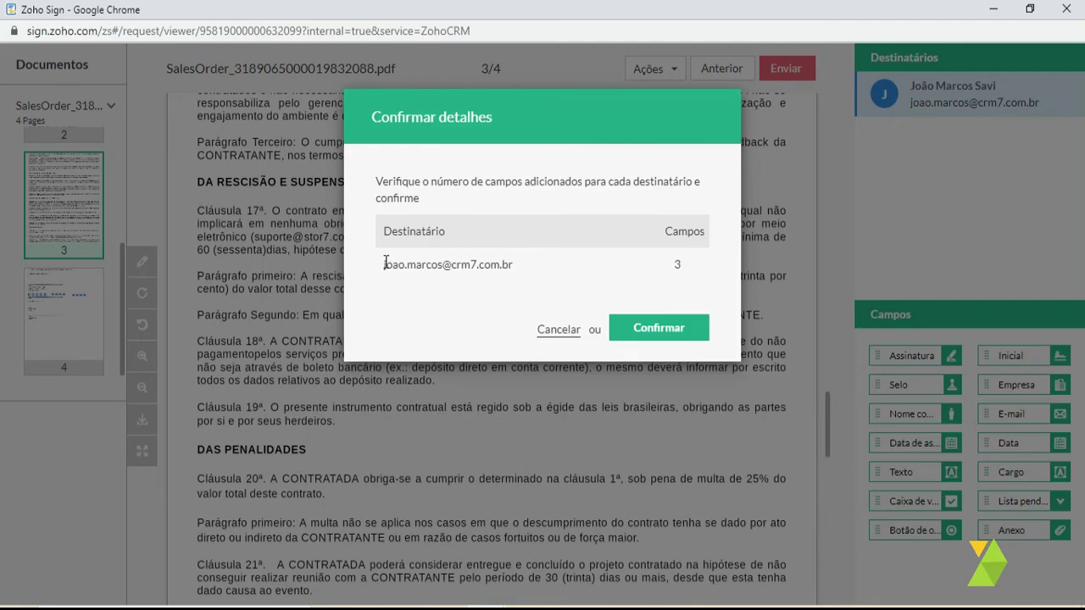
drag(385, 263, 442, 265)
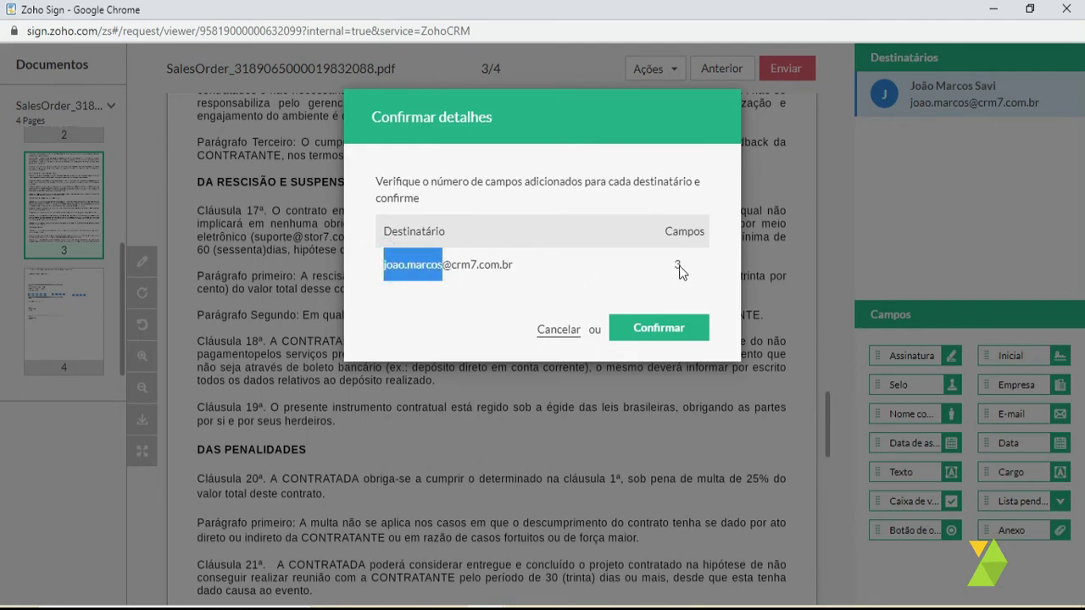
click(661, 333)
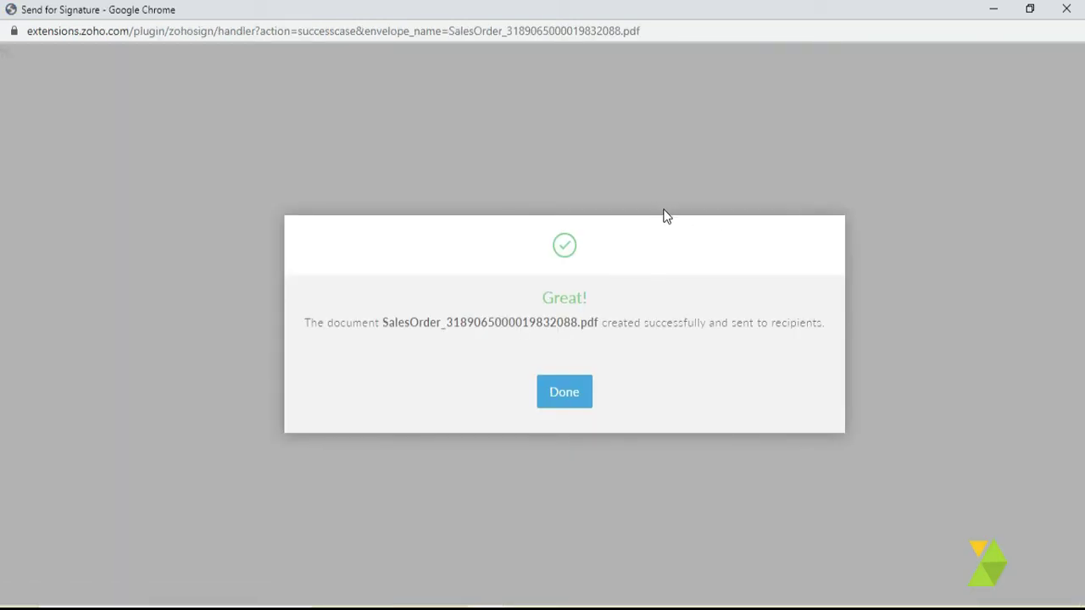
click(559, 392)
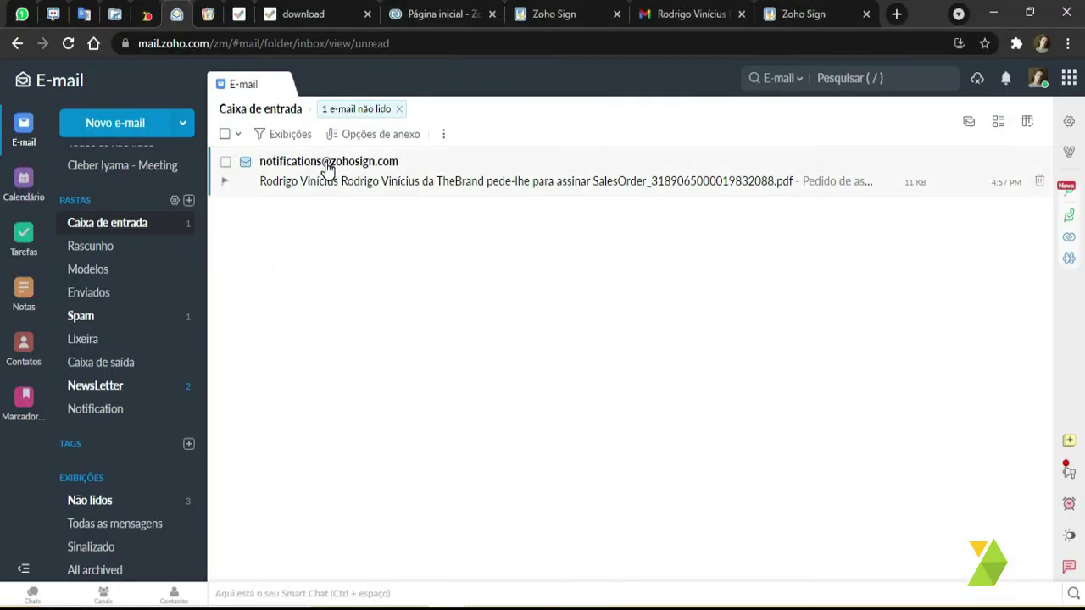
click(326, 164)
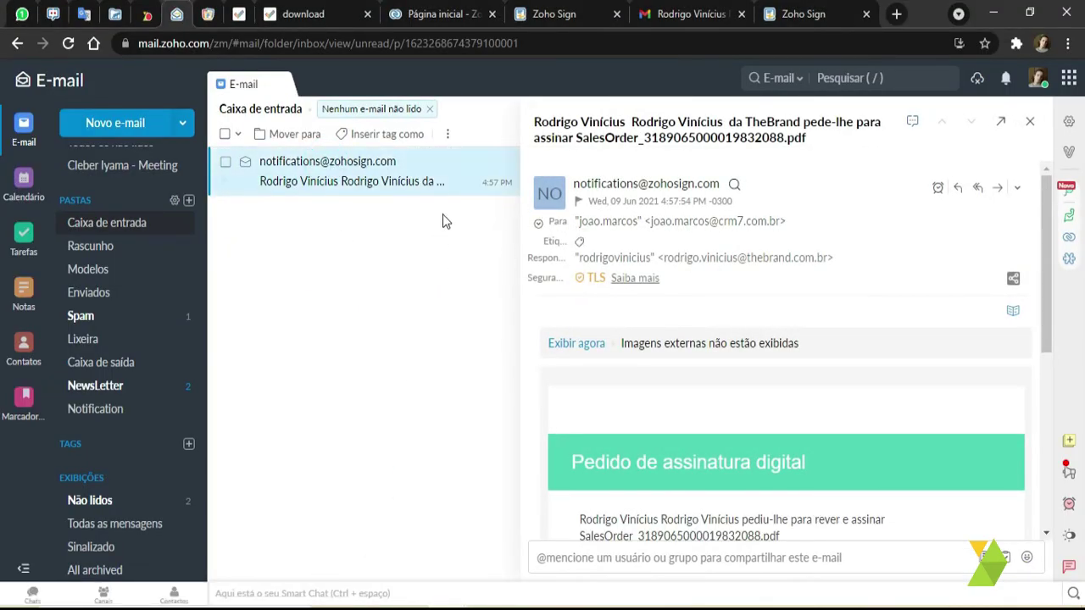
- From the Zoho Sign notification e-mail, launch Começar a assinar for the sales-order contract
scroll(659, 464, down, 4)
scroll(746, 386, up, 1)
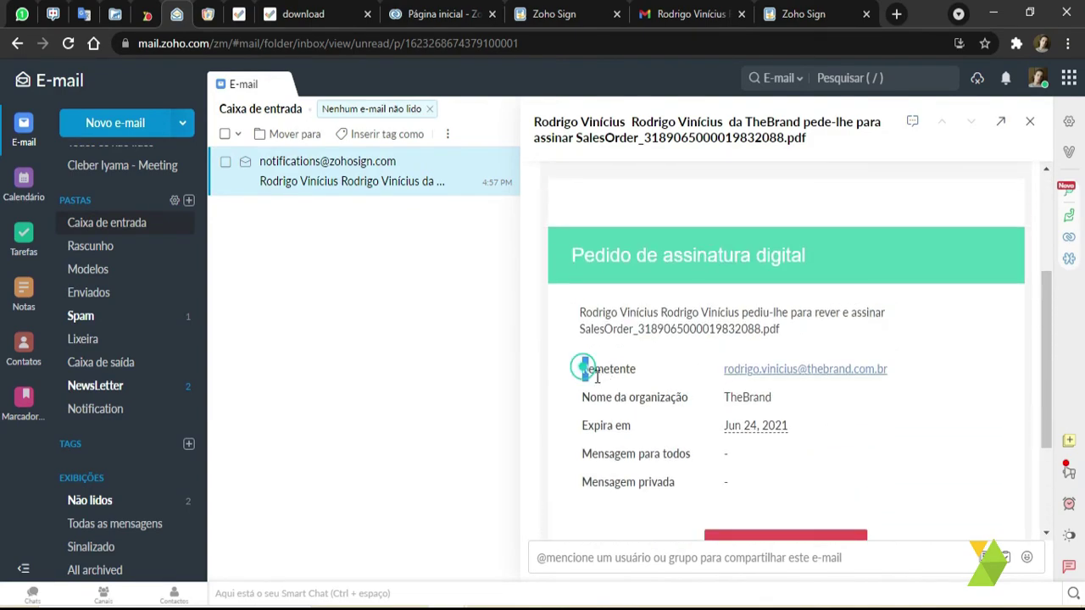
drag(582, 368, 638, 425)
click(637, 425)
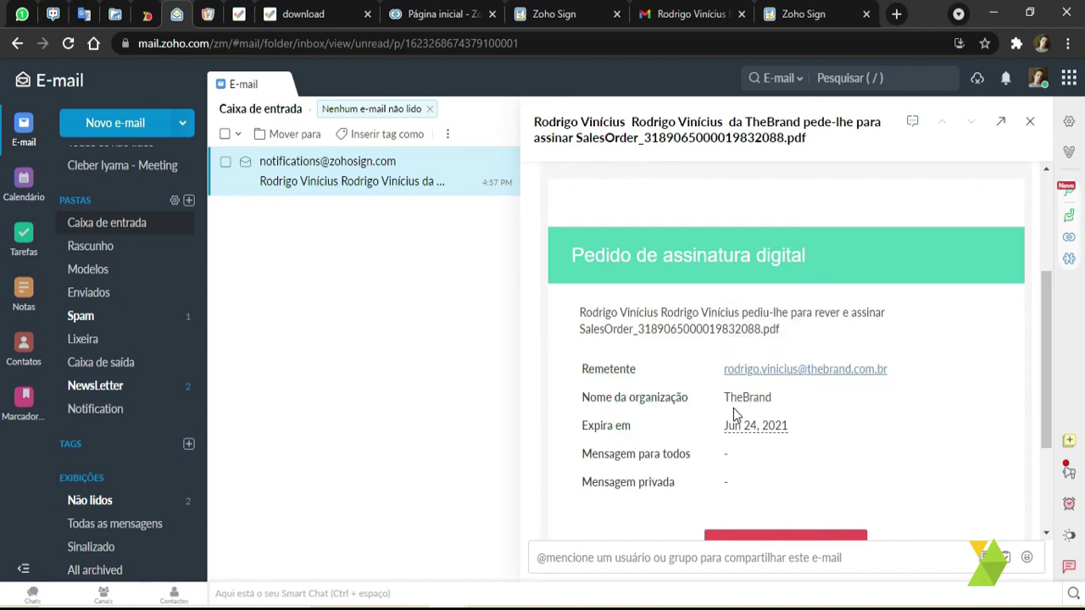
scroll(736, 414, down, 2)
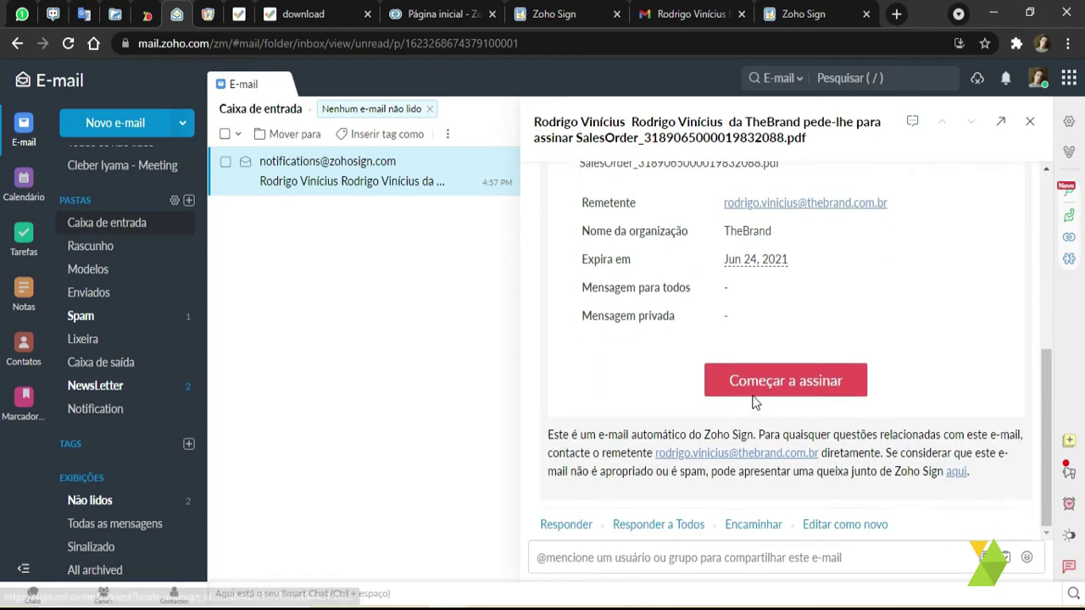
click(789, 371)
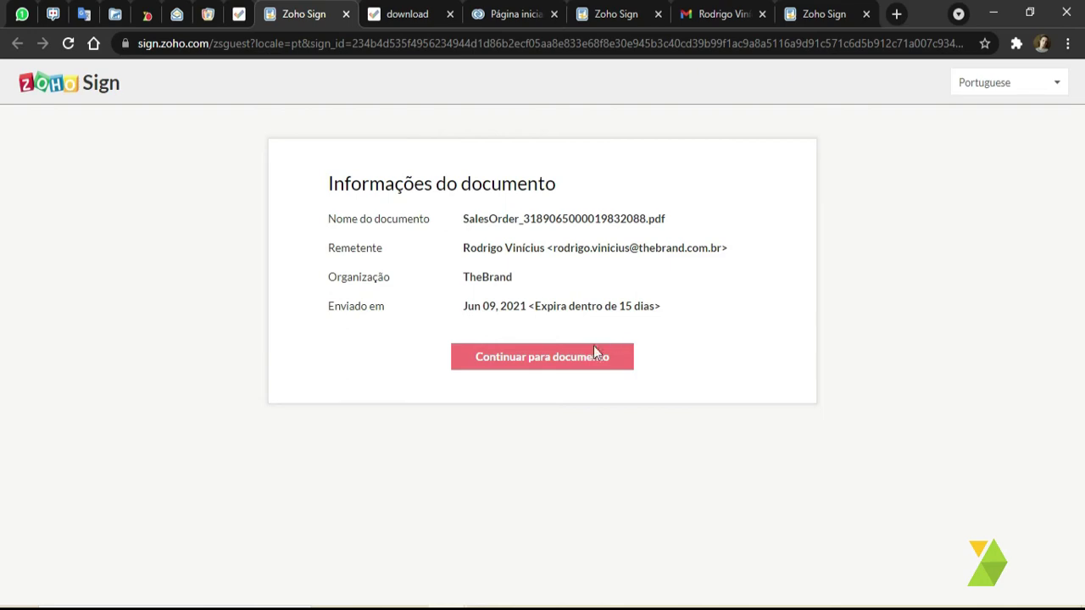
- Accept electronic records consent and reach the contract's three empty signer fields
click(533, 358)
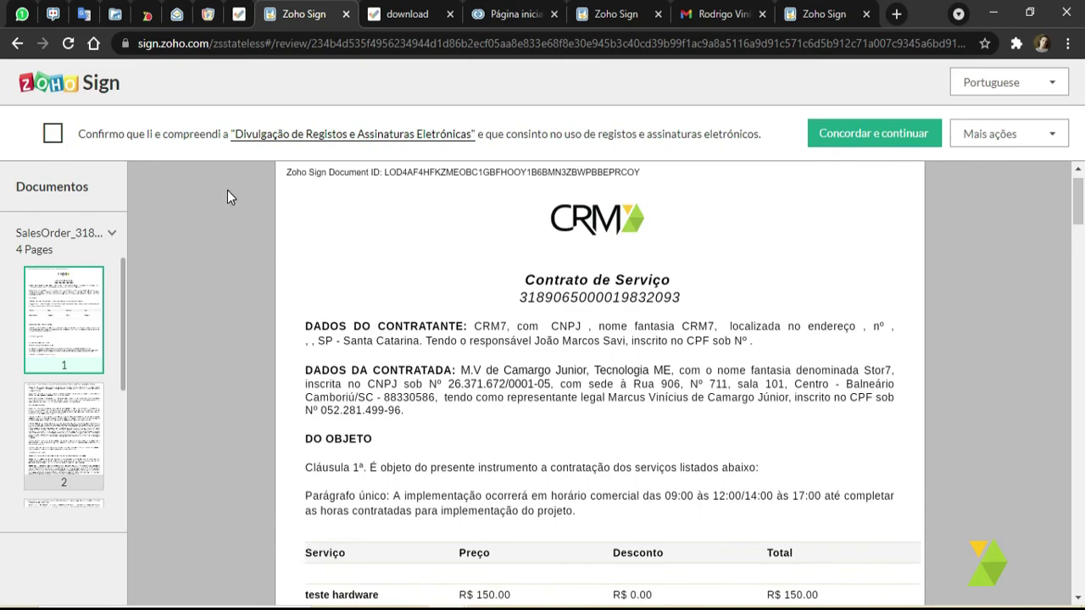
click(53, 137)
click(897, 138)
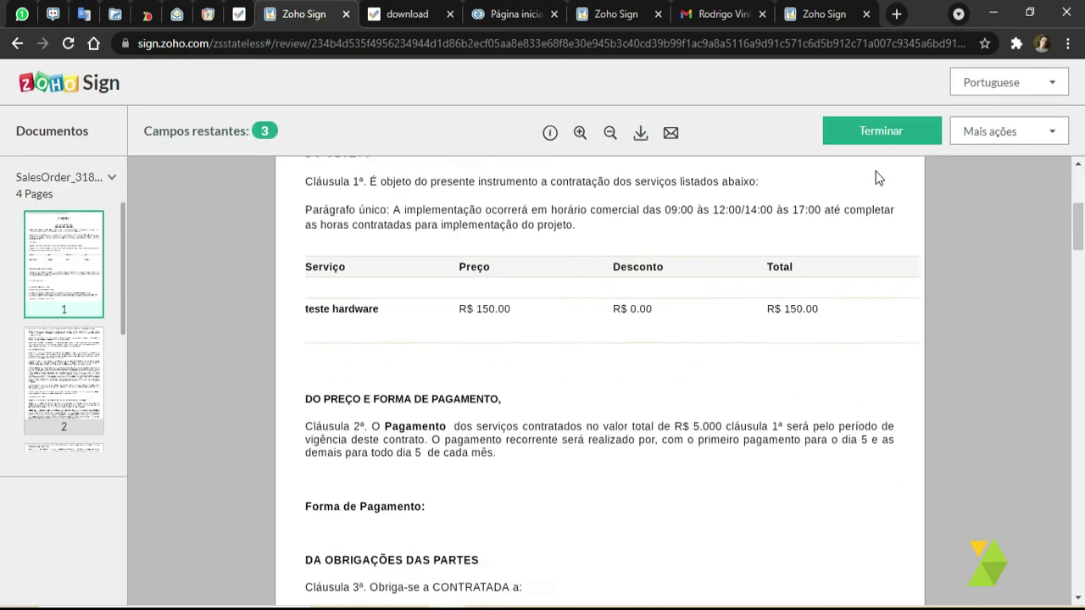
scroll(813, 254, up, 1)
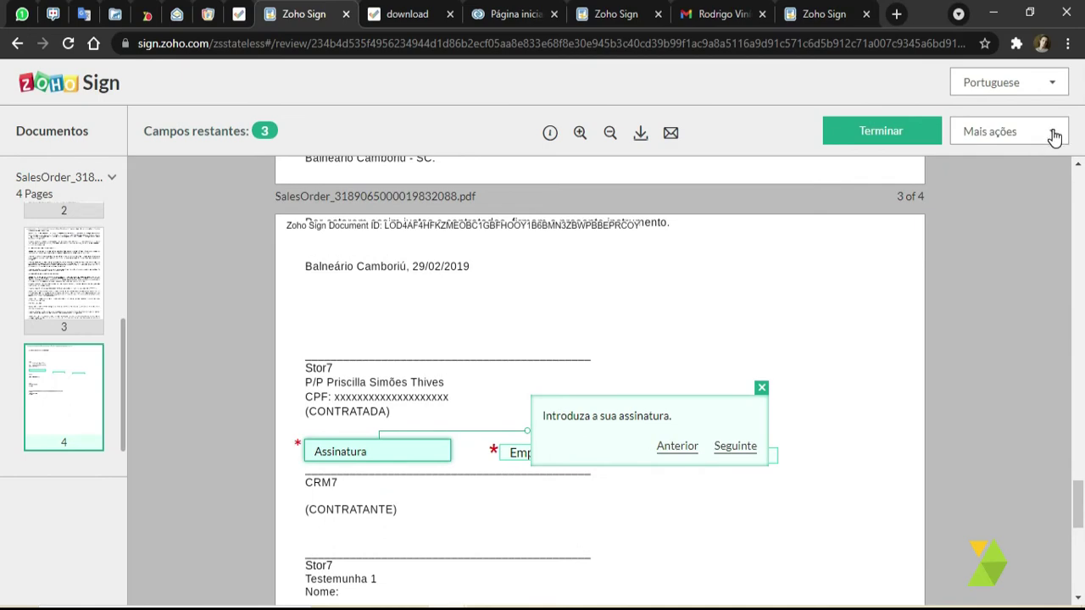
click(1054, 133)
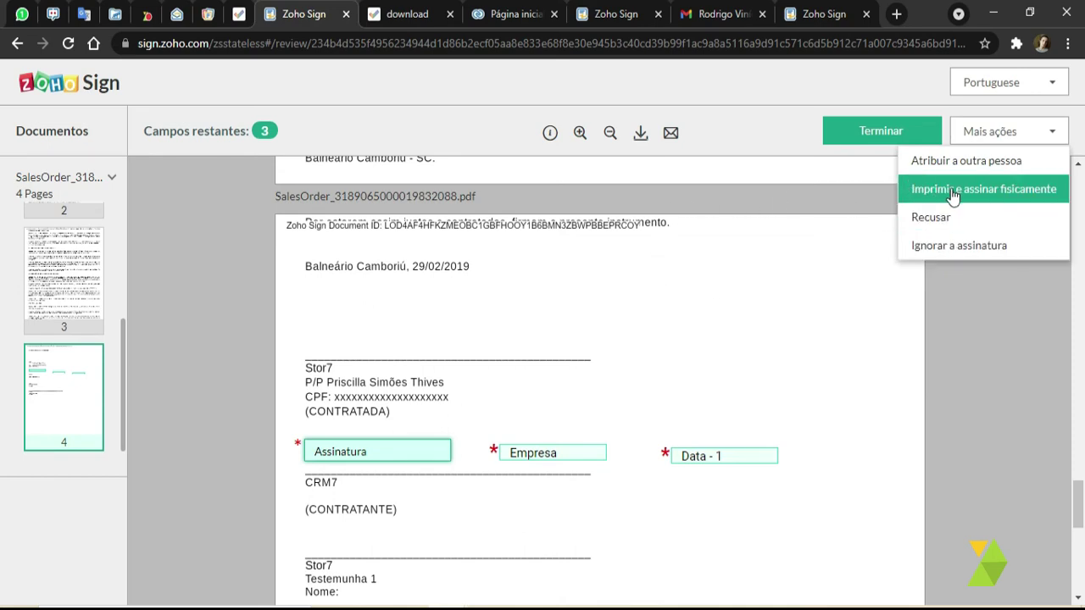
click(733, 310)
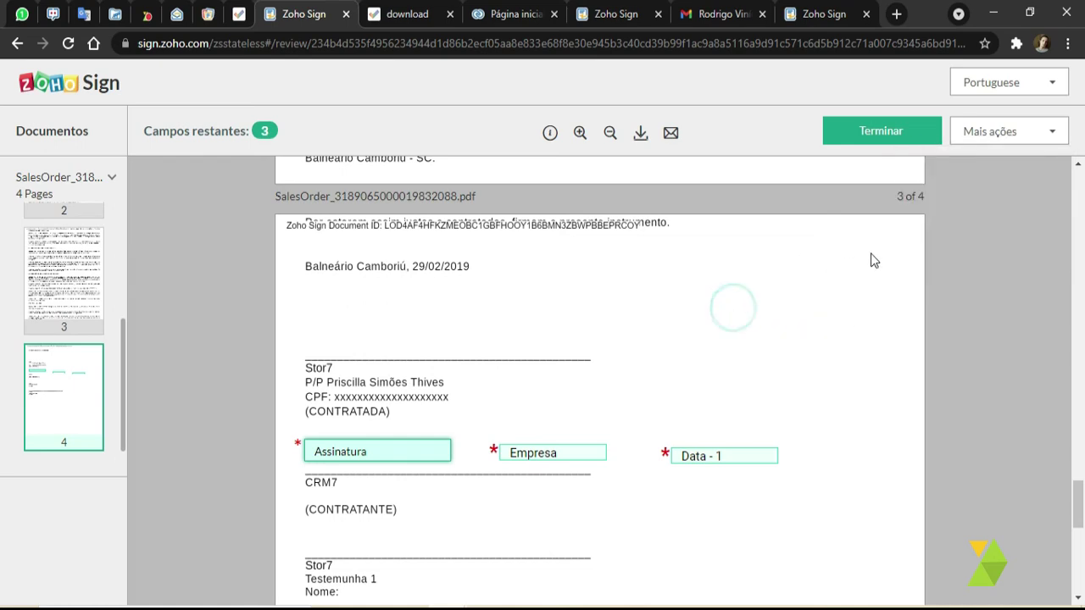
- Sign the Assinatura field with the third TIPO cursive style after checking the DESENHAR and CARREGAR tabs
click(381, 453)
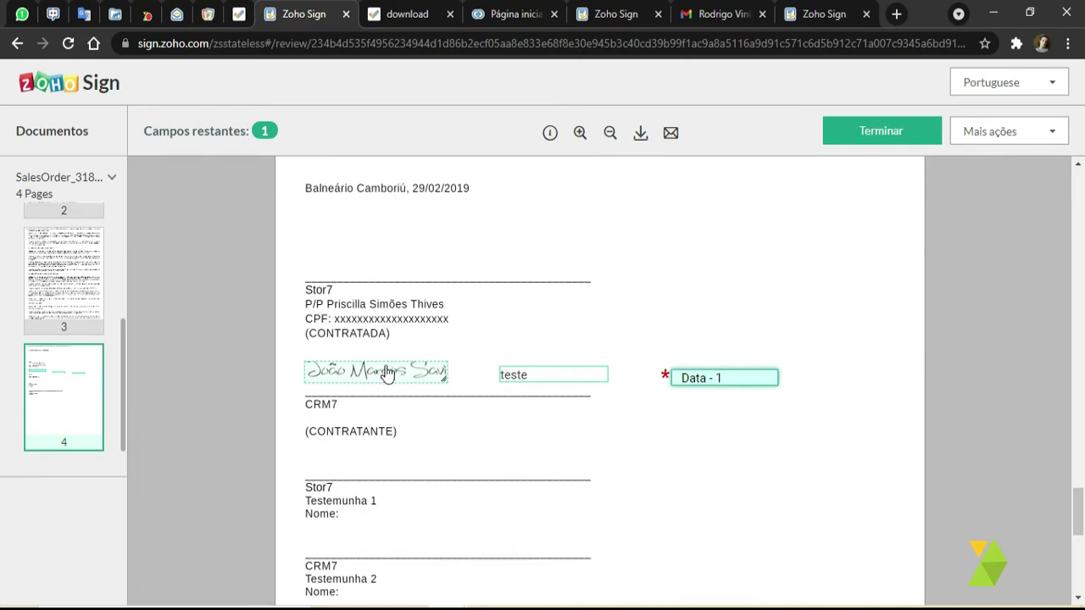
click(325, 372)
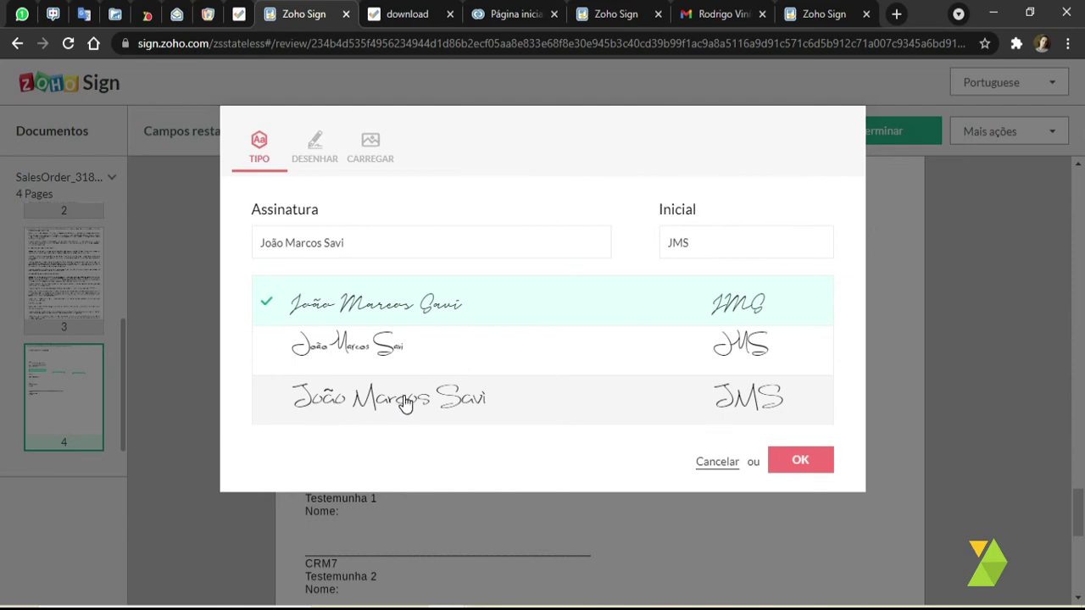
click(339, 345)
click(352, 303)
click(373, 402)
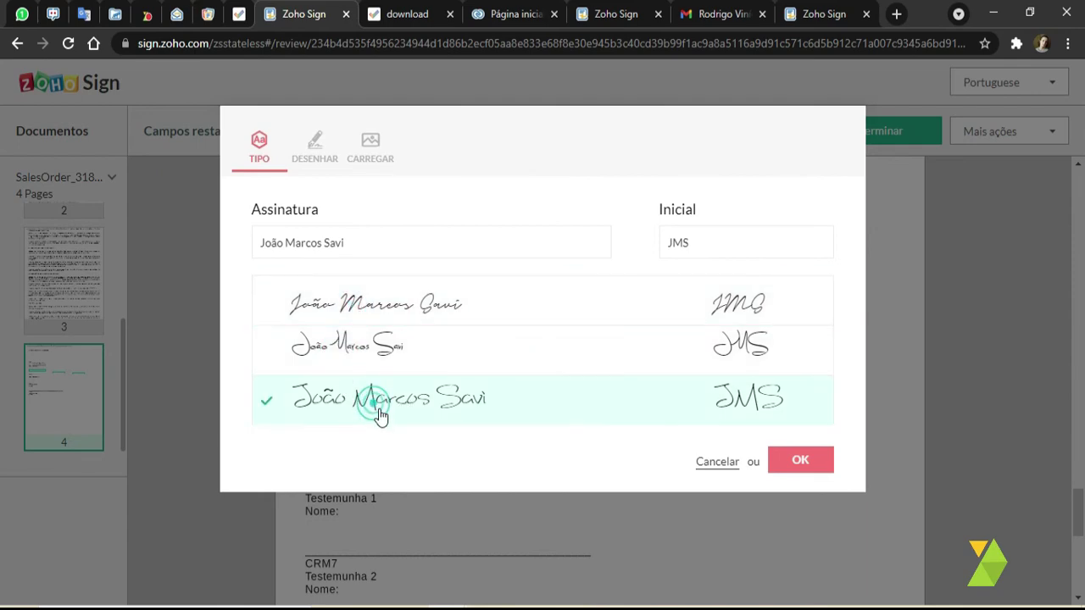
click(315, 159)
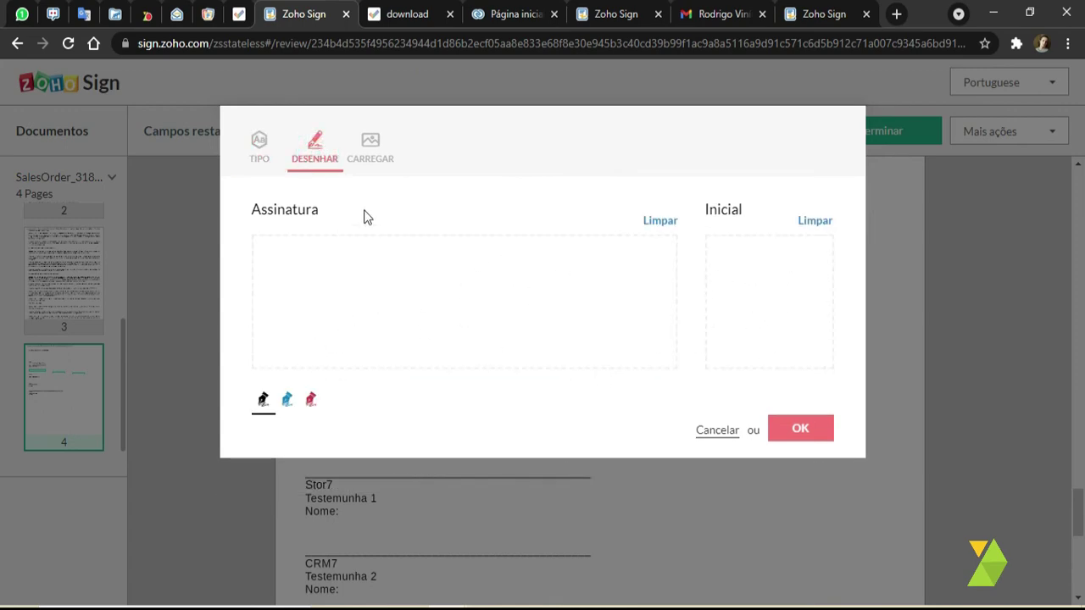
click(259, 141)
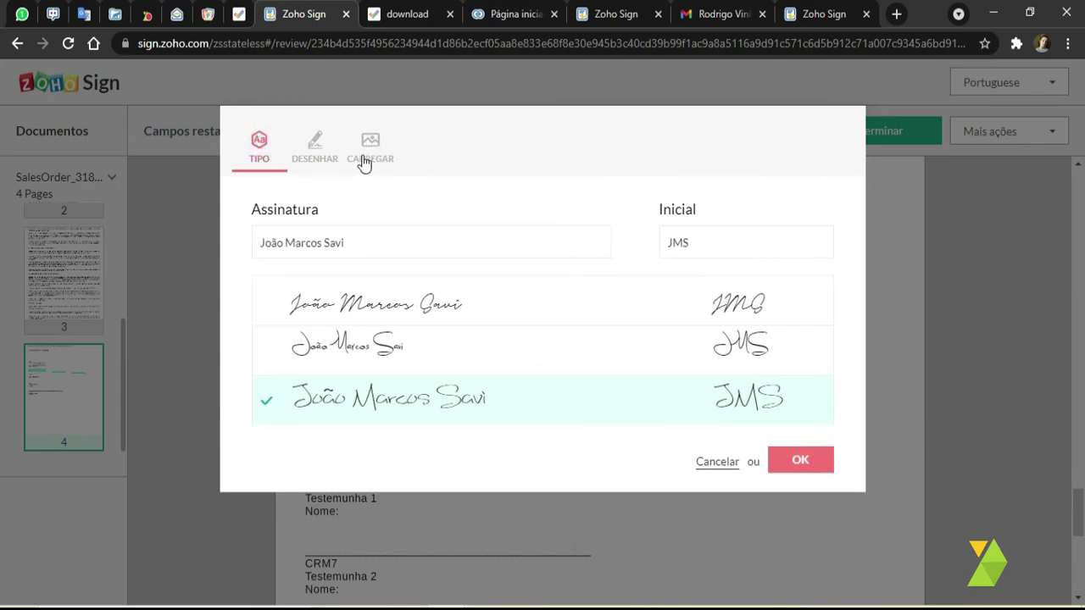
click(370, 158)
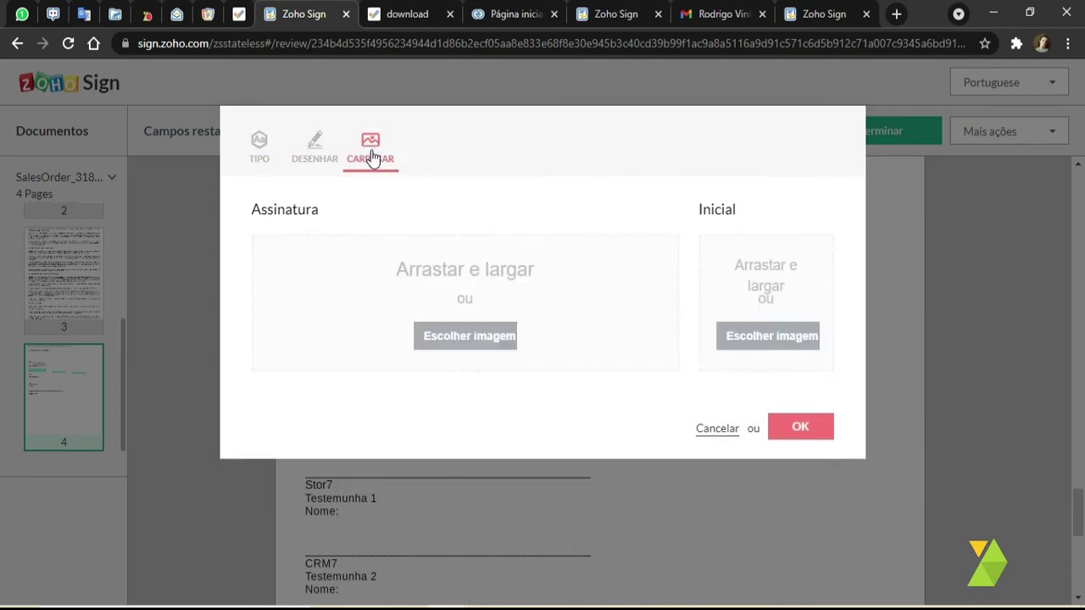
click(251, 155)
click(366, 343)
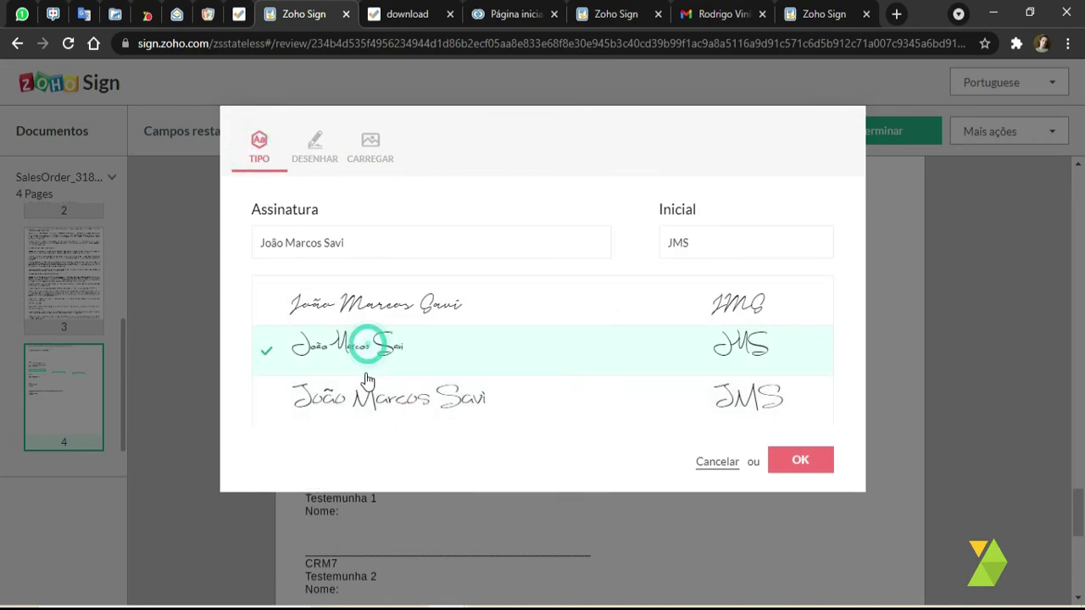
click(339, 404)
click(794, 458)
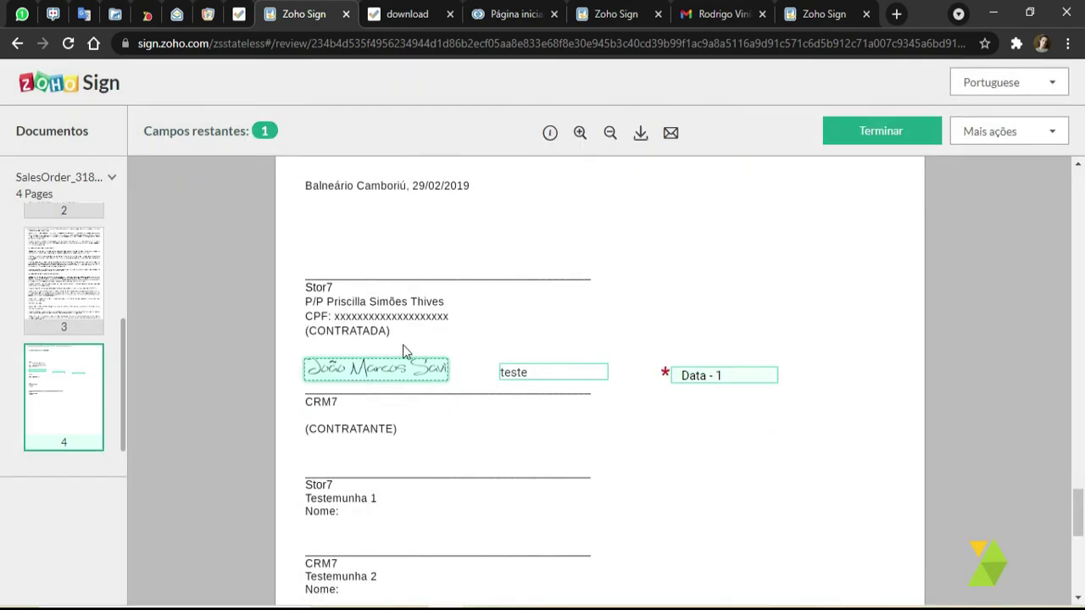
click(517, 370)
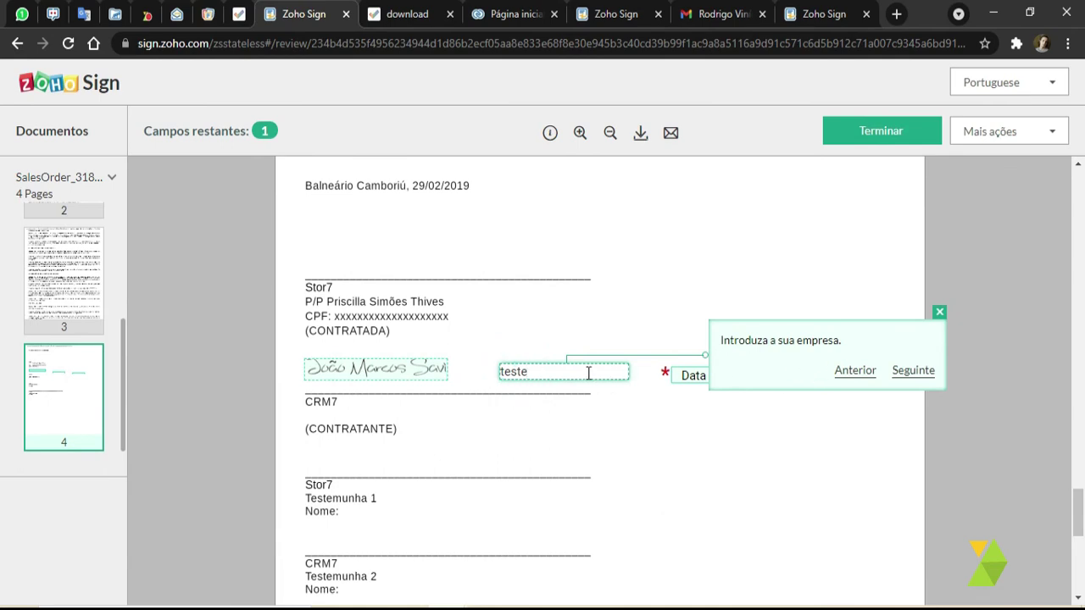
- Set Empresa to CRM7 and the date to June 9, 2021, then finish signing
key(BackSpace)
key(BackSpace)
key(BackSpace)
key(BackSpace)
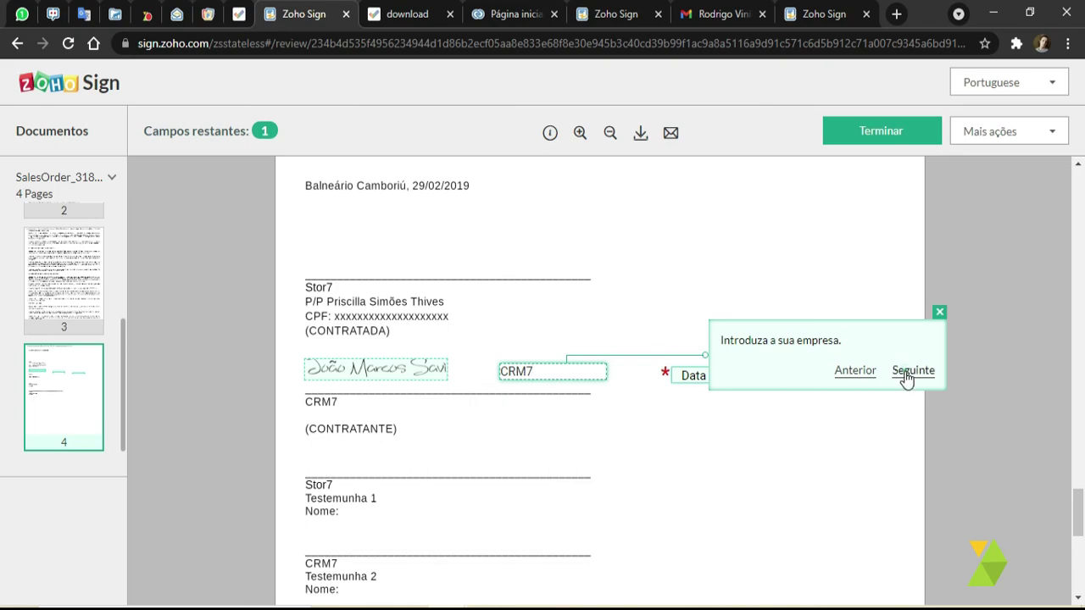
click(693, 376)
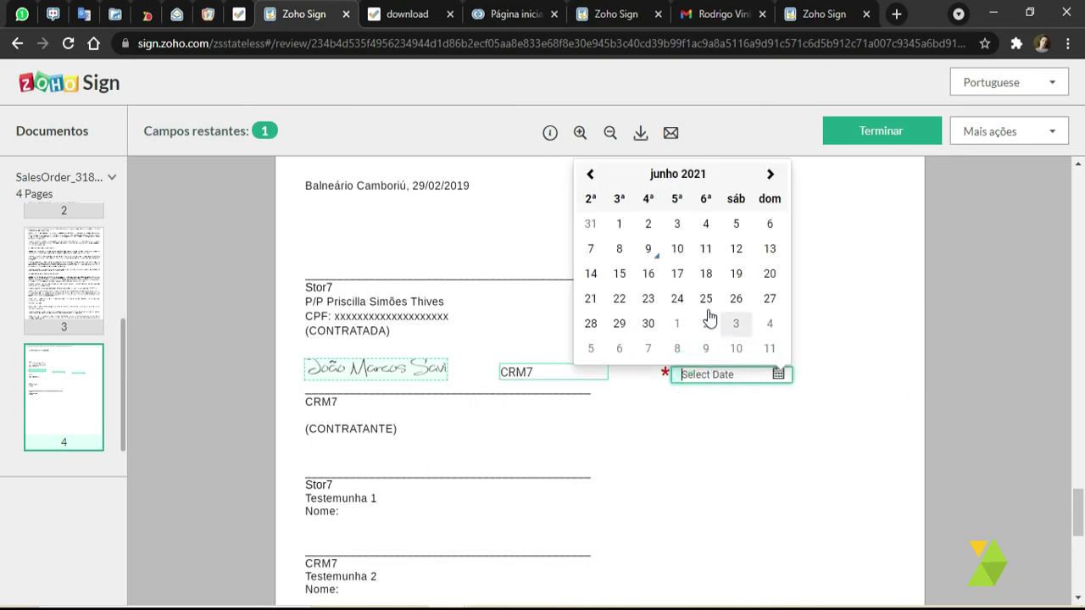
click(648, 248)
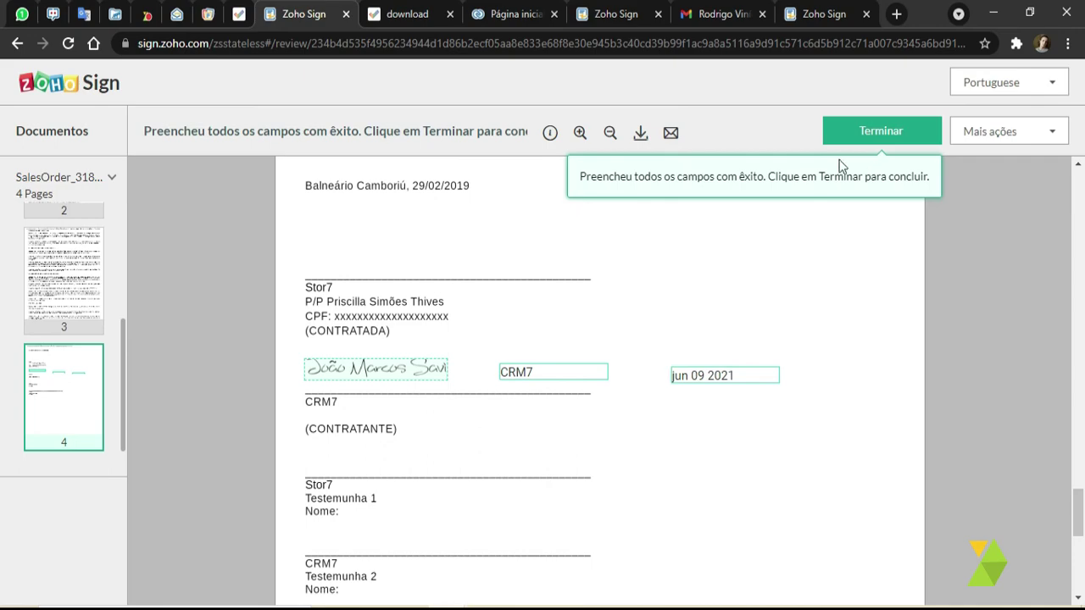
click(877, 133)
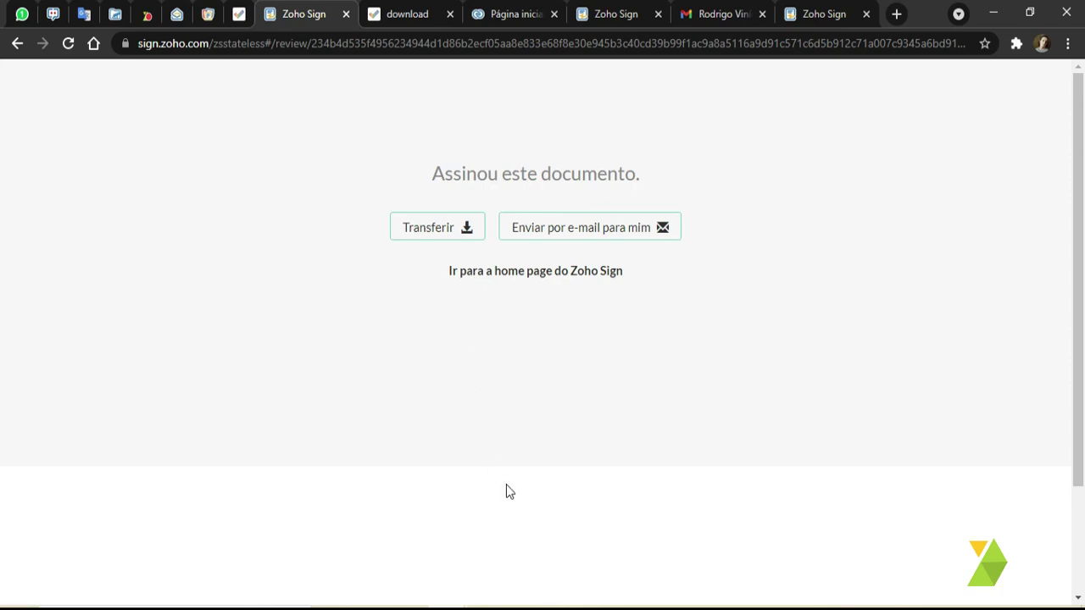
click(490, 606)
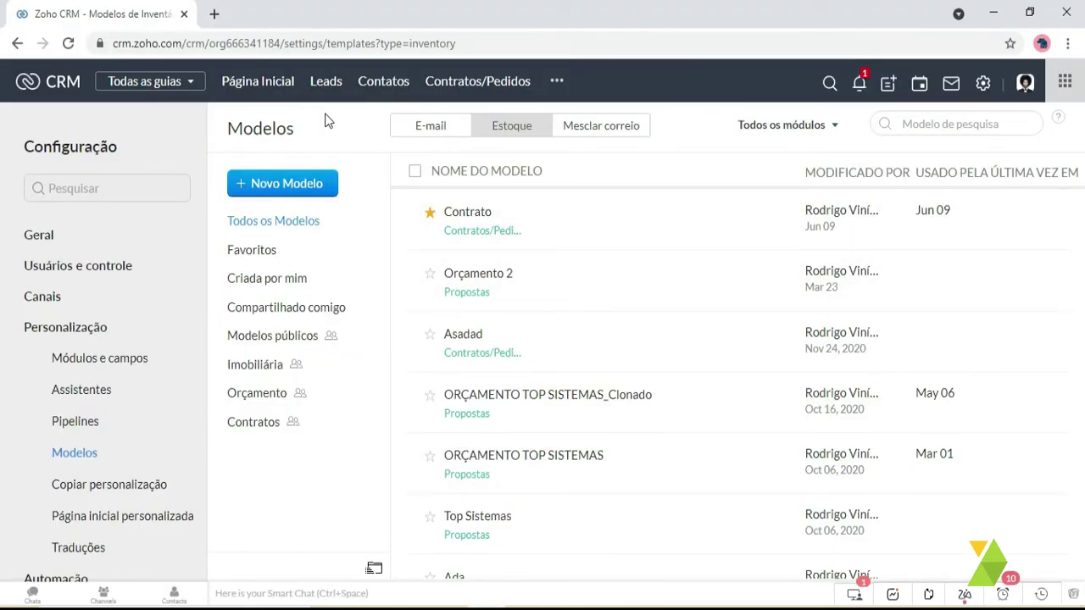
- Reload the CRM and open the signer contact's record from the SalesOrder-signed notification
click(68, 43)
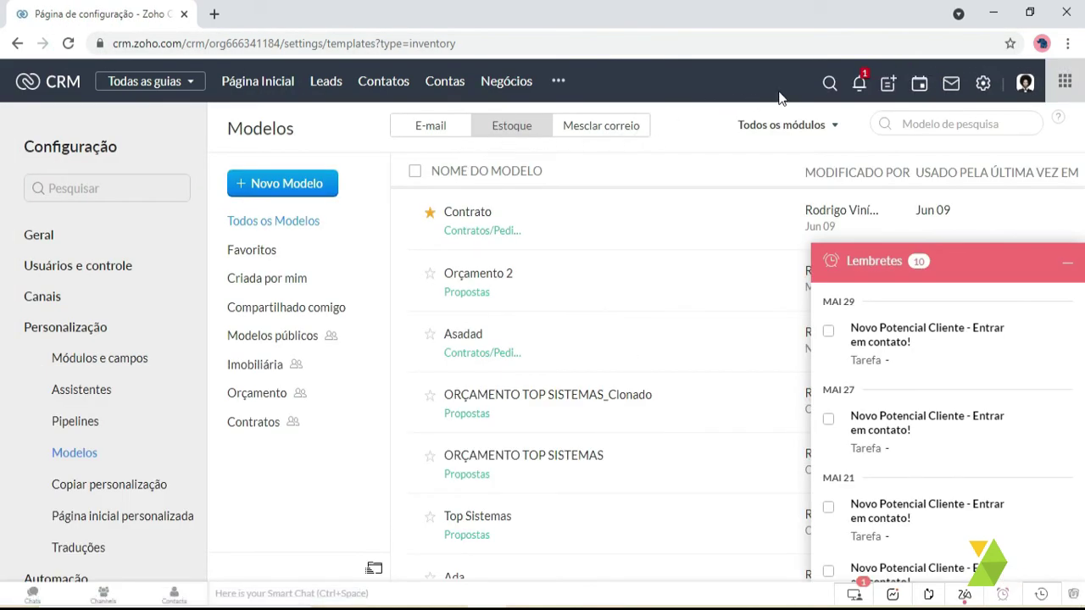
click(859, 83)
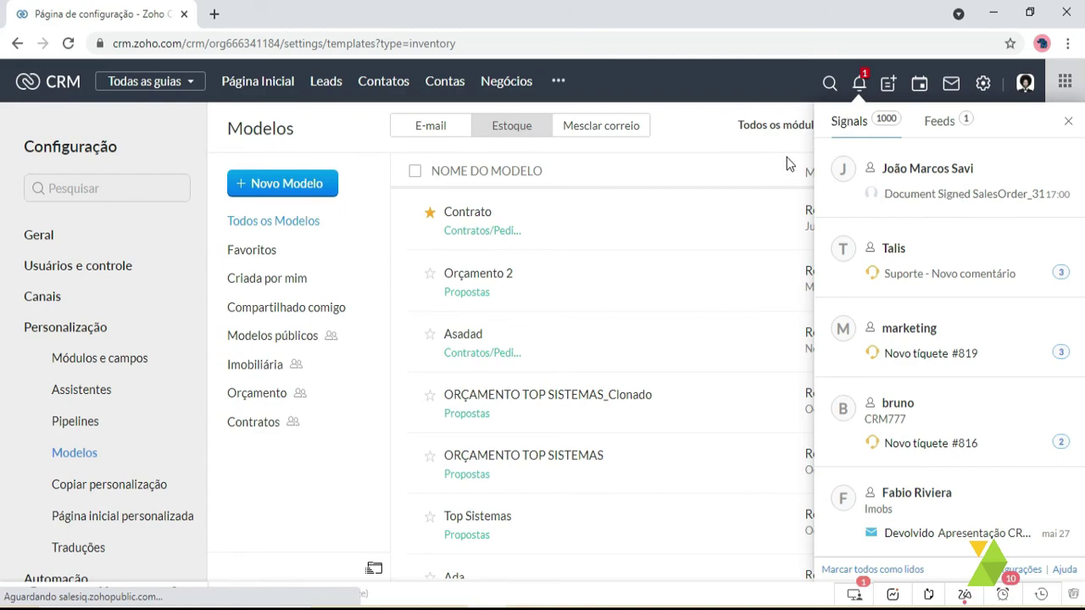
click(929, 168)
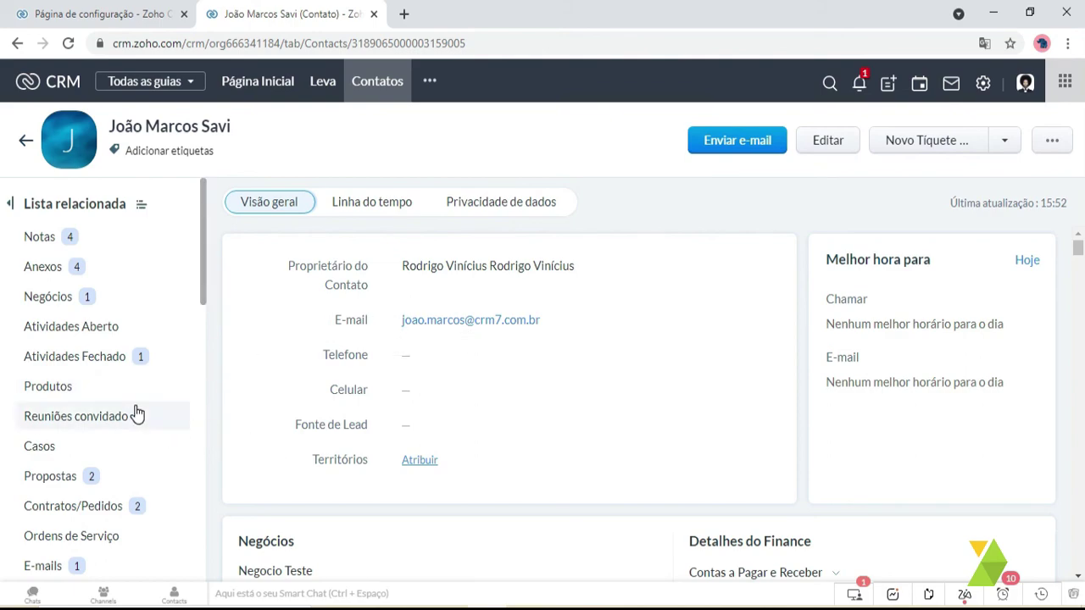
- Open the SalesOrder_3189065000019832088.pdf record from the contact's ZohoSign Documents list
scroll(133, 412, down, 6)
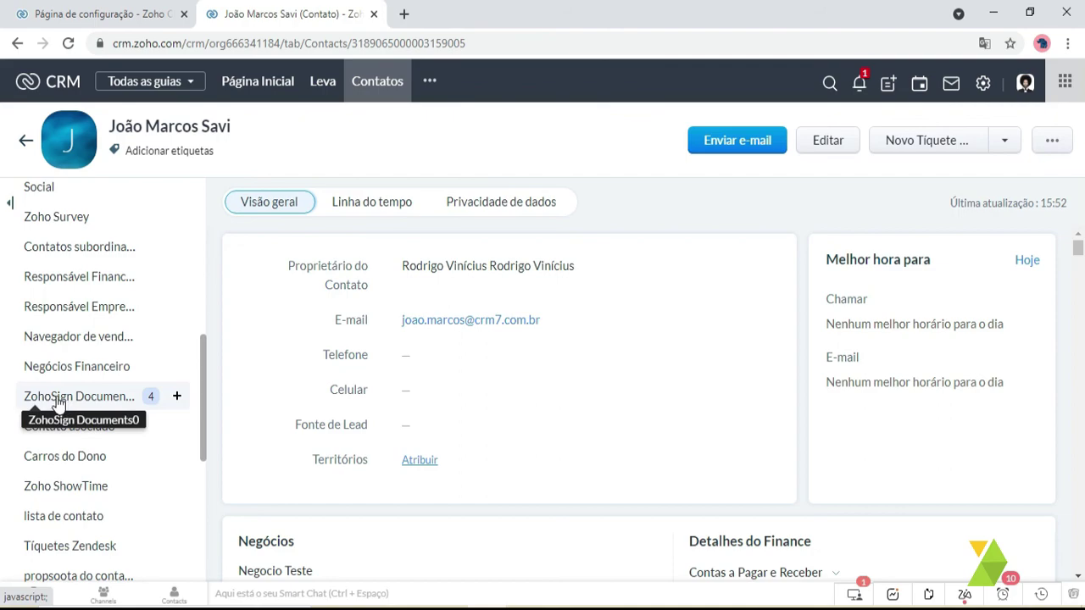
click(58, 400)
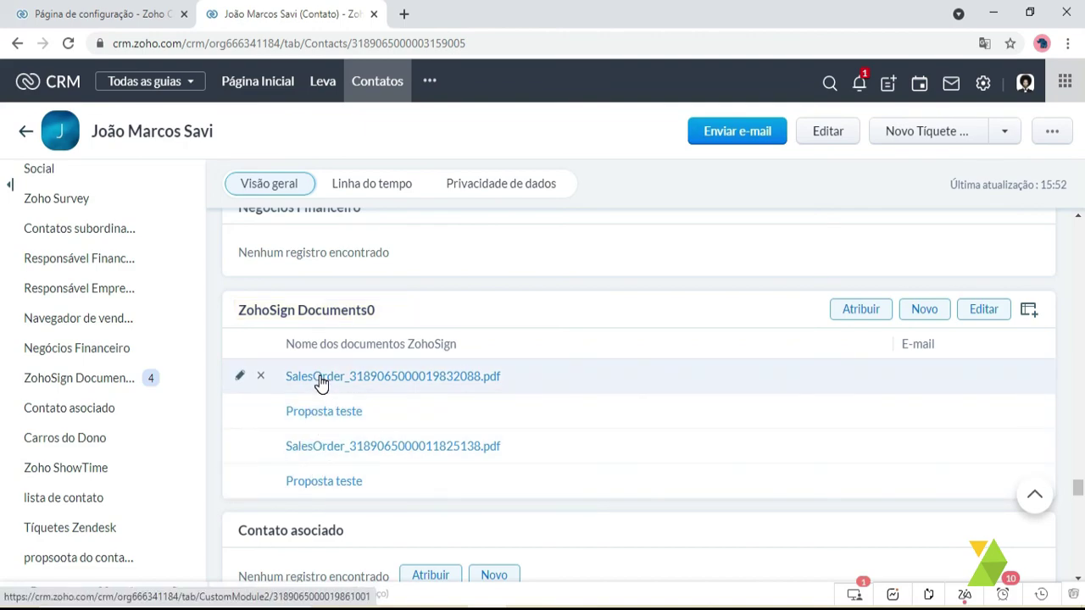
click(321, 384)
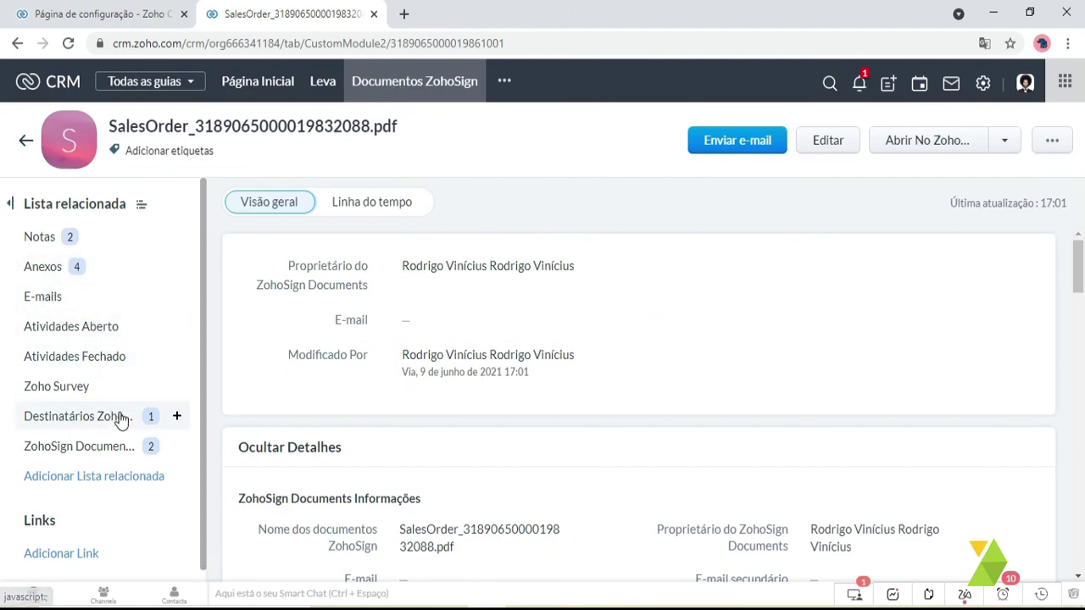
- Open the fourth SalesOrder PDF in the record's Anexos, the signed 'Contrato de Serviço'
scroll(684, 436, down, 5)
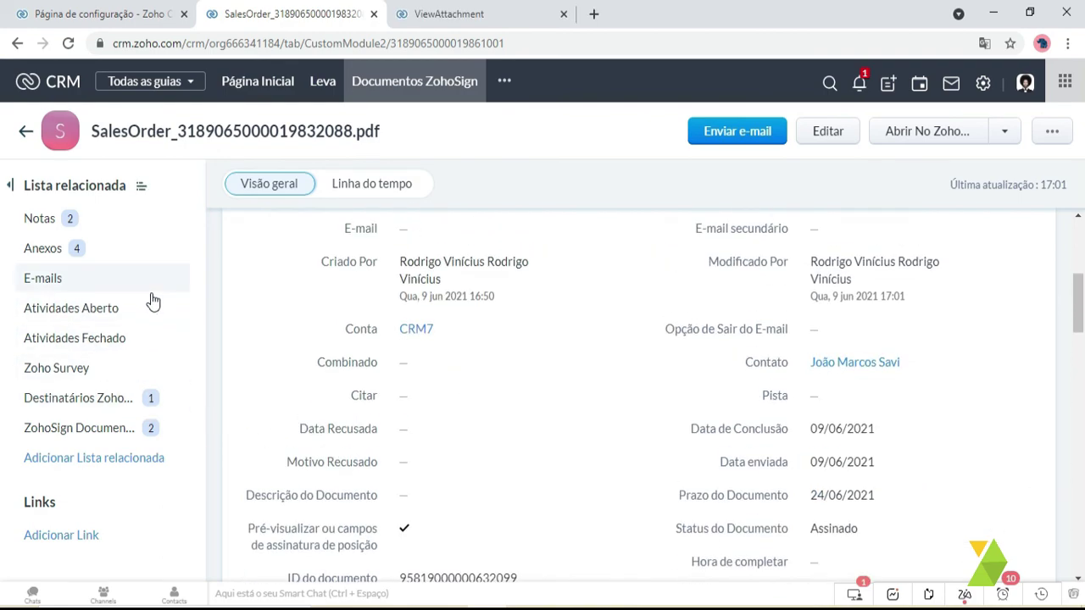
click(51, 248)
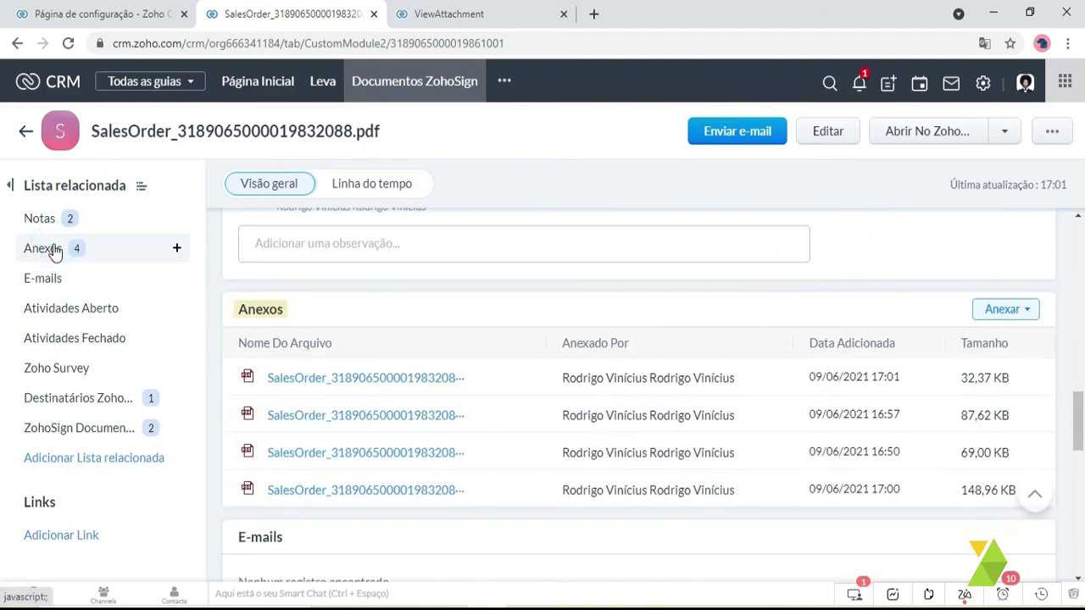
click(310, 495)
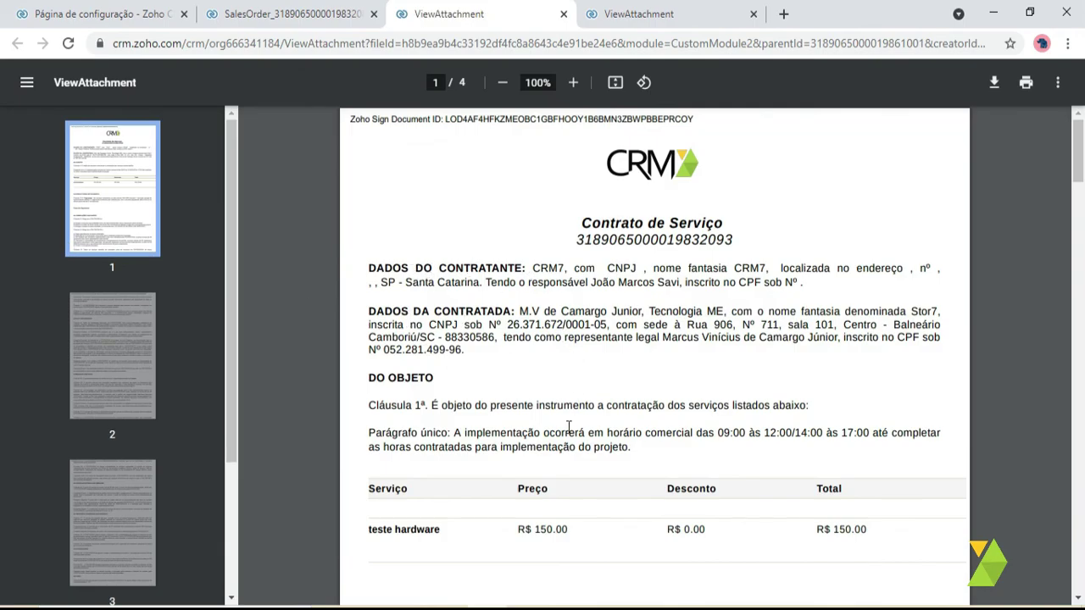
- Scroll through the contract to page 4's signatures, then back up on the ZohoSign Documents record
scroll(560, 276, down, 20)
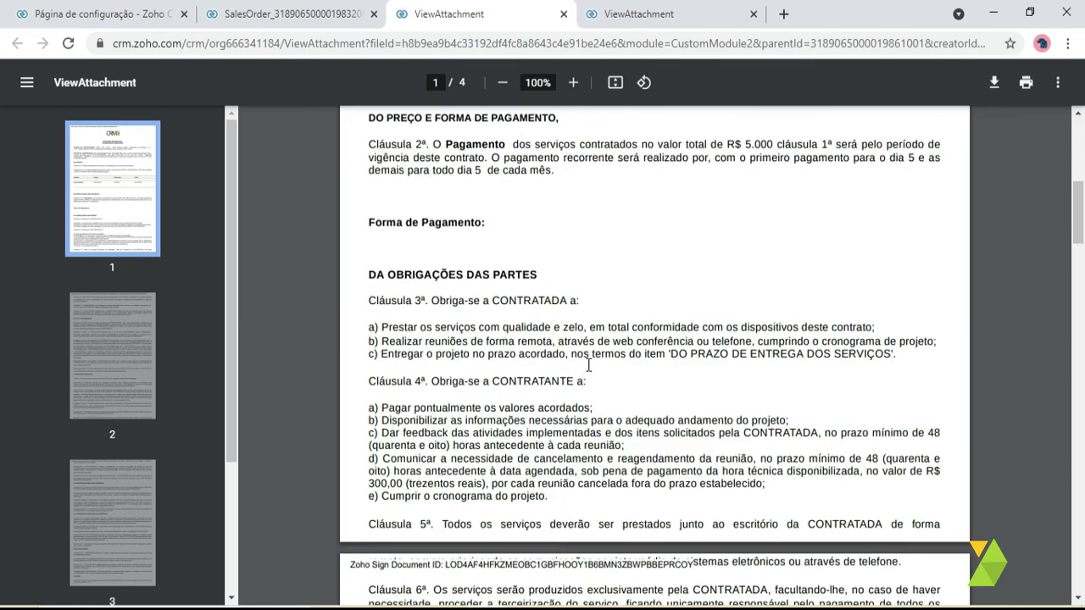
scroll(589, 359, down, 10)
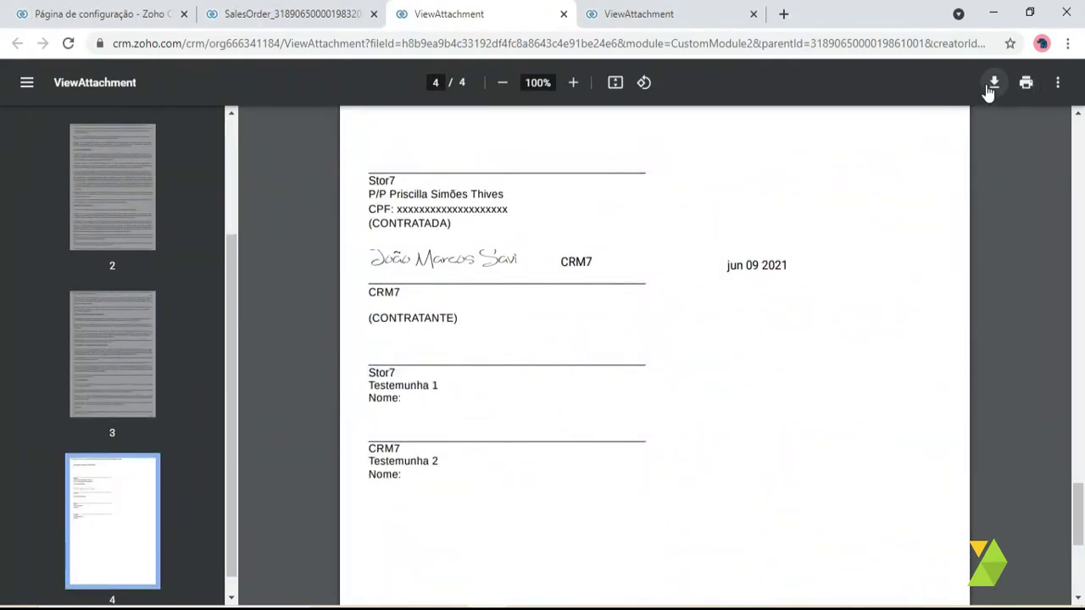
scroll(500, 245, up, 15)
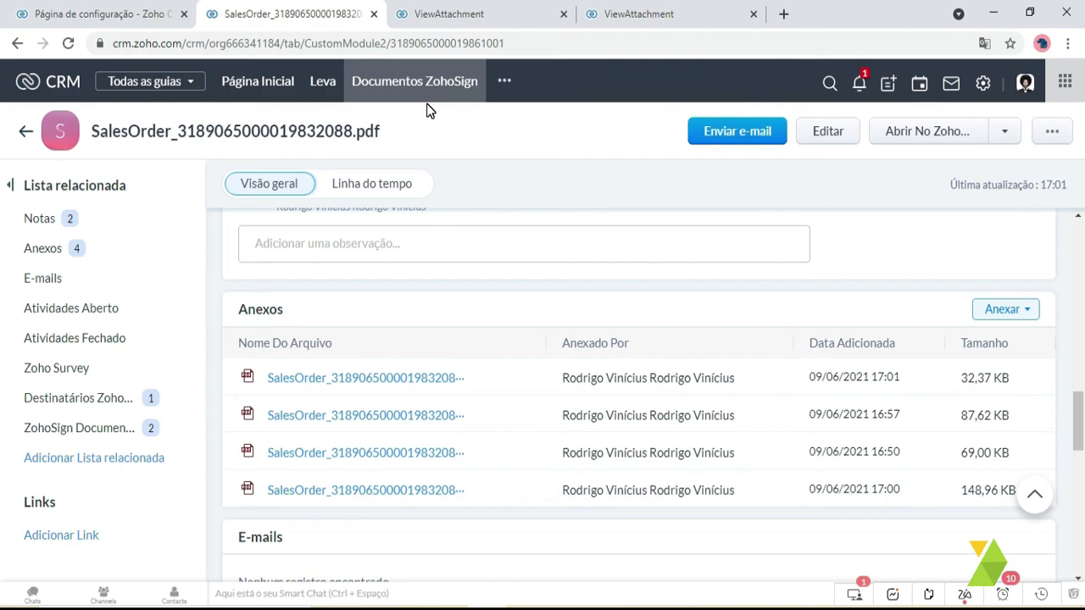
scroll(560, 240, up, 10)
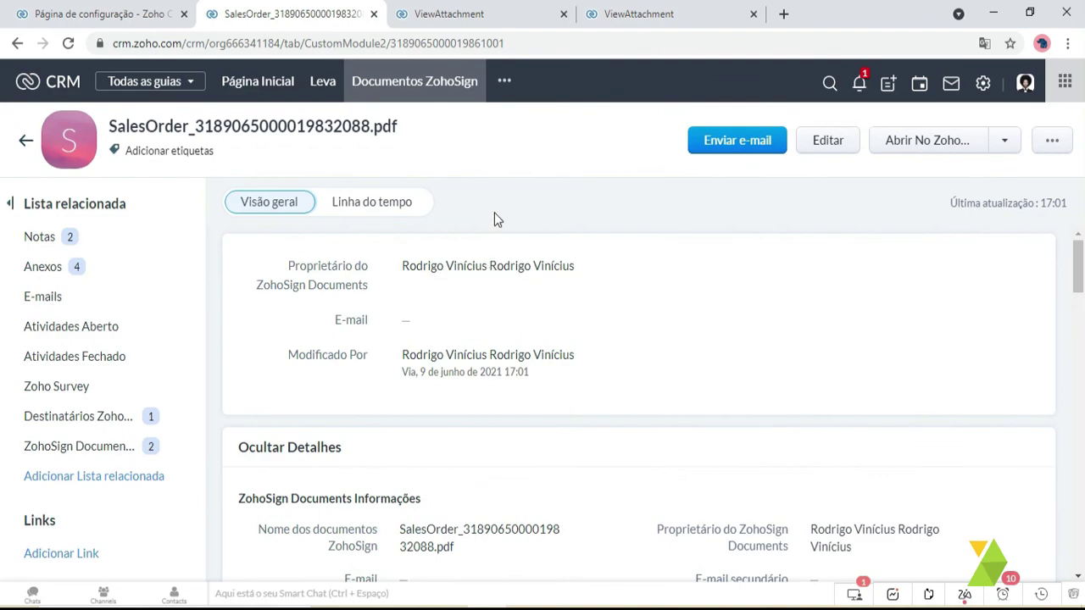